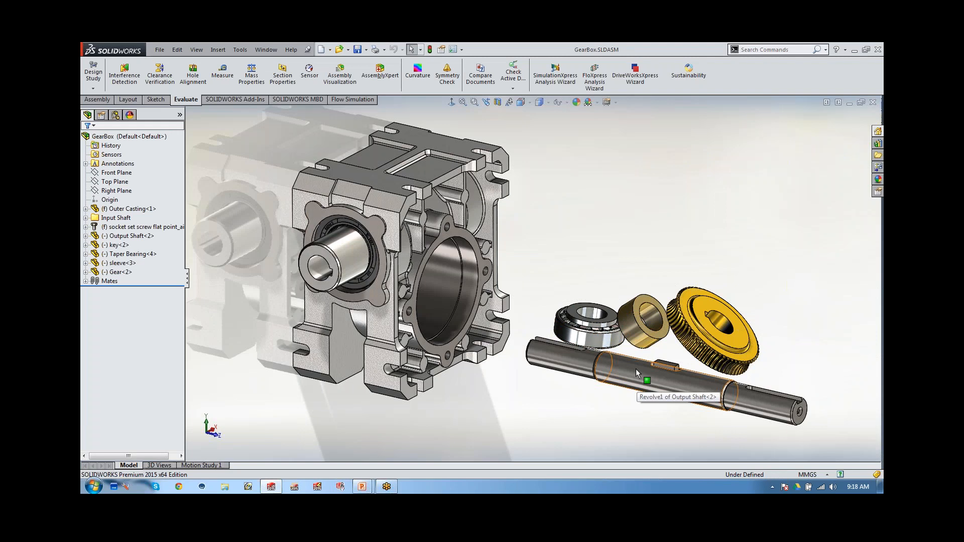
Use multiple mate mode to make the bores of the taper bearing, sleeve and gear concentric with the output shaft's central cylindrical face.
click(99, 100)
click(165, 73)
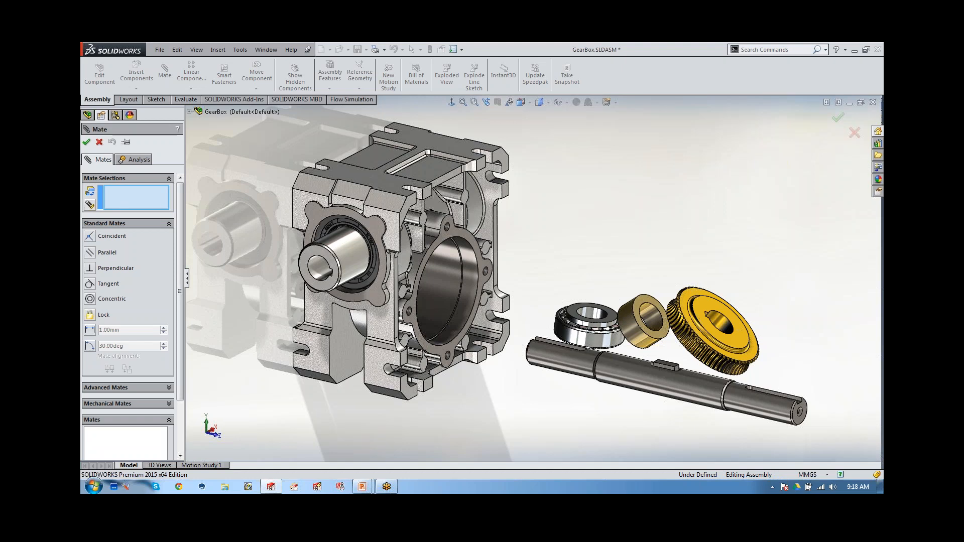
click(89, 206)
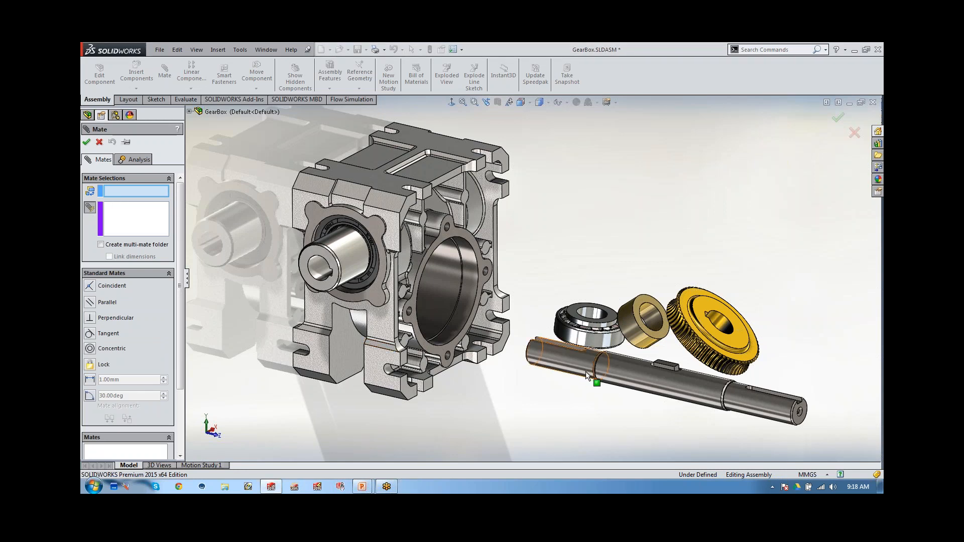
click(619, 368)
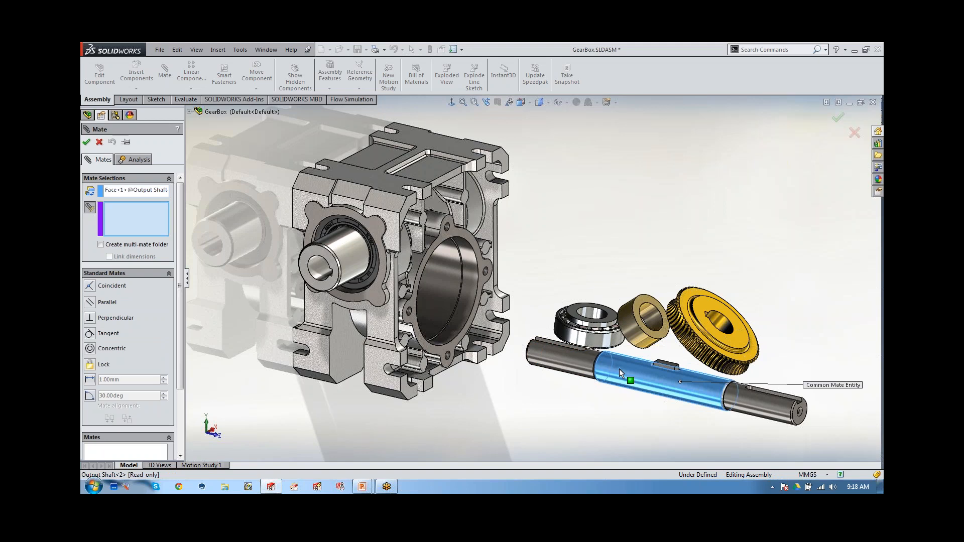
click(597, 316)
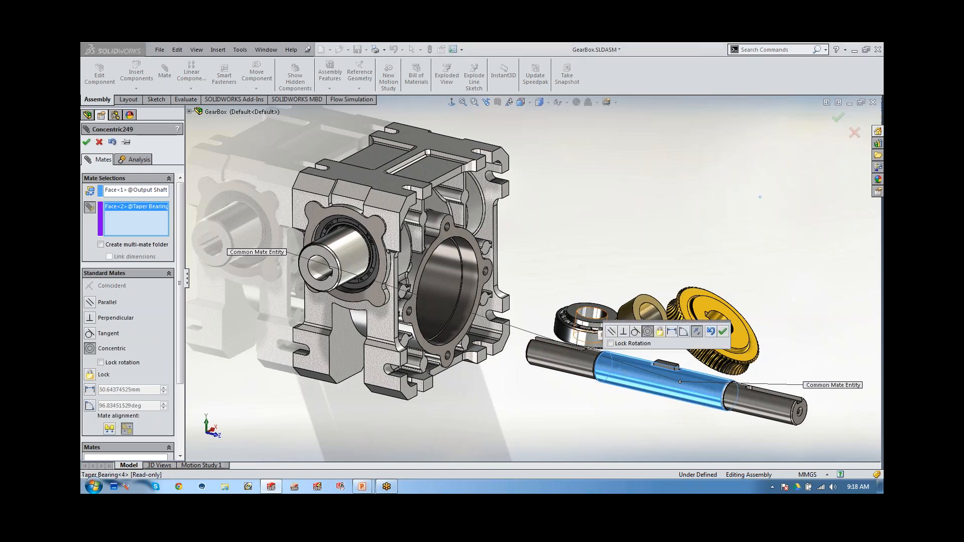
click(647, 315)
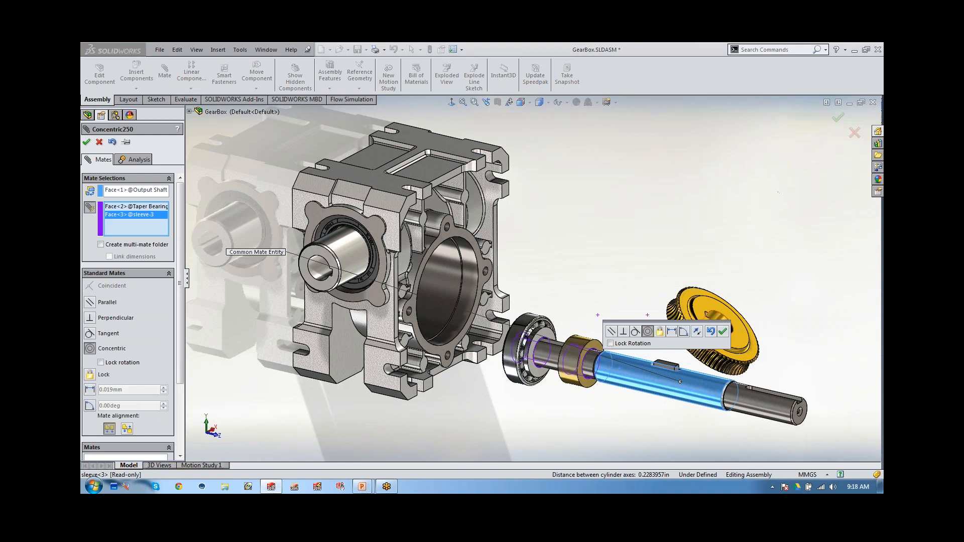
click(717, 315)
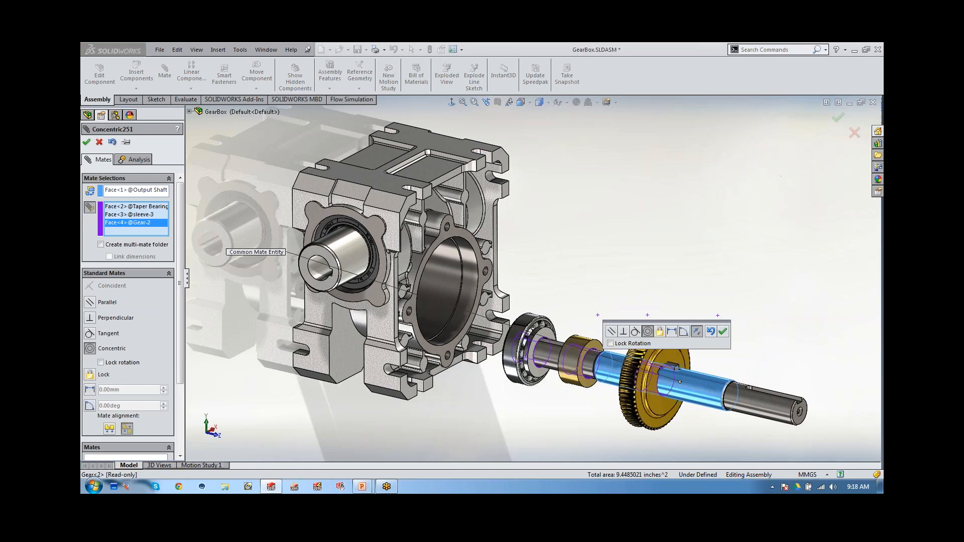
click(723, 332)
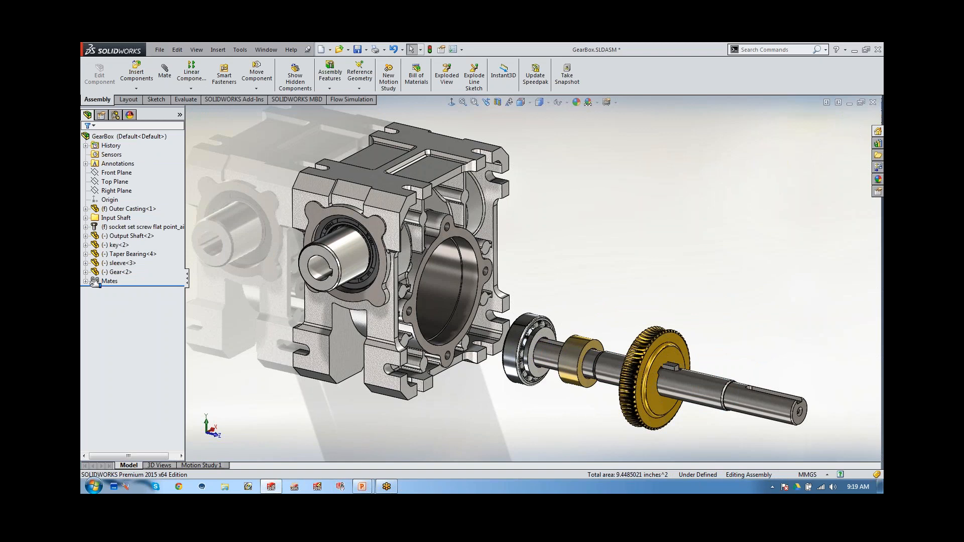
click(85, 281)
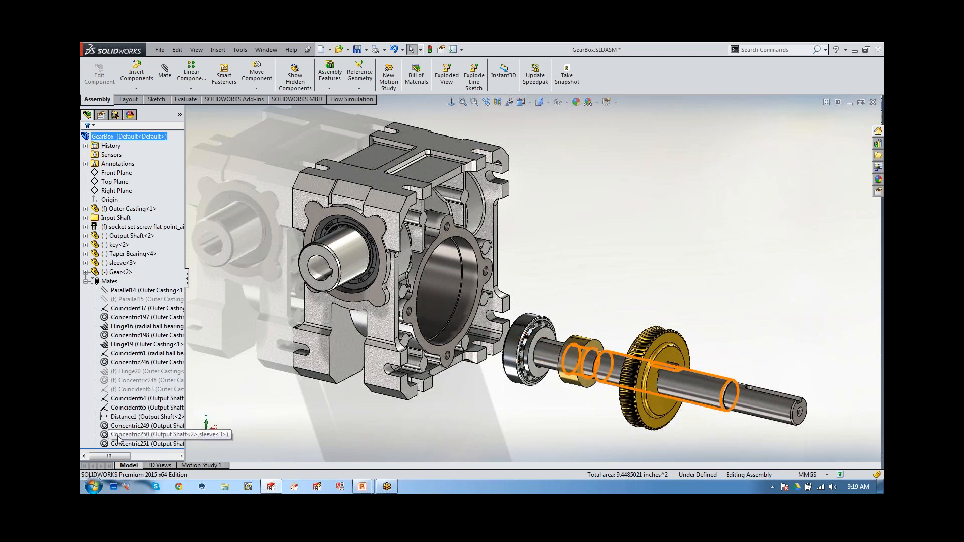
click(85, 281)
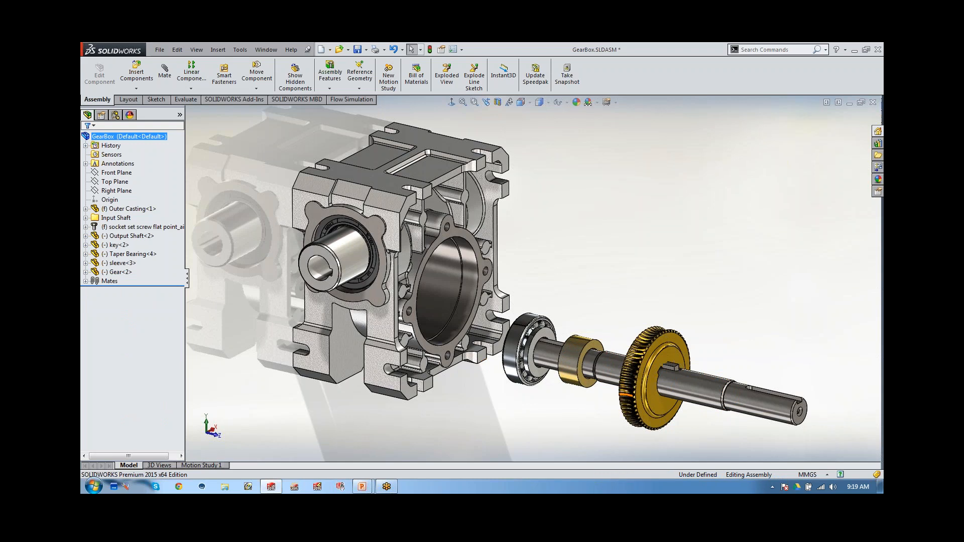
Try to add a coincident mate between the side face of the gear's keyway and the side face of the key.
click(473, 104)
drag(627, 332, 704, 393)
key(Escape)
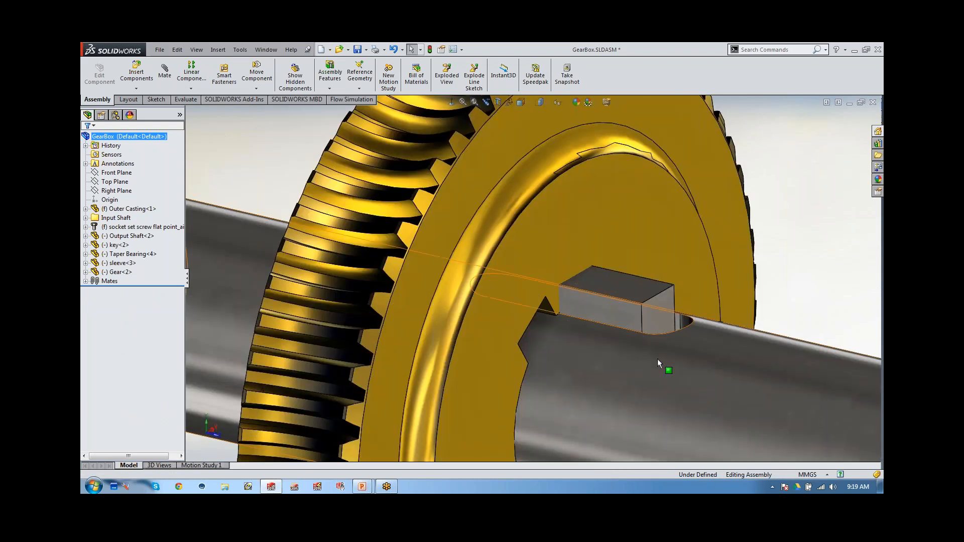
click(549, 309)
ctrl+click(597, 306)
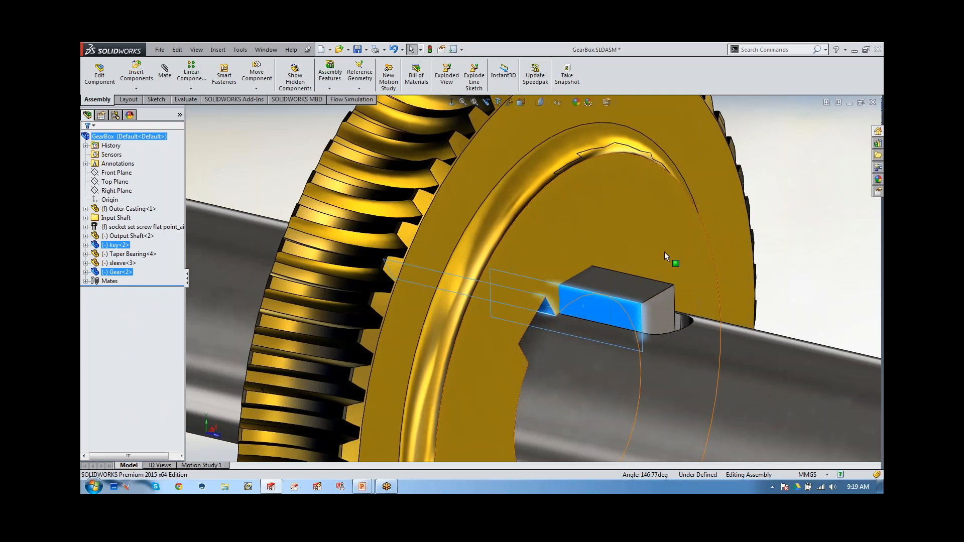
key(ctrl)
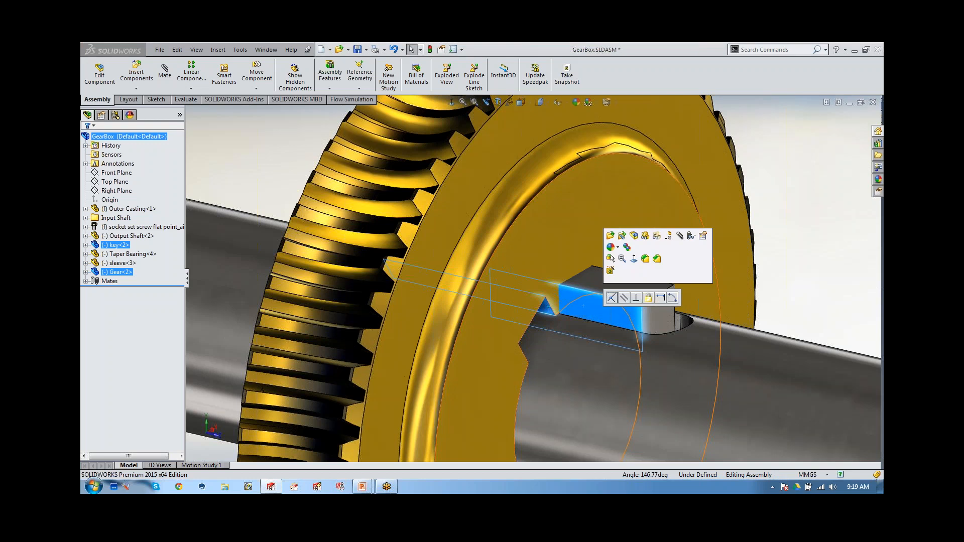
click(611, 299)
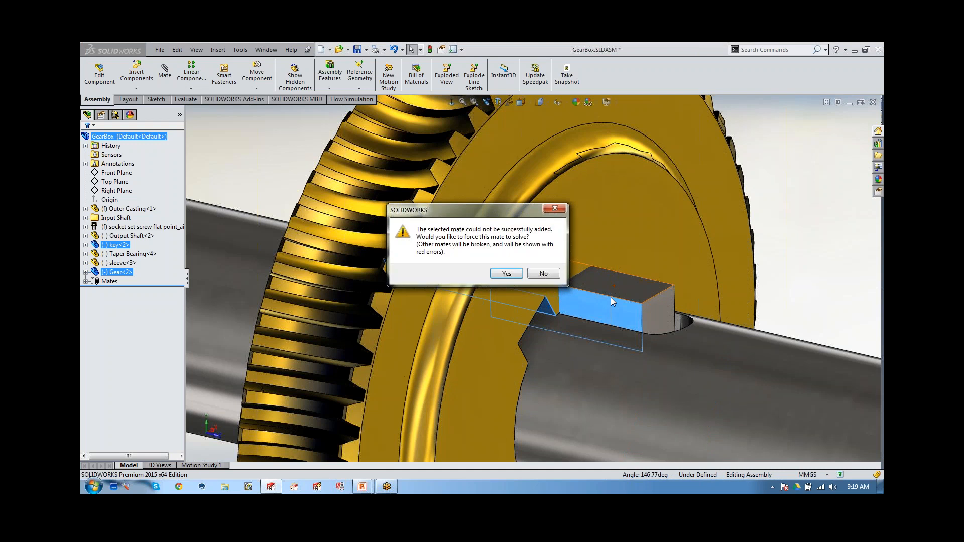
click(533, 273)
key(ctrl+z)
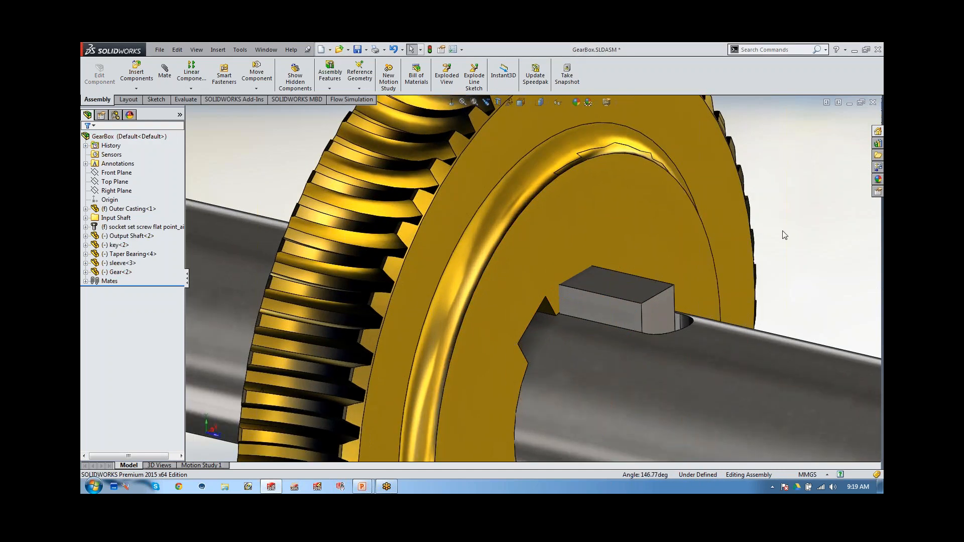
Add a parallel mate between the side face of the gear's keyway and the side face of the key.
click(547, 311)
ctrl+click(583, 301)
click(625, 293)
scroll(552, 302, up, 5)
scroll(507, 312, up, 2)
scroll(336, 311, up, 2)
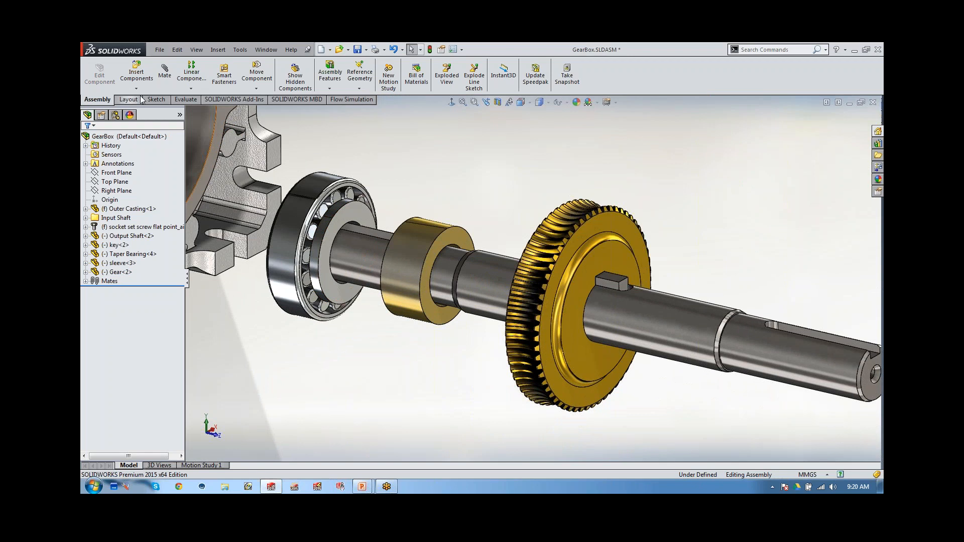
Use SmartMates to make the sleeve's end face coincident with the gear's flat hub face.
click(251, 81)
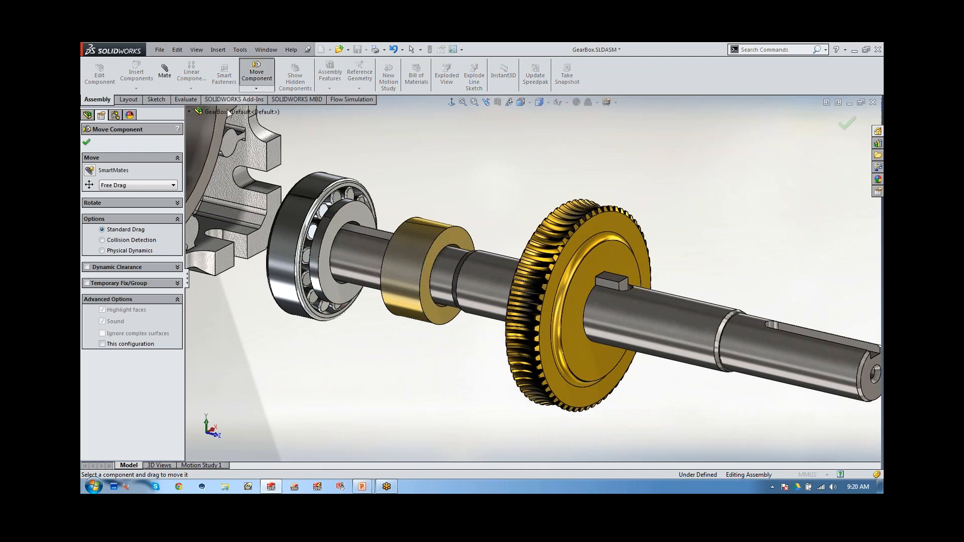
click(89, 171)
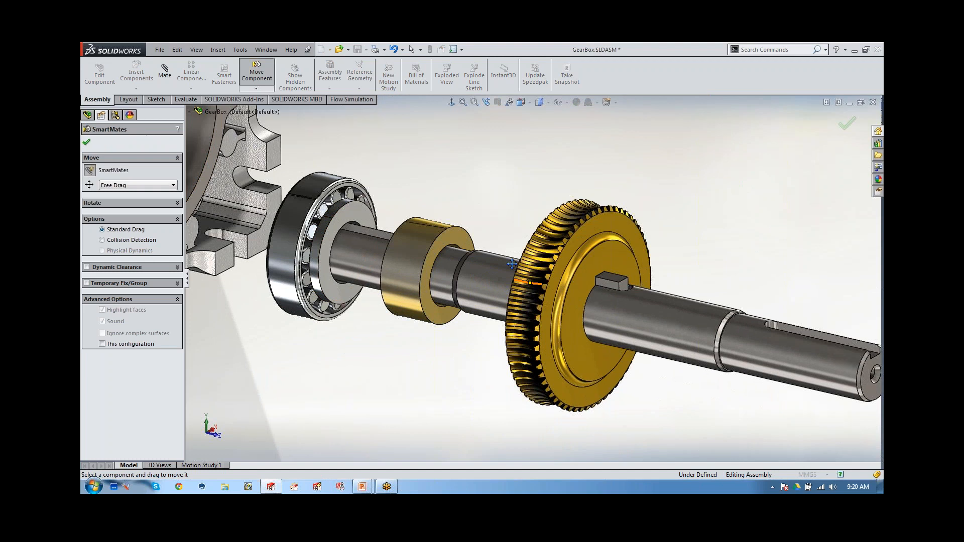
scroll(469, 268, down, 2)
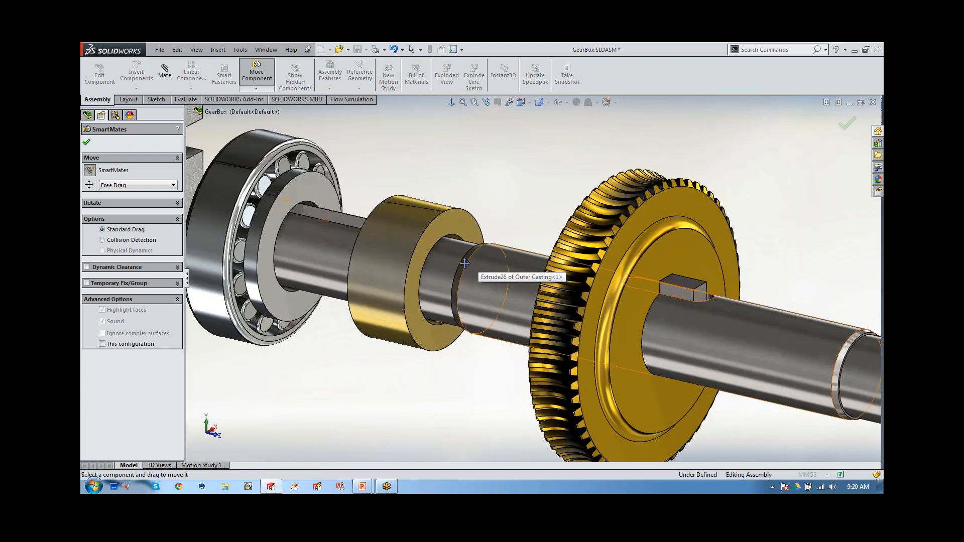
double_click(450, 224)
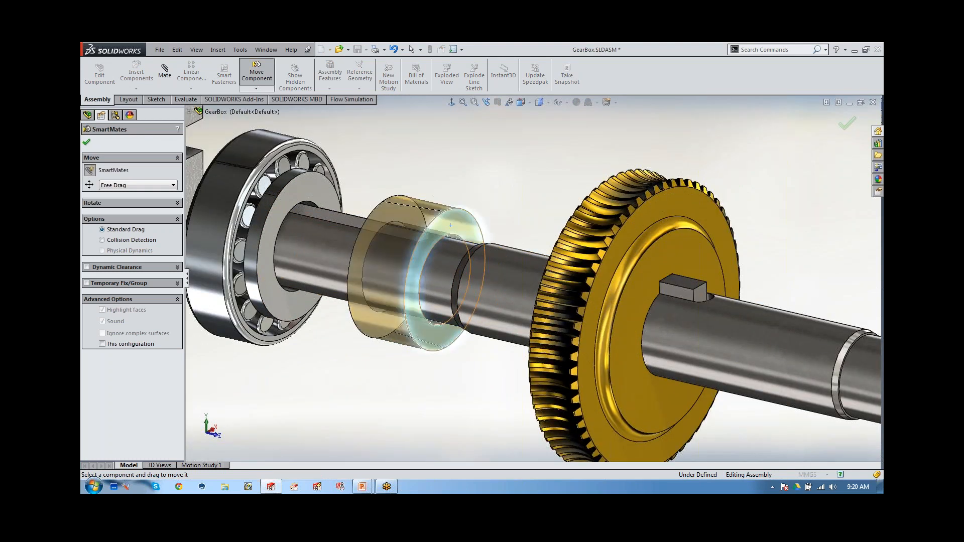
scroll(501, 351, up, 2)
middle_drag(510, 348, 493, 296)
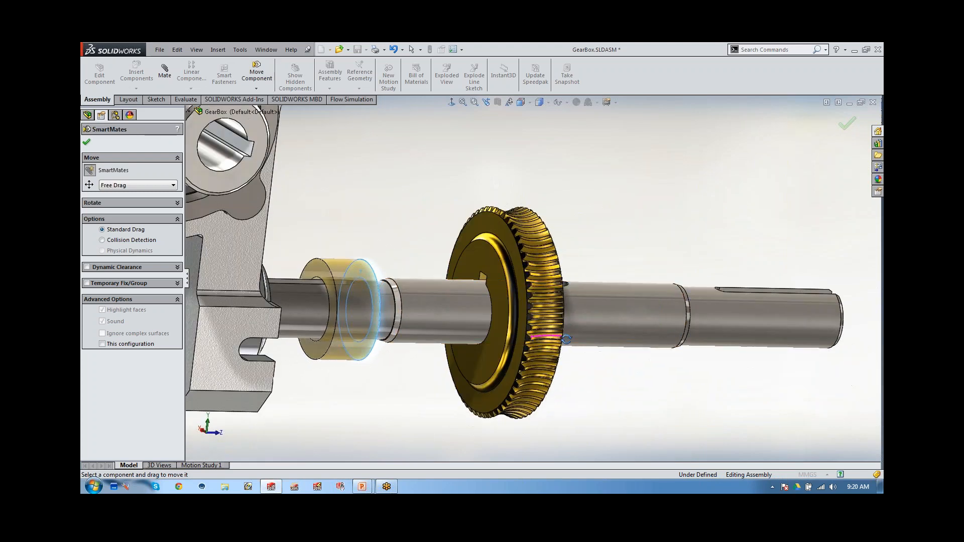
click(489, 286)
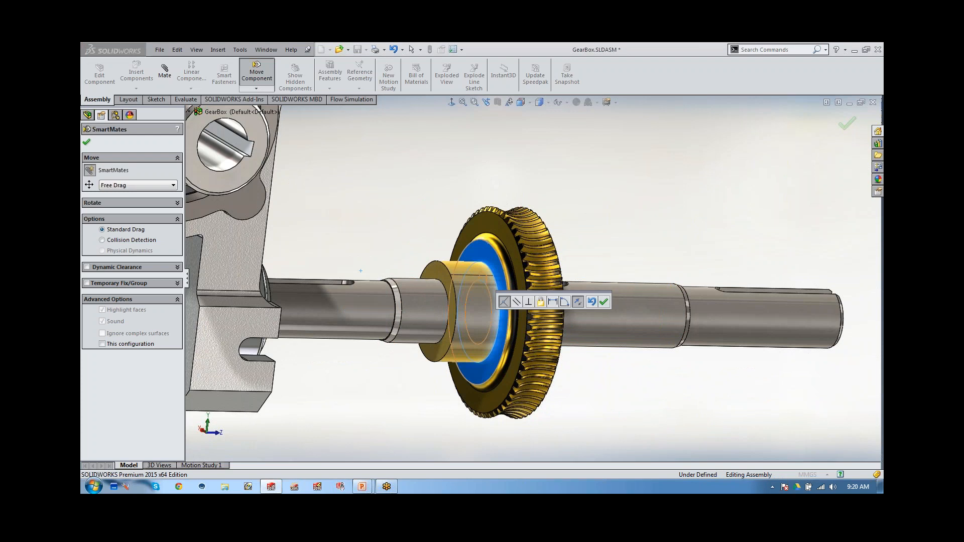
click(603, 301)
Use SmartMates to make the taper bearing's inner ring face coincident with the free end face of the sleeve.
middle_drag(607, 303, 441, 325)
scroll(514, 312, up, 5)
scroll(394, 254, down, 5)
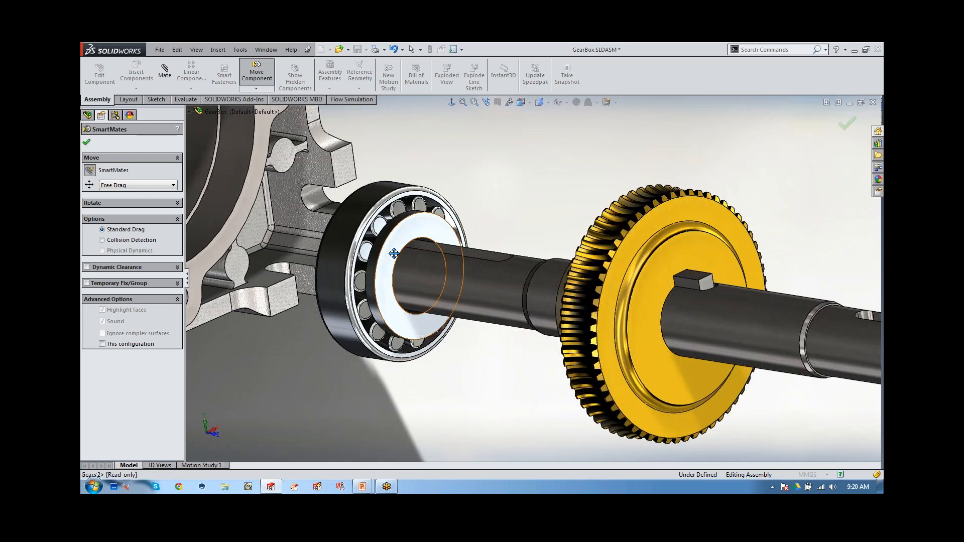
double_click(394, 254)
middle_drag(522, 290, 643, 288)
click(574, 281)
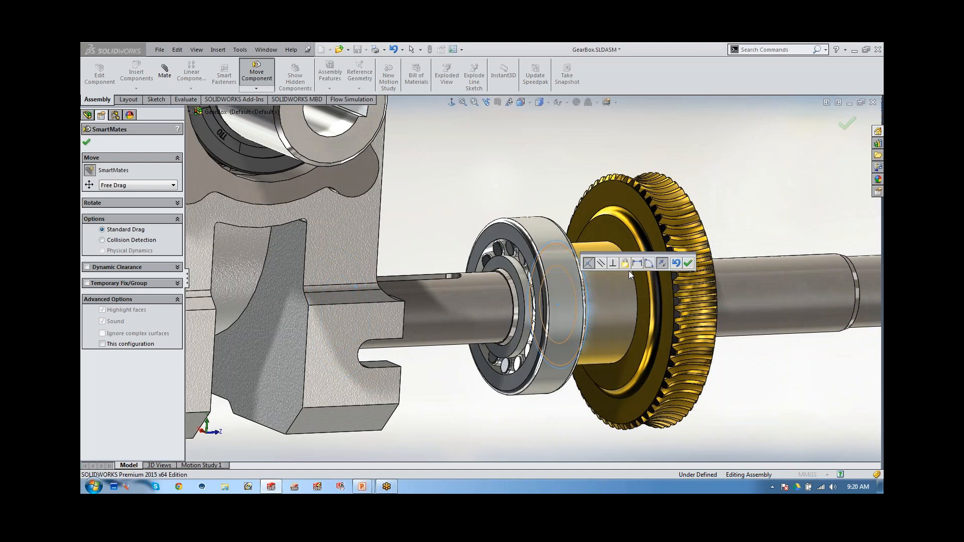
click(688, 263)
scroll(530, 306, up, 2)
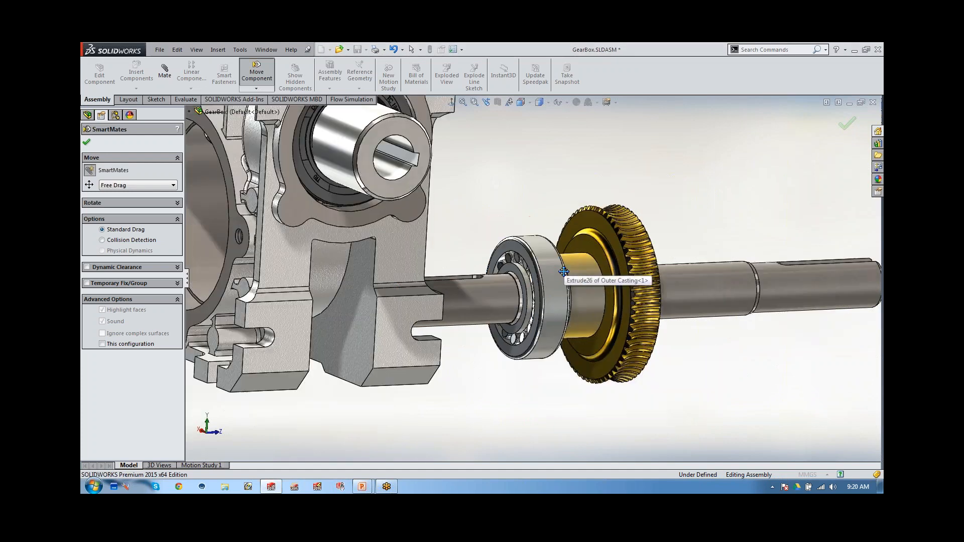
scroll(530, 306, up, 2)
middle_drag(499, 286, 451, 324)
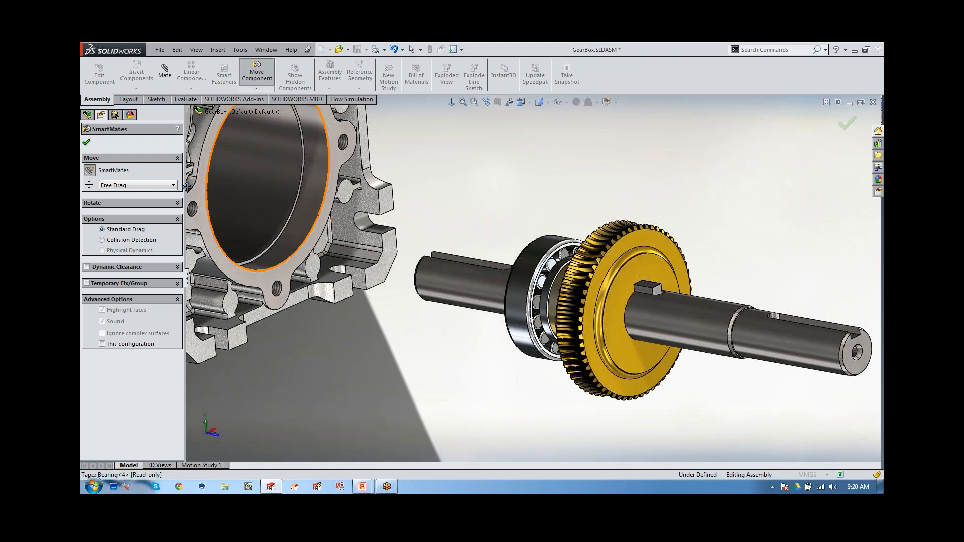
click(86, 143)
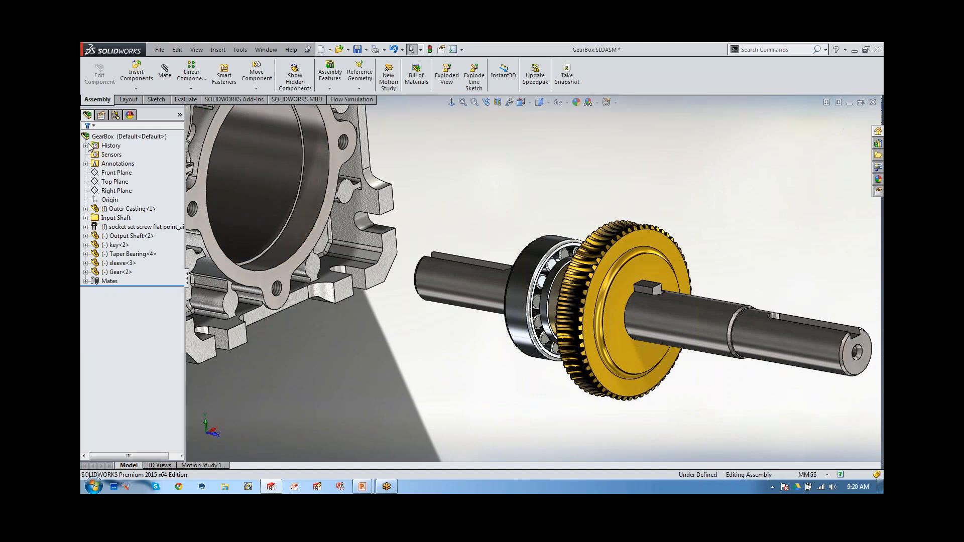
Add a coincident mate between the gear's Front Plane and the output shaft's Front Plane.
click(86, 272)
click(123, 327)
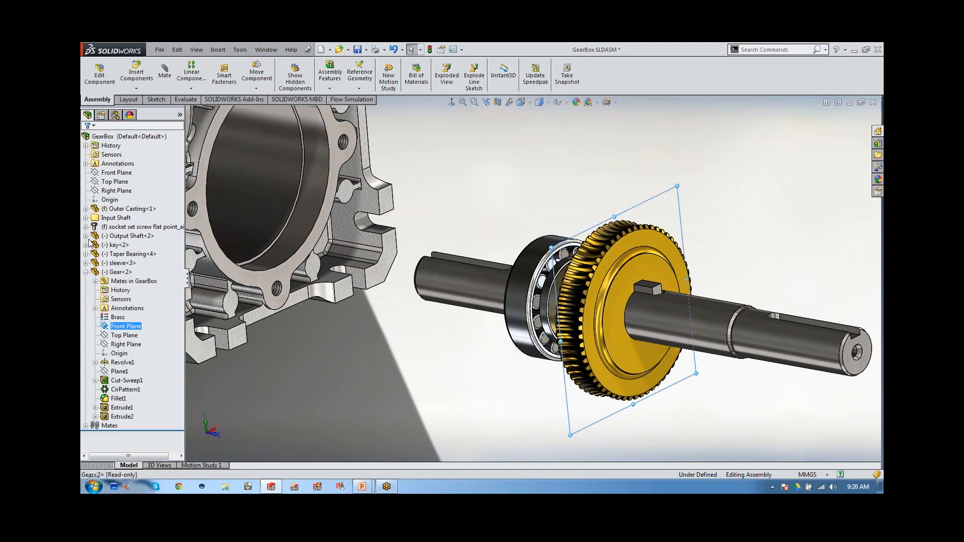
click(86, 236)
ctrl+click(120, 290)
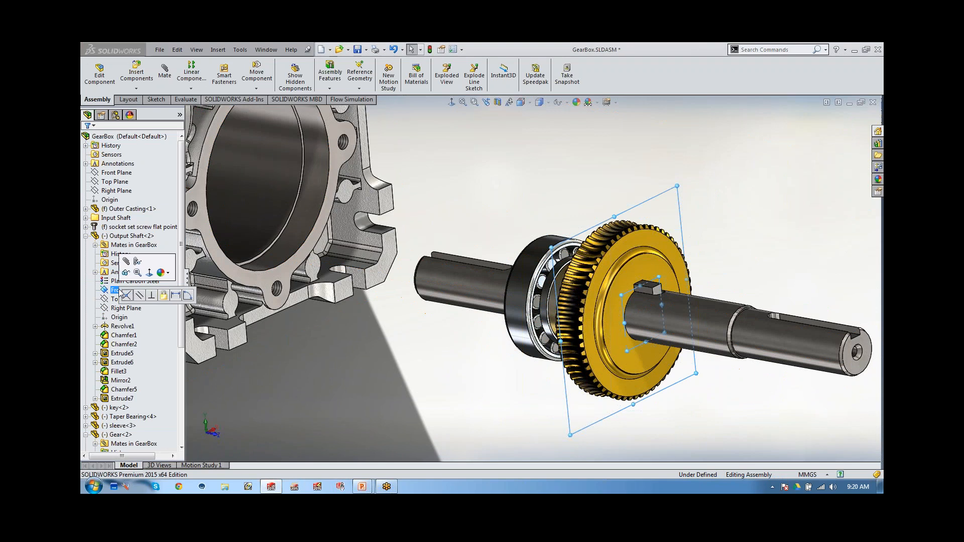
click(127, 295)
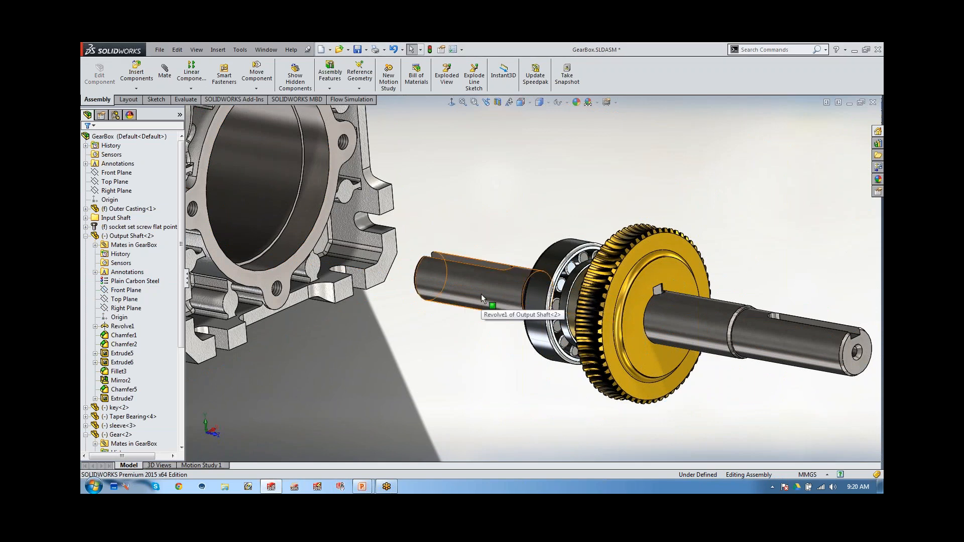
Make the output shaft concentric with the large bore of the outer casing using a SmartMate.
drag(488, 290, 255, 225)
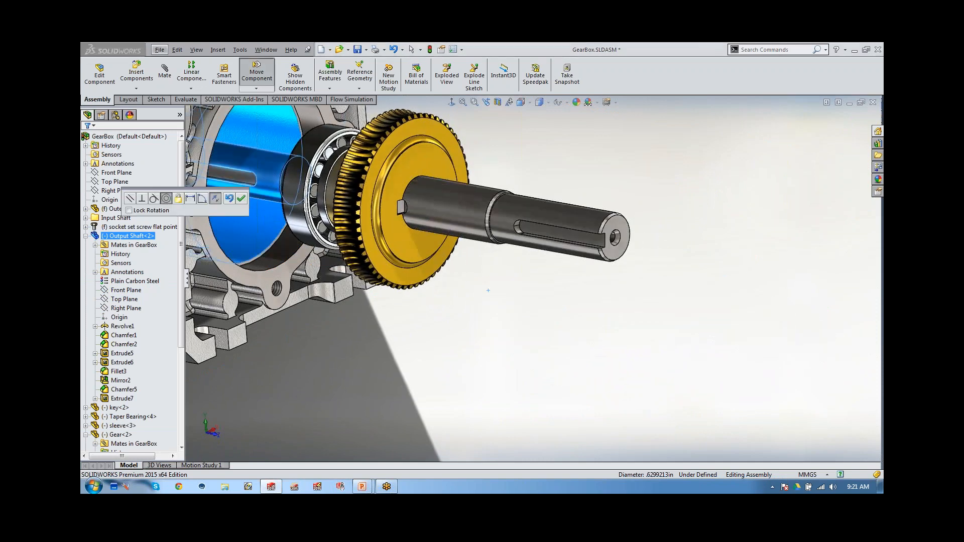
click(241, 198)
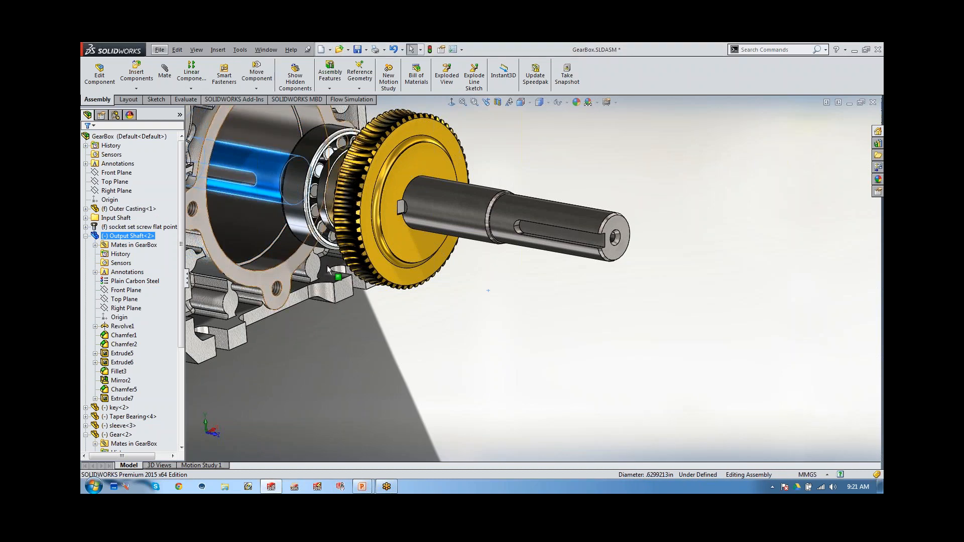
key(alt+f)
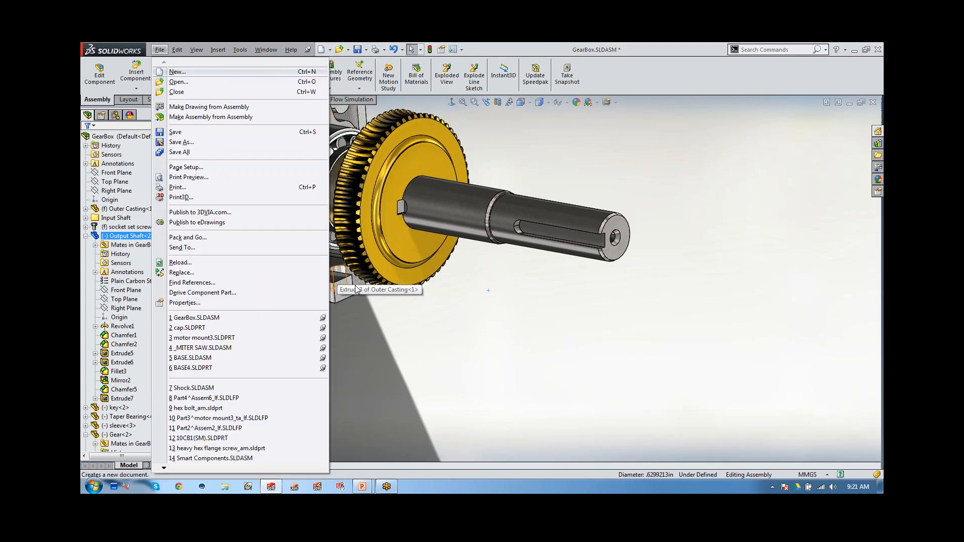
key(Escape)
key(f)
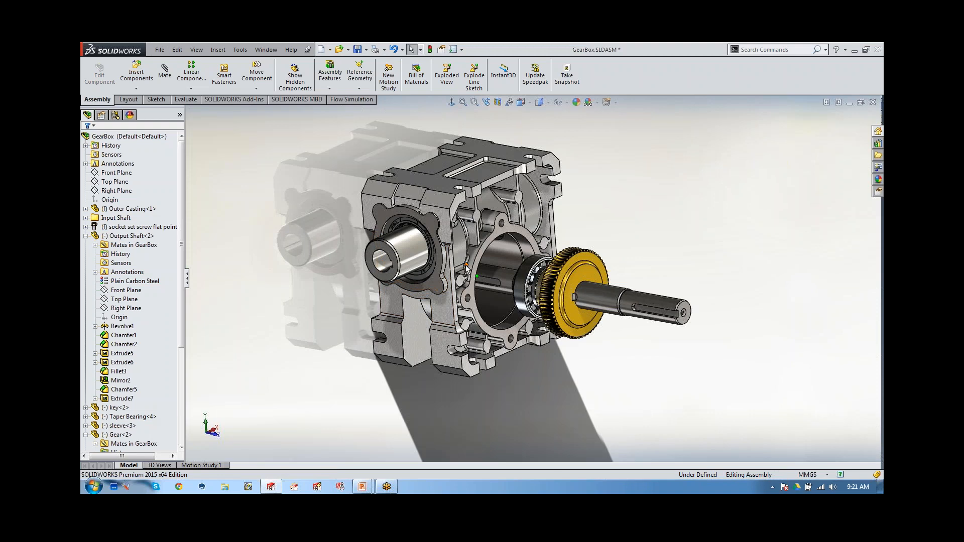
Add a coincident mate between the assembly's Front Plane and the output shaft's Front Plane.
click(109, 190)
click(109, 172)
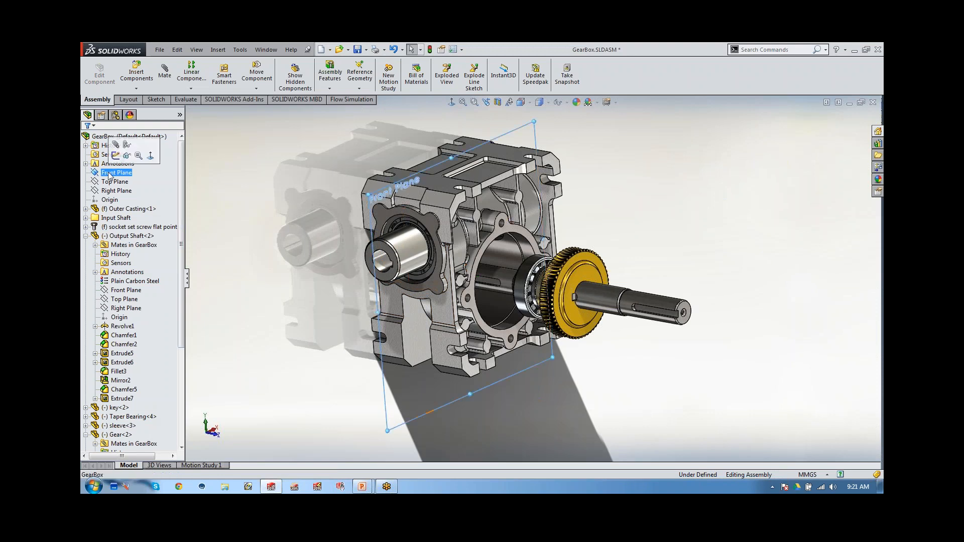
ctrl+click(116, 290)
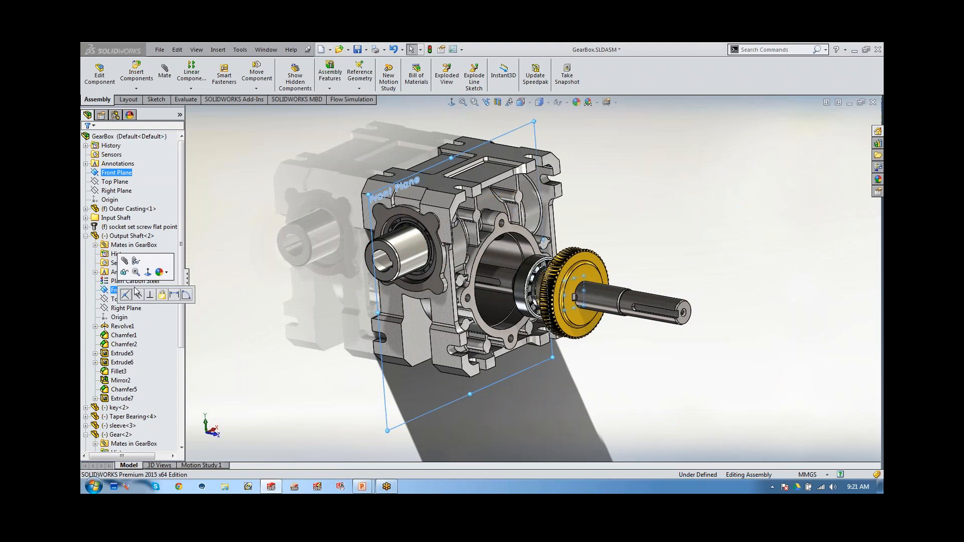
click(125, 295)
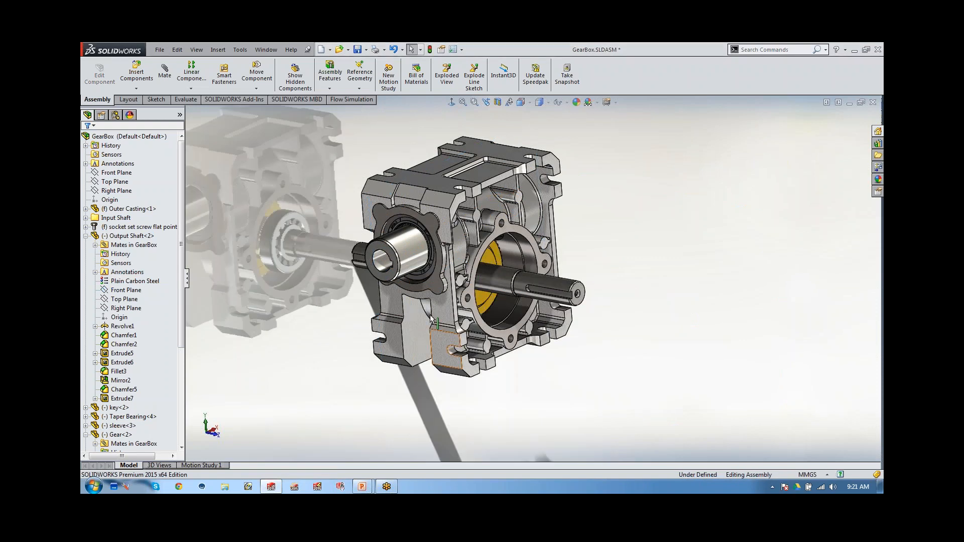
Mirror the taper bearing and the sleeve about the output shaft's Front Plane to the other side of the gear.
middle_drag(408, 309, 464, 310)
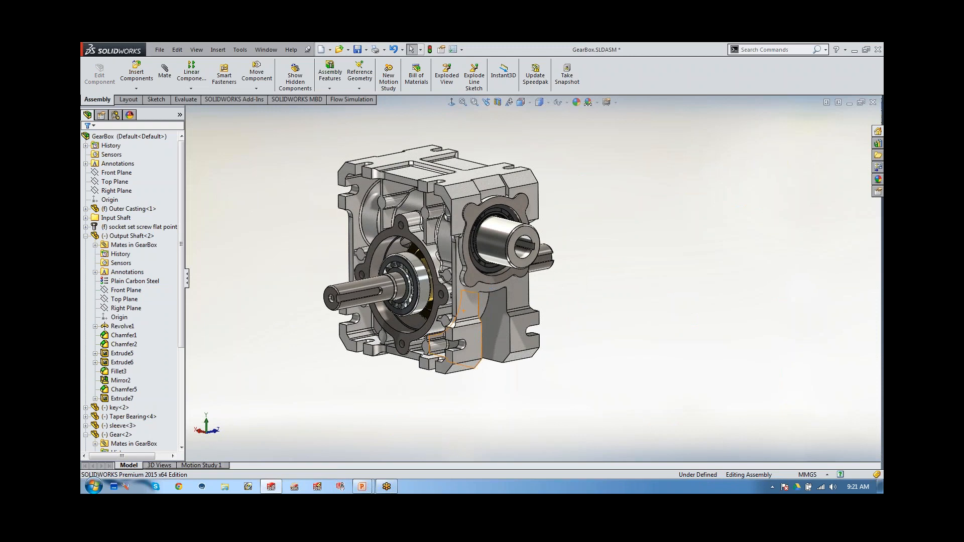
scroll(432, 276, down, 3)
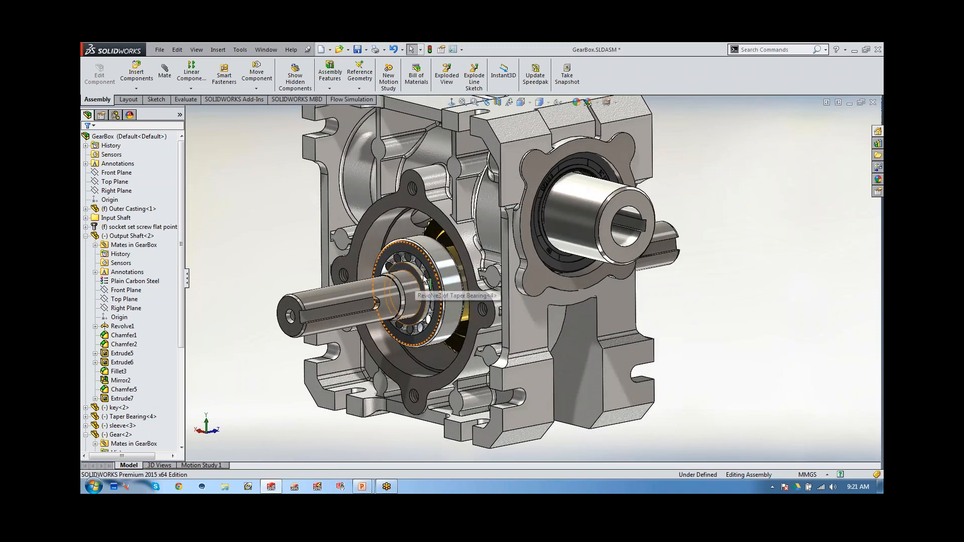
click(459, 257)
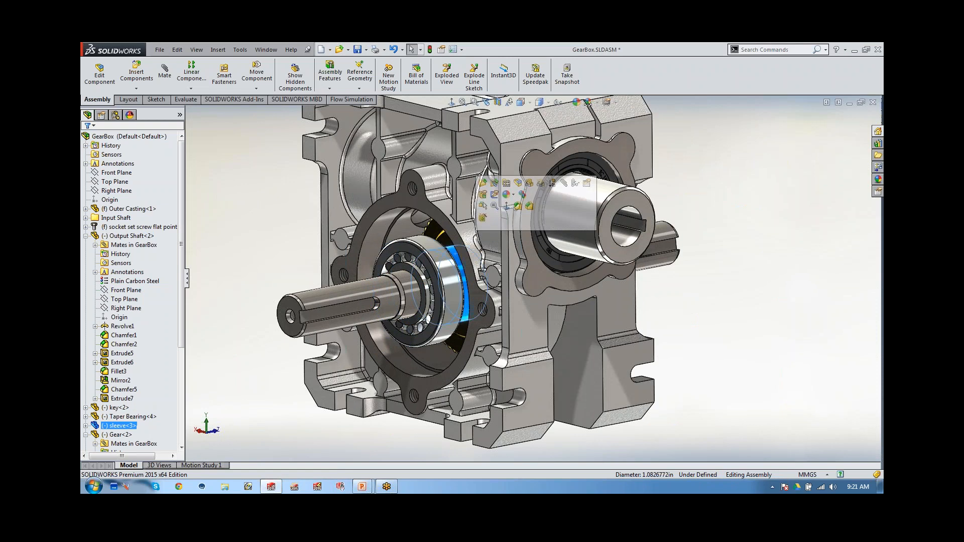
middle_drag(465, 311, 509, 276)
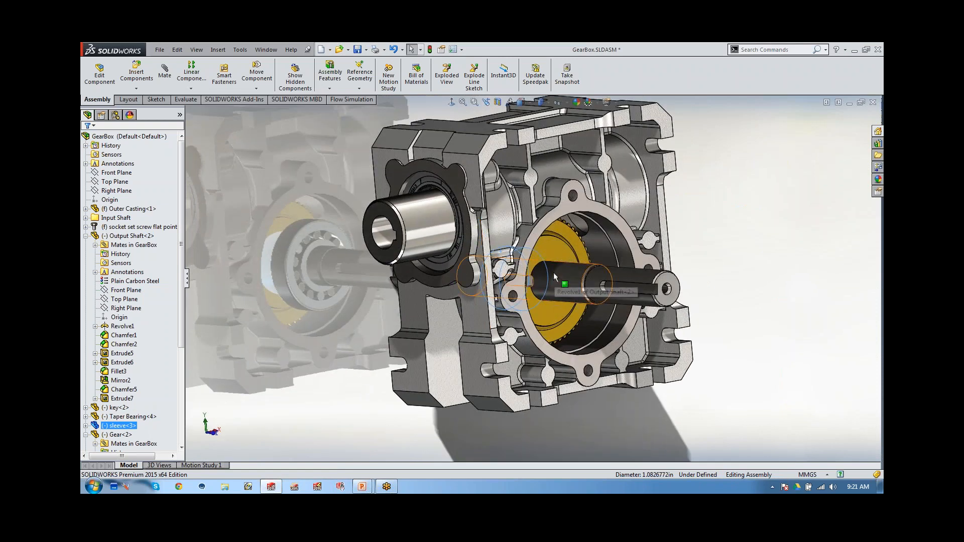
click(339, 298)
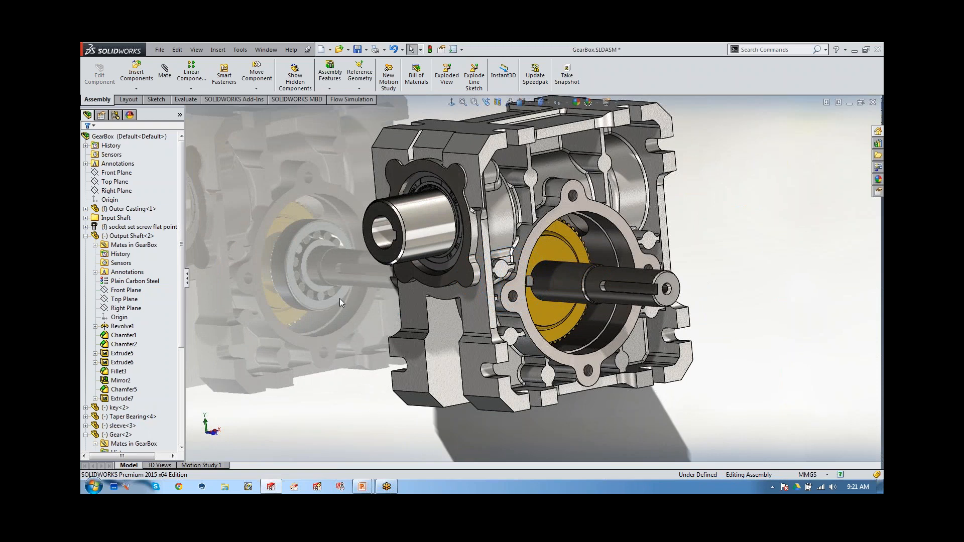
click(191, 89)
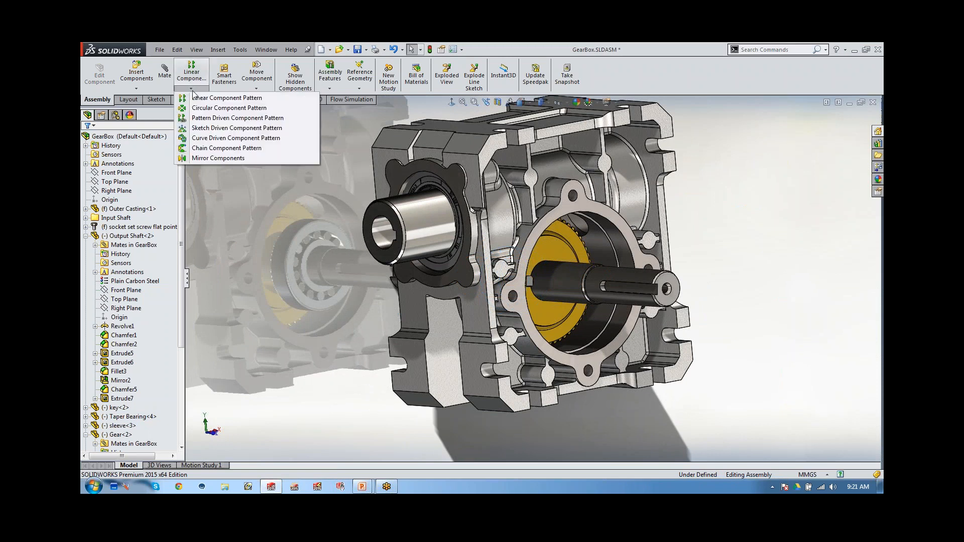
click(199, 159)
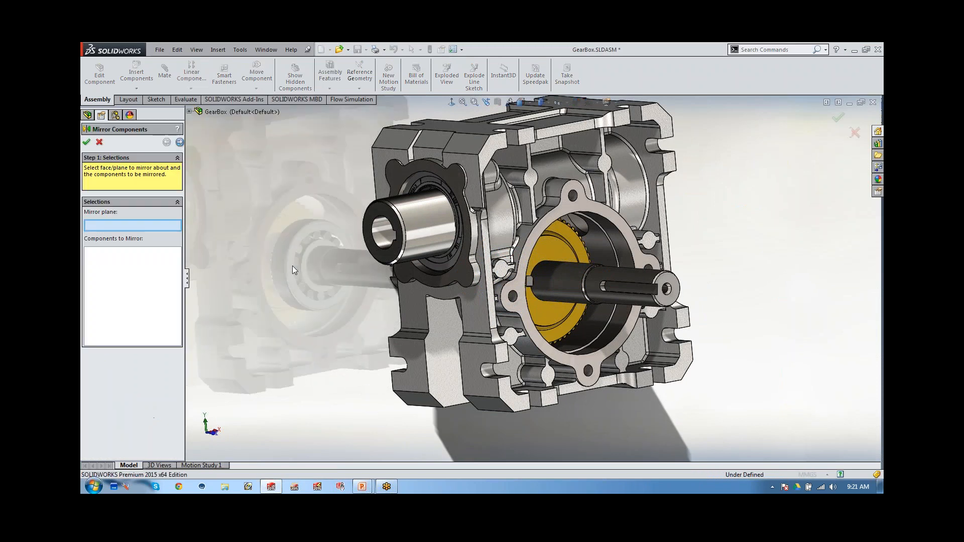
middle_drag(313, 255, 404, 281)
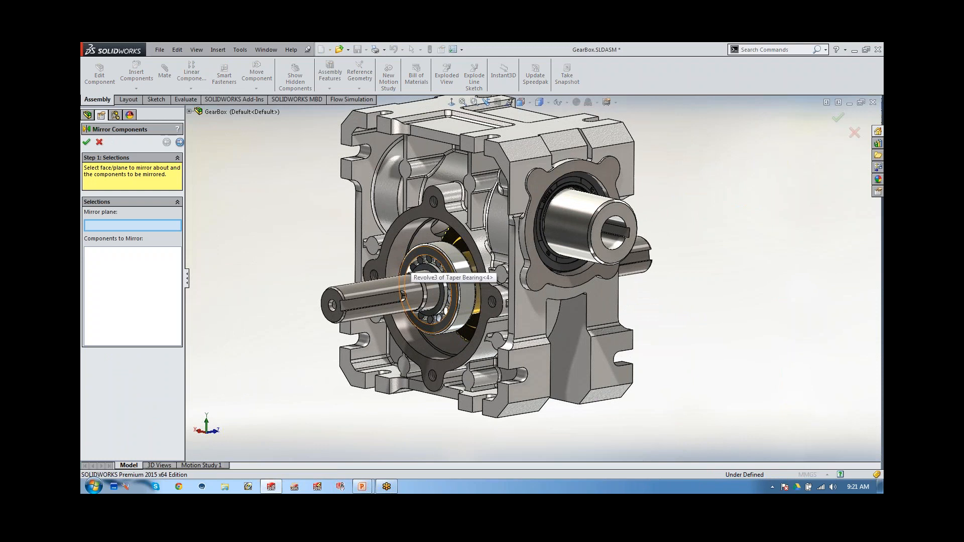
click(189, 111)
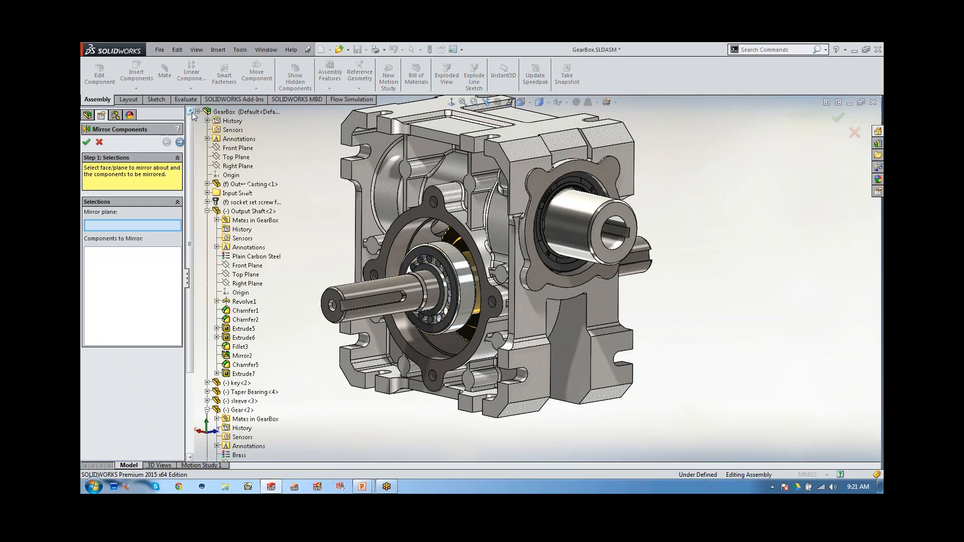
click(239, 266)
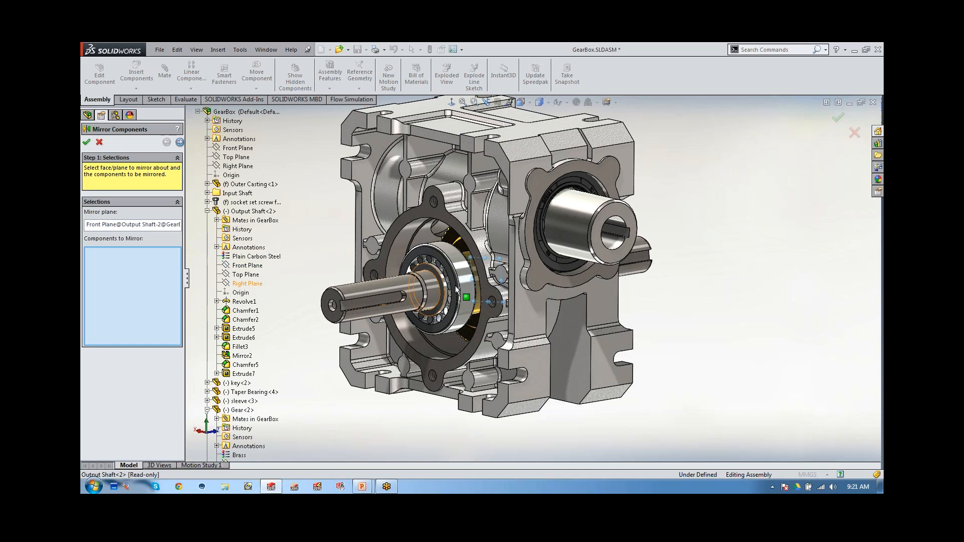
click(470, 273)
click(474, 270)
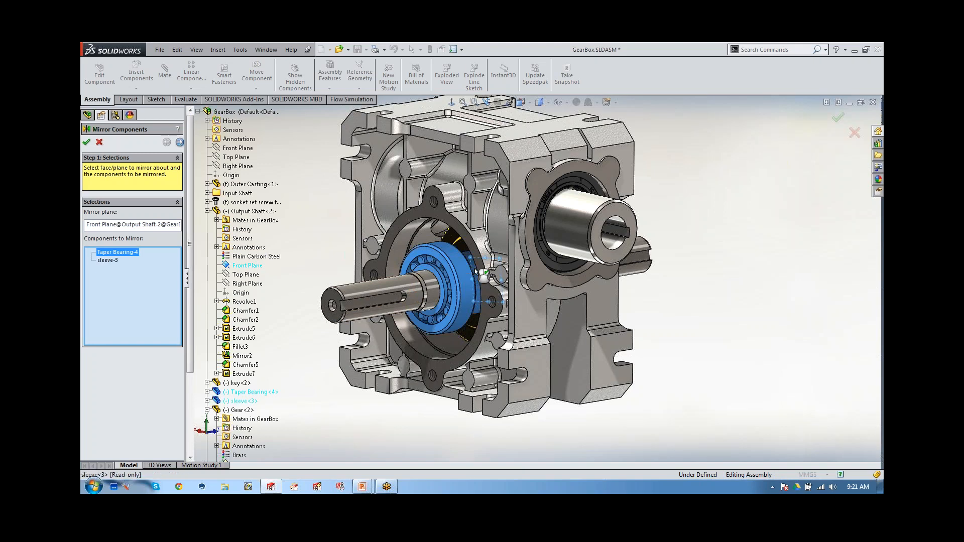
right_click(476, 271)
scroll(543, 319, up, 2)
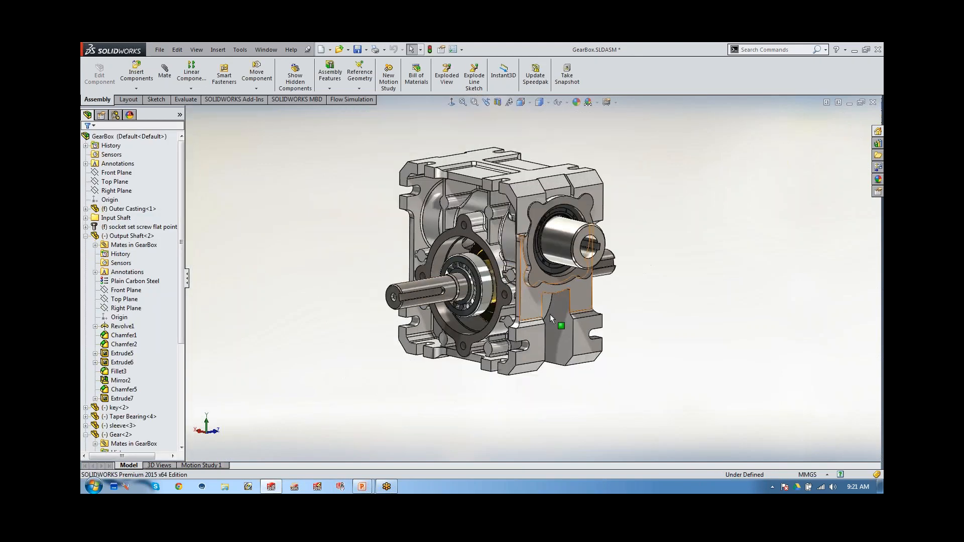
middle_drag(543, 301, 467, 295)
scroll(525, 236, down, 1)
scroll(537, 235, down, 1)
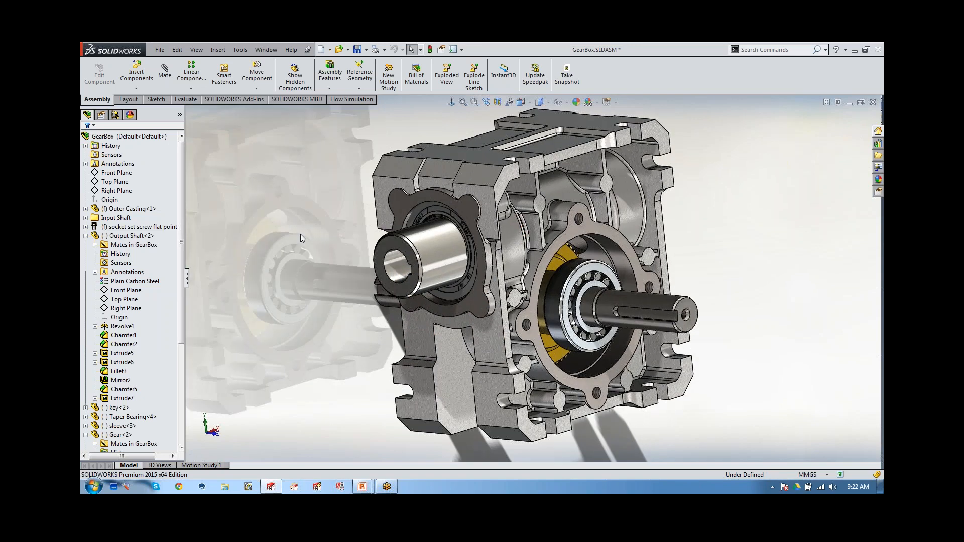
Collapse the expanded items in the assembly's feature tree and open the recent part cap.SLDPRT.
right_click(156, 184)
click(184, 190)
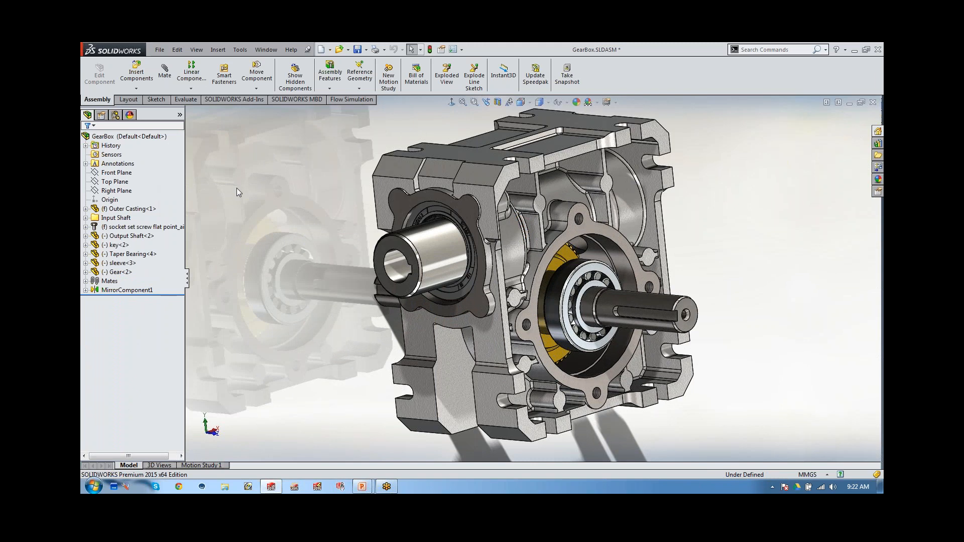
key(r)
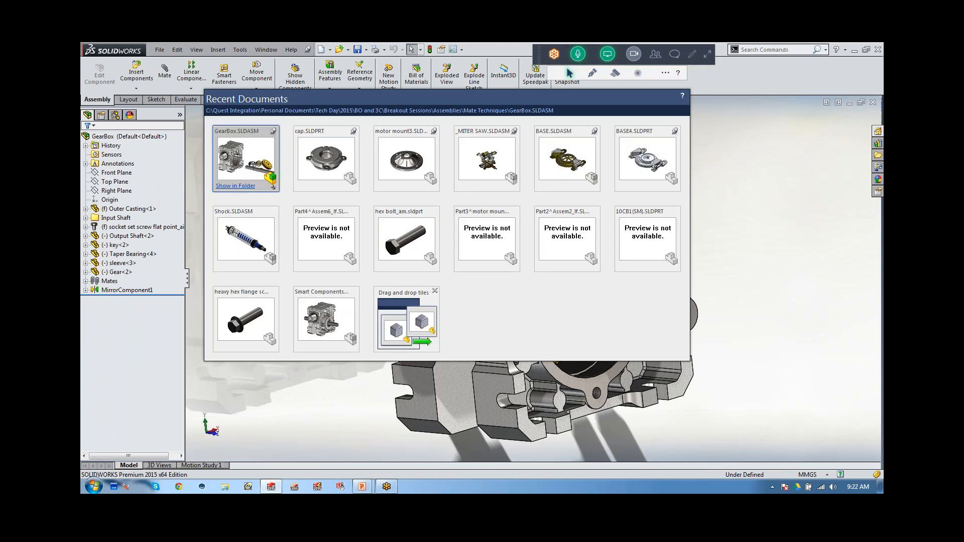
click(324, 162)
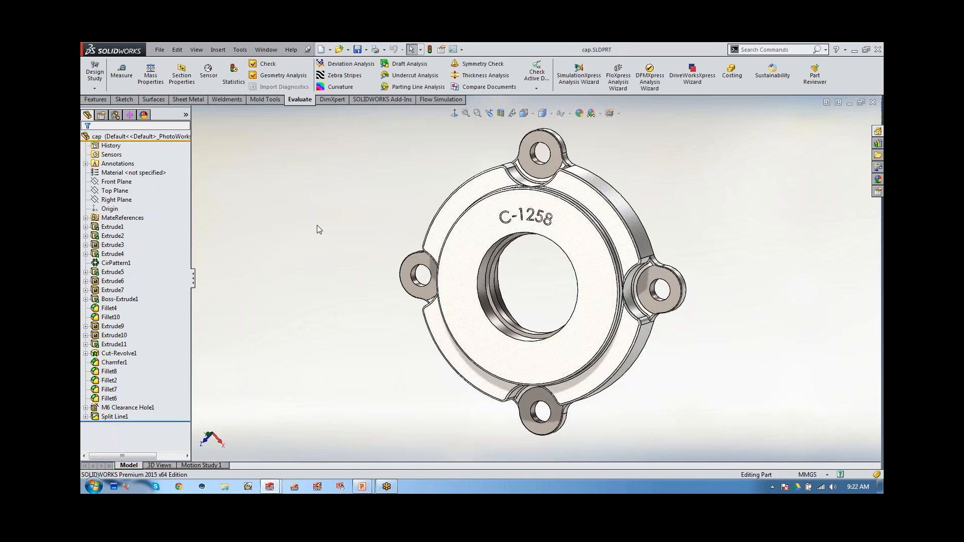
Examine the cap's existing mate reference on the model and locate the Mate Reference command among the reference geometry tools.
click(128, 218)
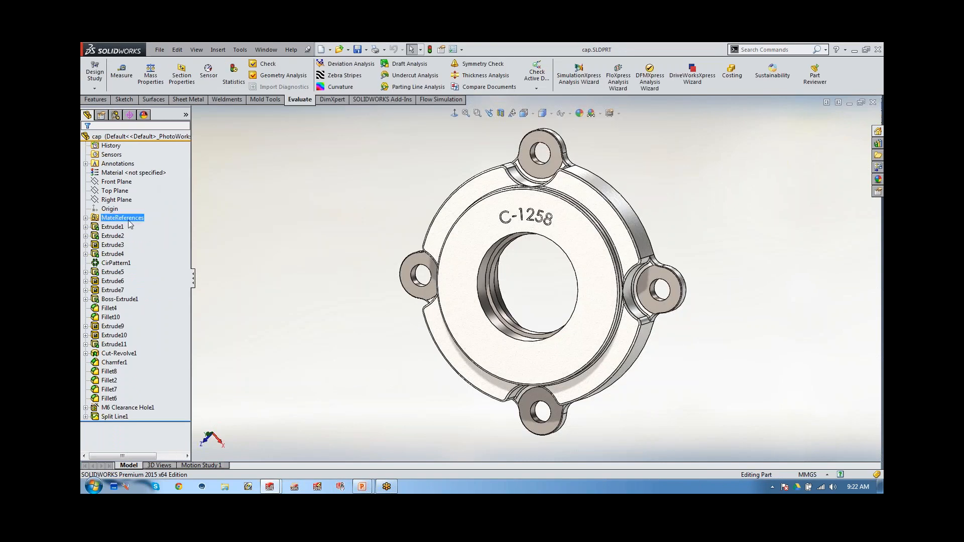
click(84, 220)
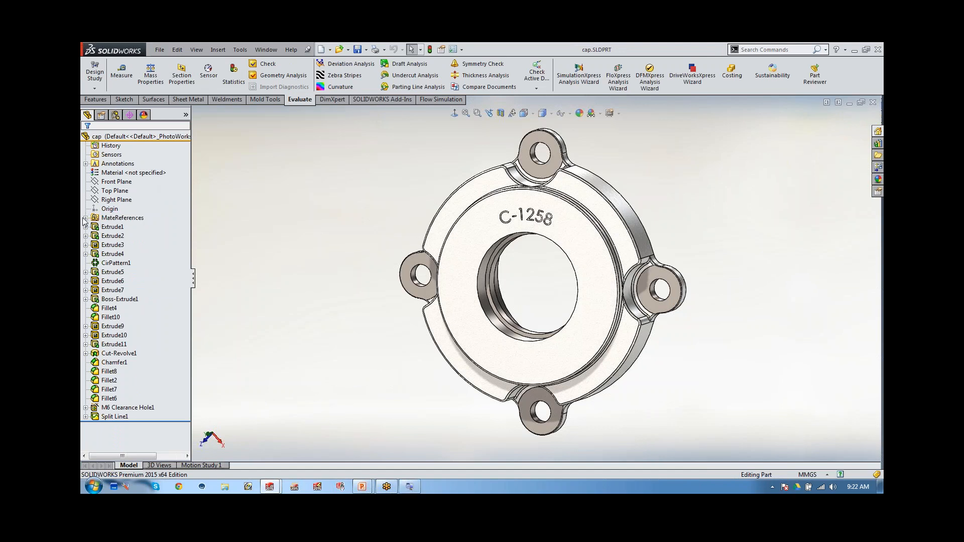
click(86, 219)
click(114, 227)
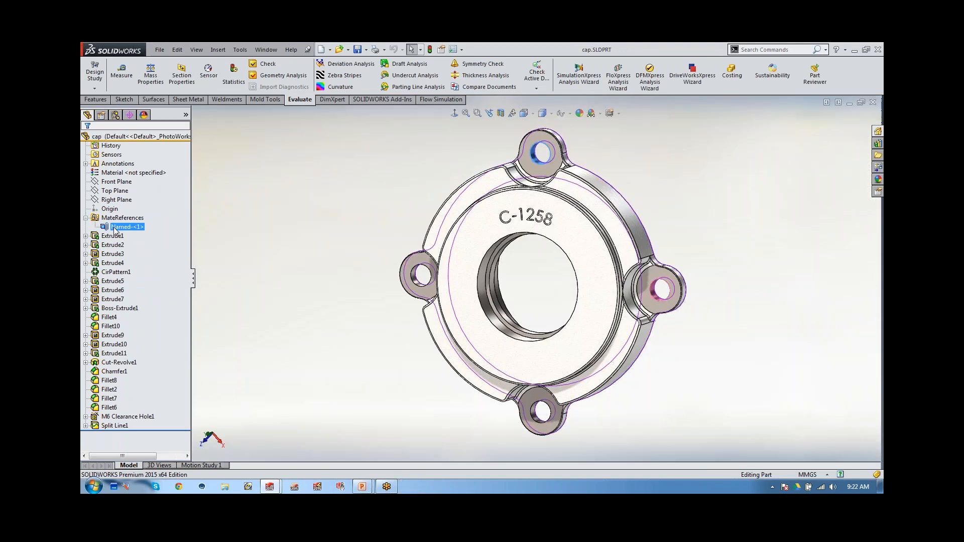
click(101, 100)
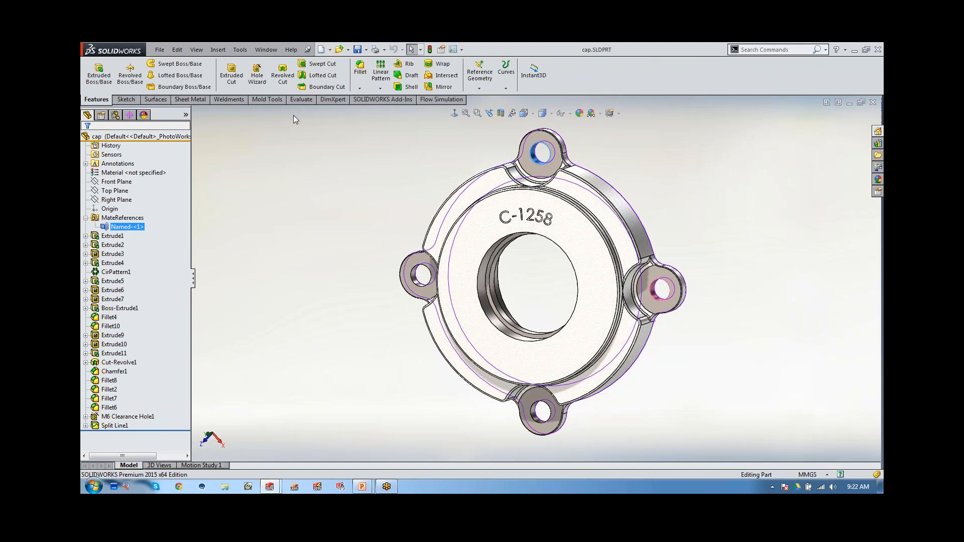
click(475, 82)
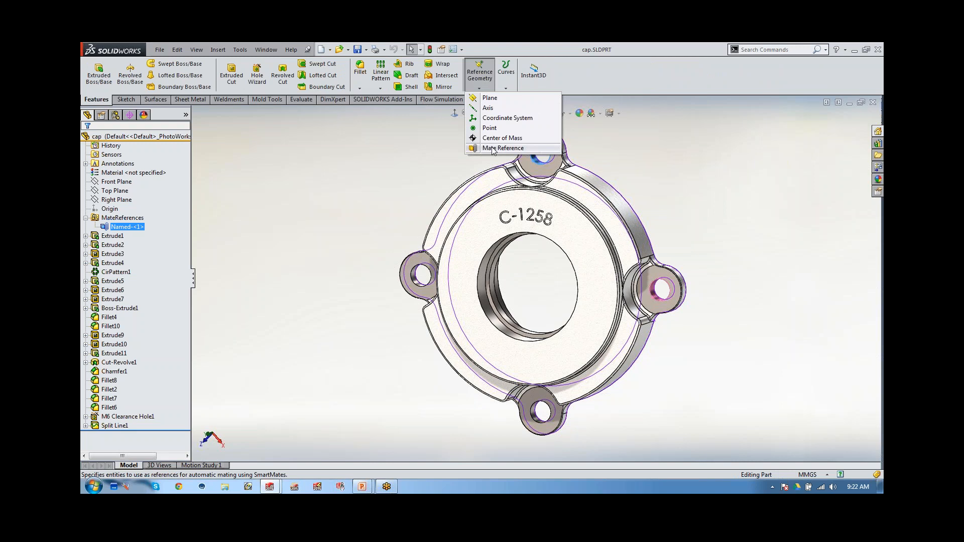
click(402, 167)
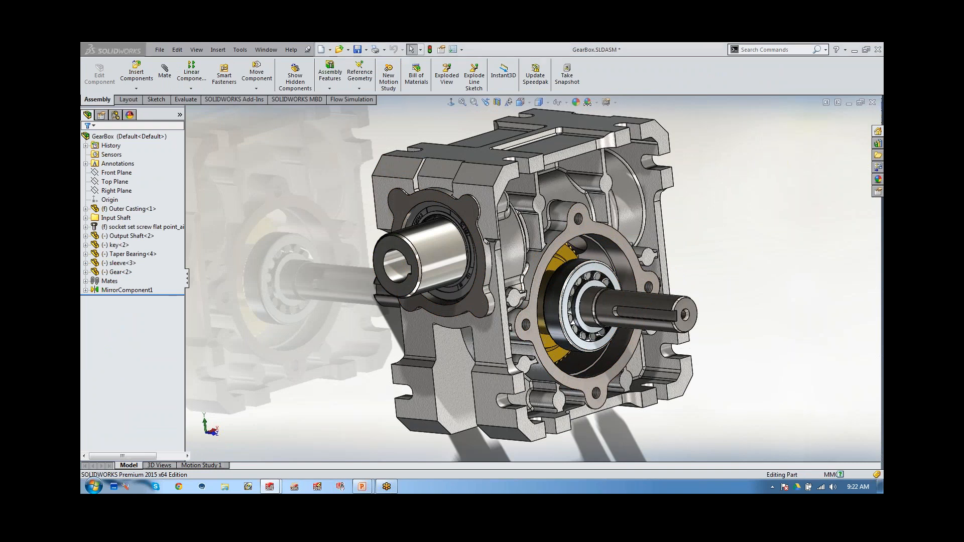
Open the definition of the cap's existing mate reference and review its reference name.
key(ctrl+Tab)
click(128, 227)
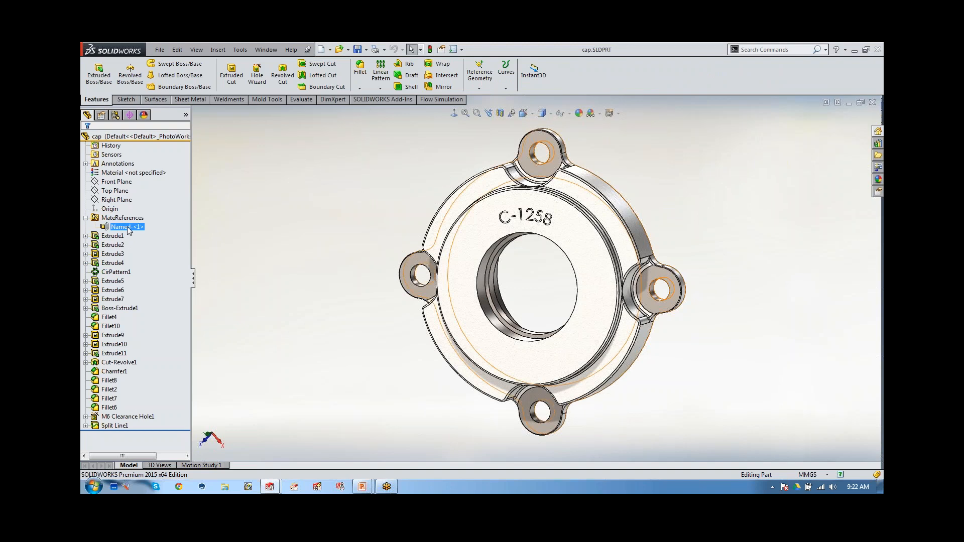
right_click(128, 228)
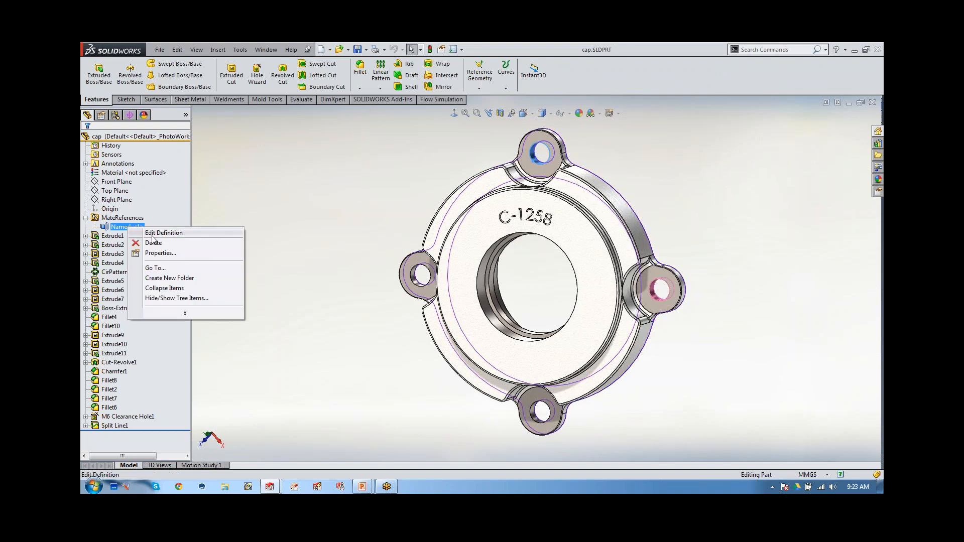
click(153, 234)
click(133, 171)
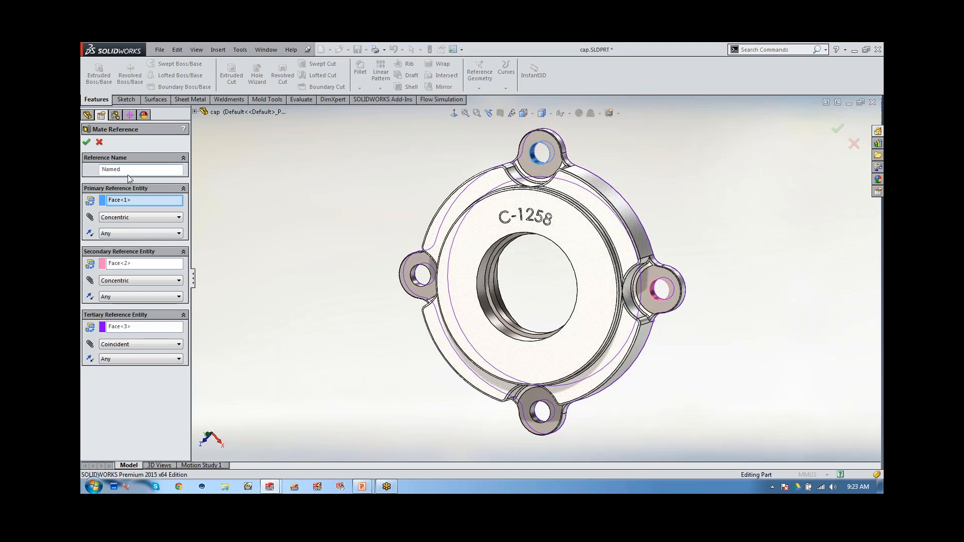
drag(123, 169, 101, 169)
click(133, 172)
Check which cap faces serve as the primary, secondary and tertiary reference entities.
click(130, 201)
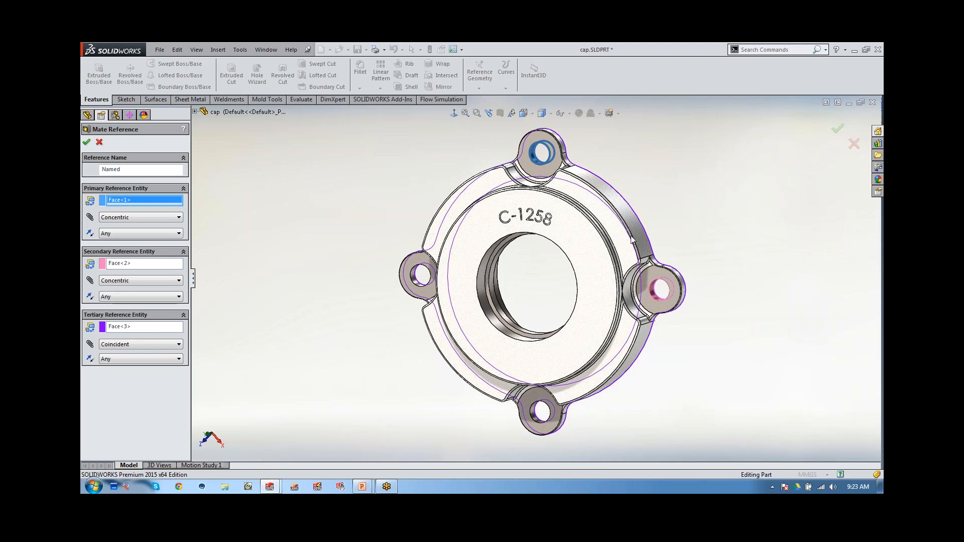
click(126, 265)
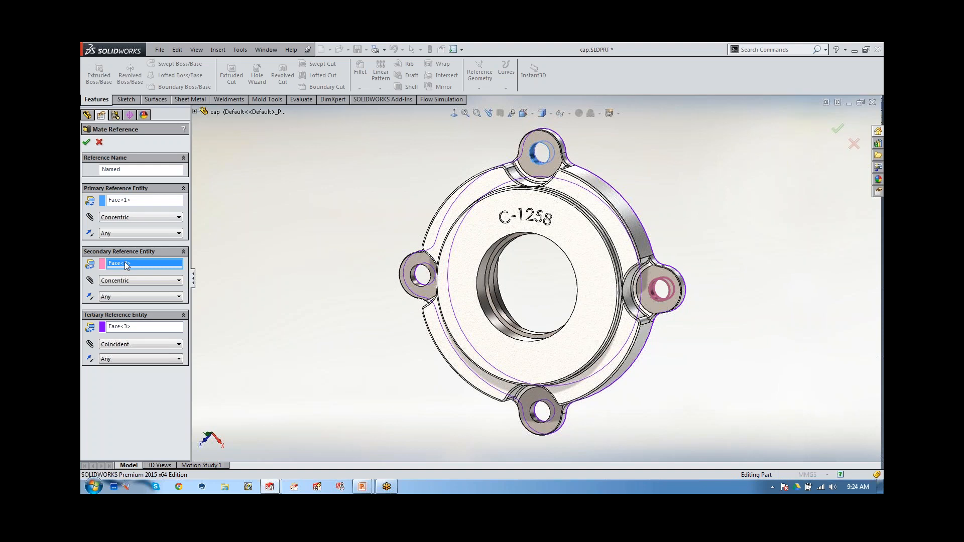
click(130, 326)
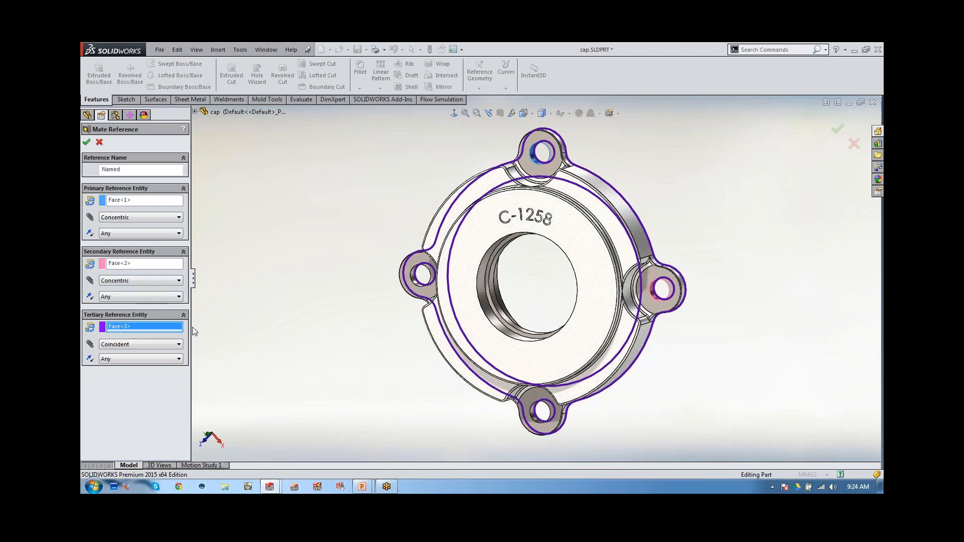
middle_drag(469, 377, 380, 365)
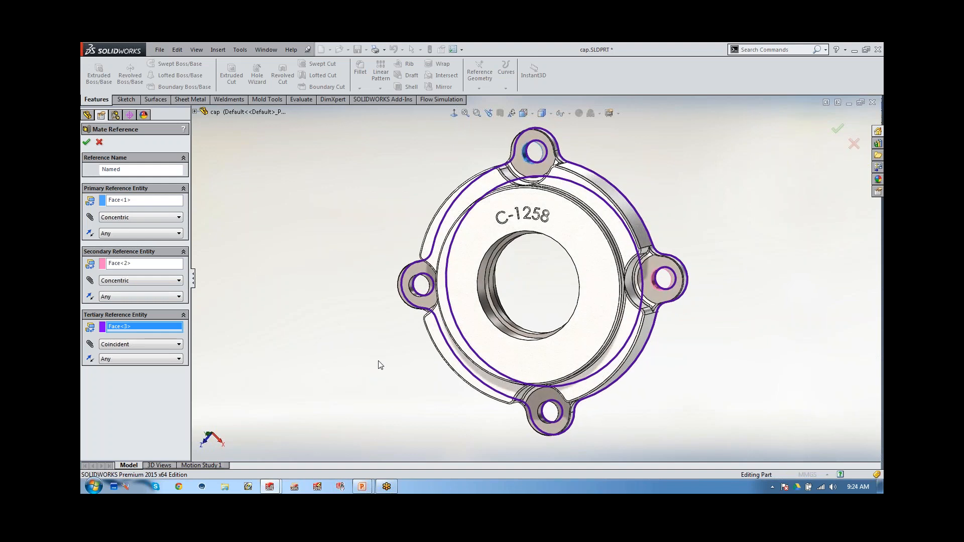
Review the reference name and all three reference entities once more, and close the definition to return to the GearBox assembly.
double_click(125, 169)
click(141, 201)
click(138, 264)
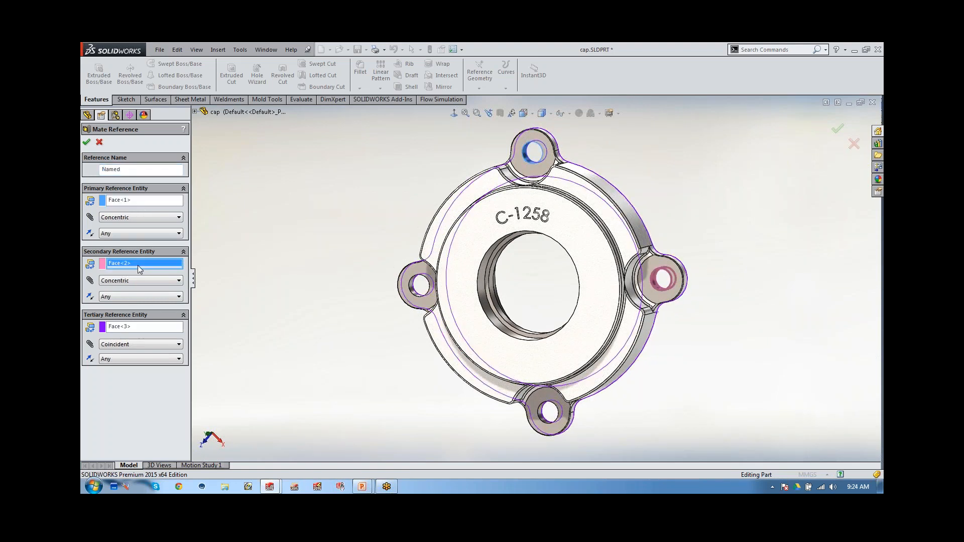
click(134, 327)
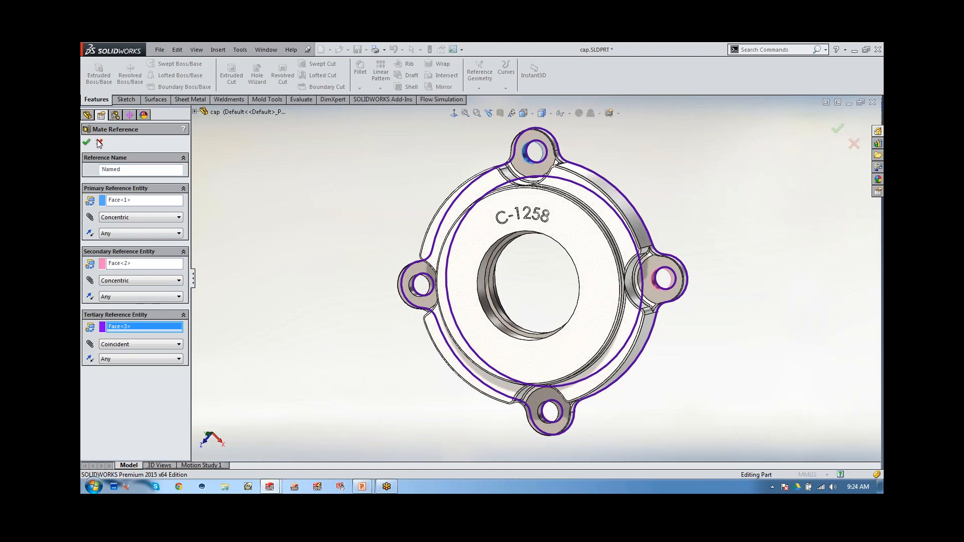
key(Return)
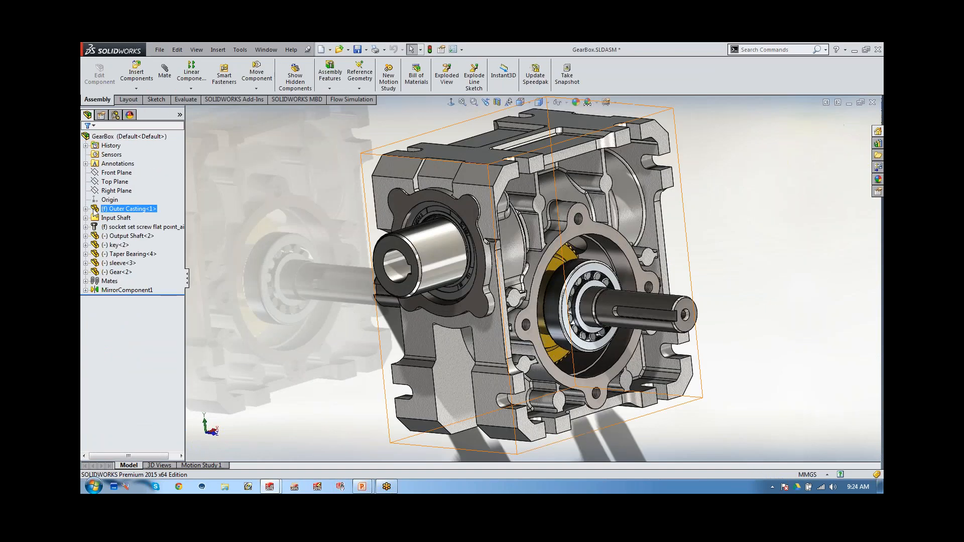
Open the definition of the Outer Casting's first mate reference, check its secondary and tertiary reference entities, and close it.
click(86, 209)
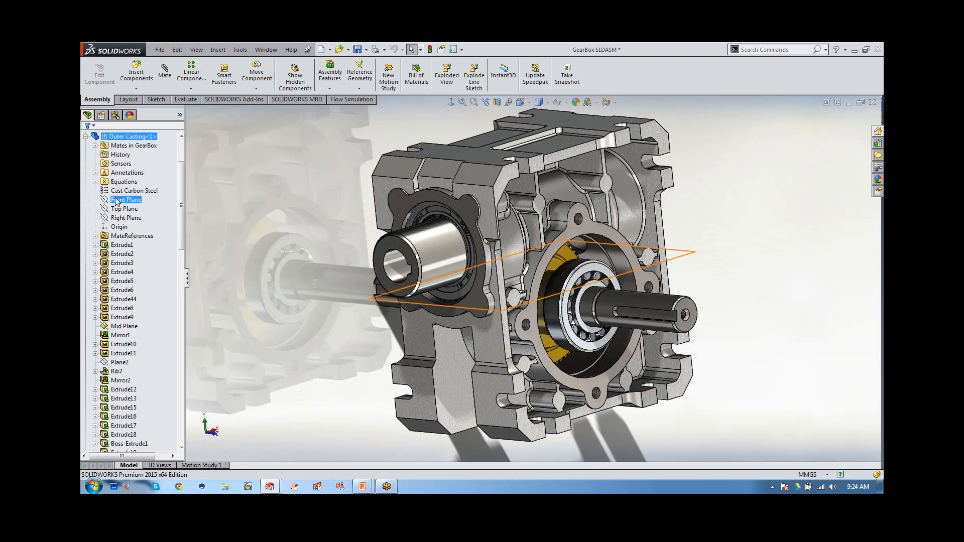
click(96, 236)
right_click(135, 245)
click(163, 267)
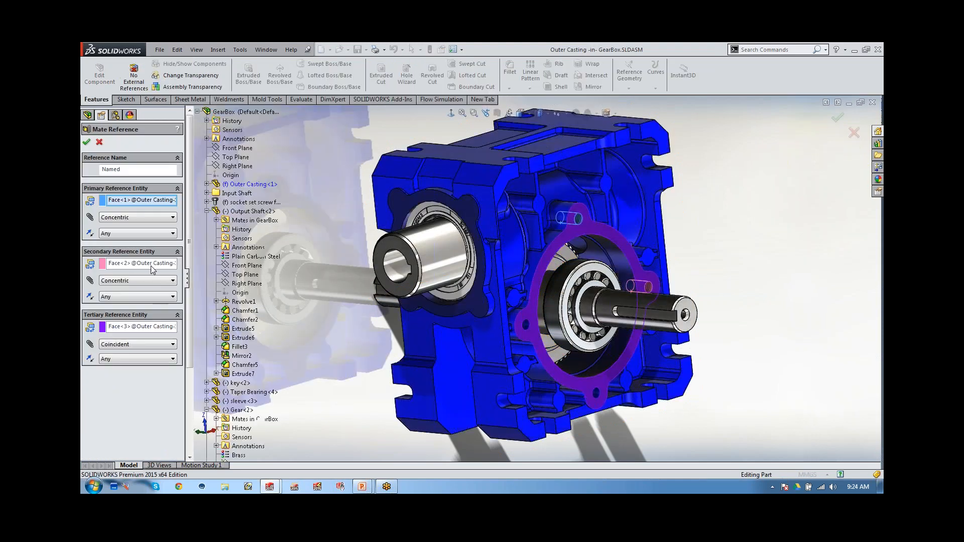
click(143, 264)
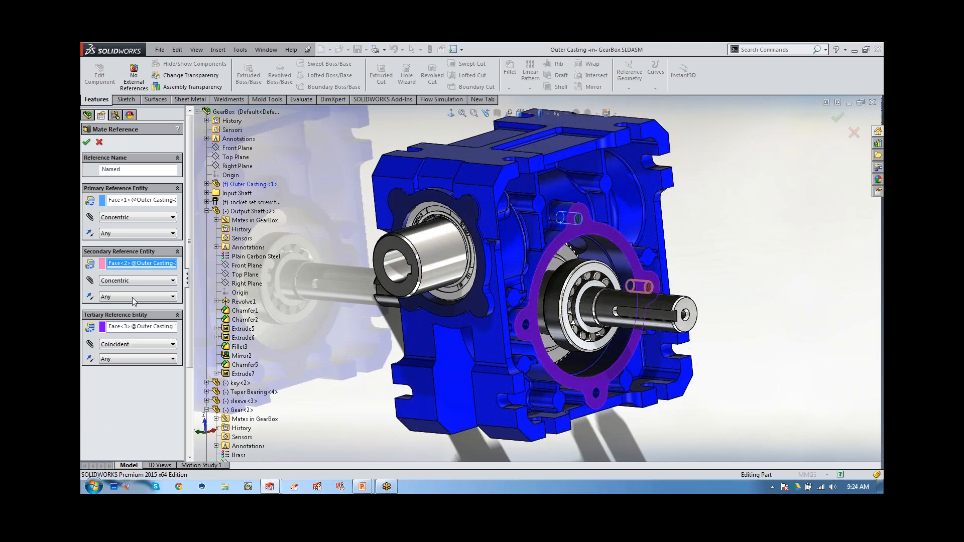
click(131, 327)
click(87, 142)
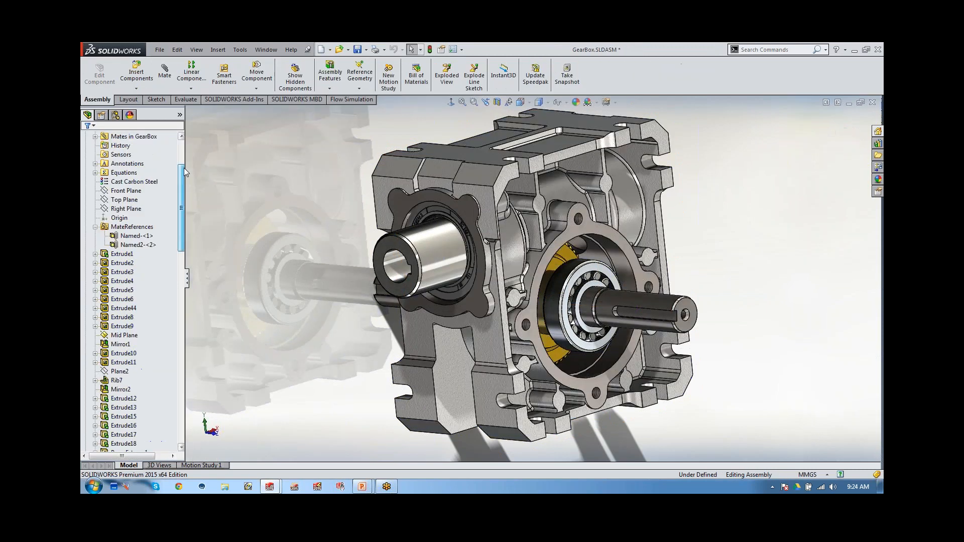
Collapse the expanded items in the GearBox feature tree and the MateReferences folder in the cap part.
right_click(155, 196)
click(176, 200)
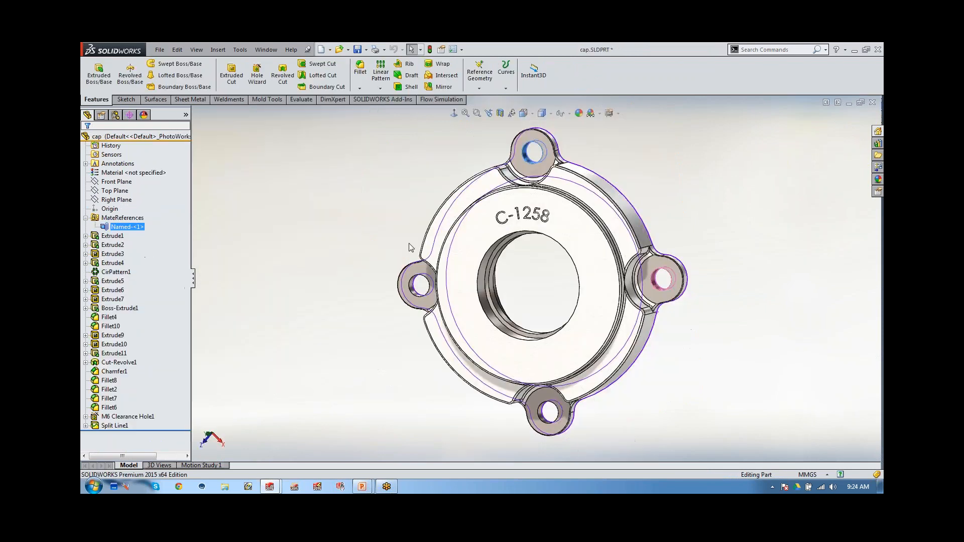
click(85, 218)
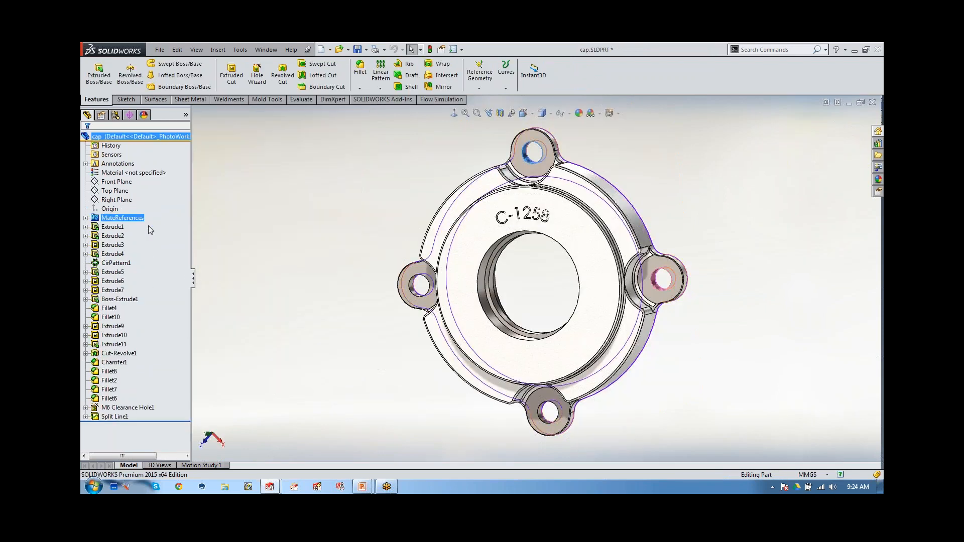
click(363, 247)
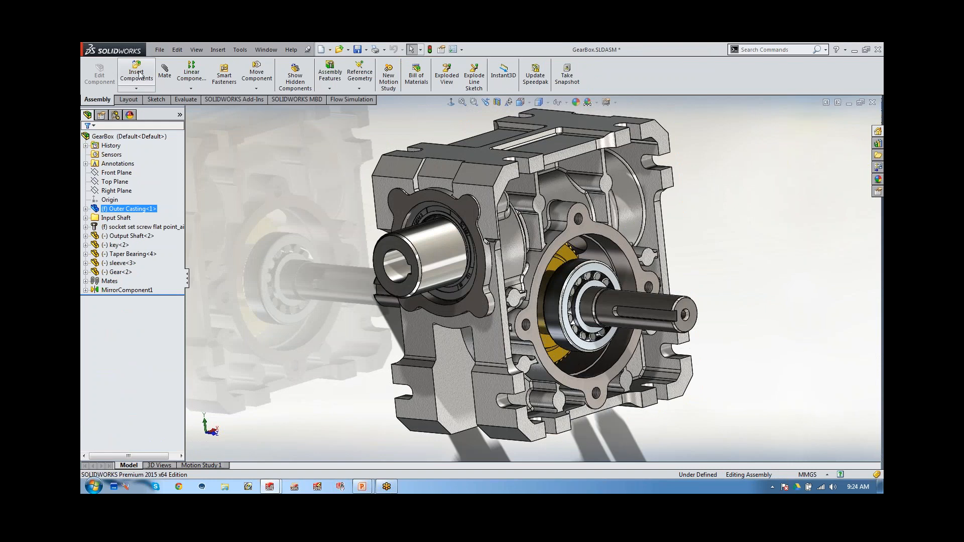
Insert the open cap part into the GearBox assembly, placing it by mate reference on the casting flange around the output shaft.
click(137, 74)
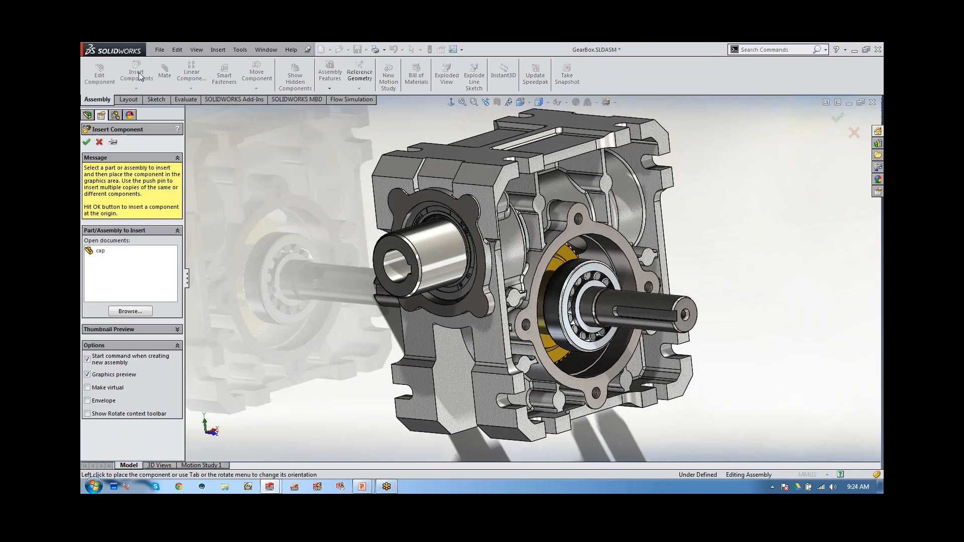
click(100, 251)
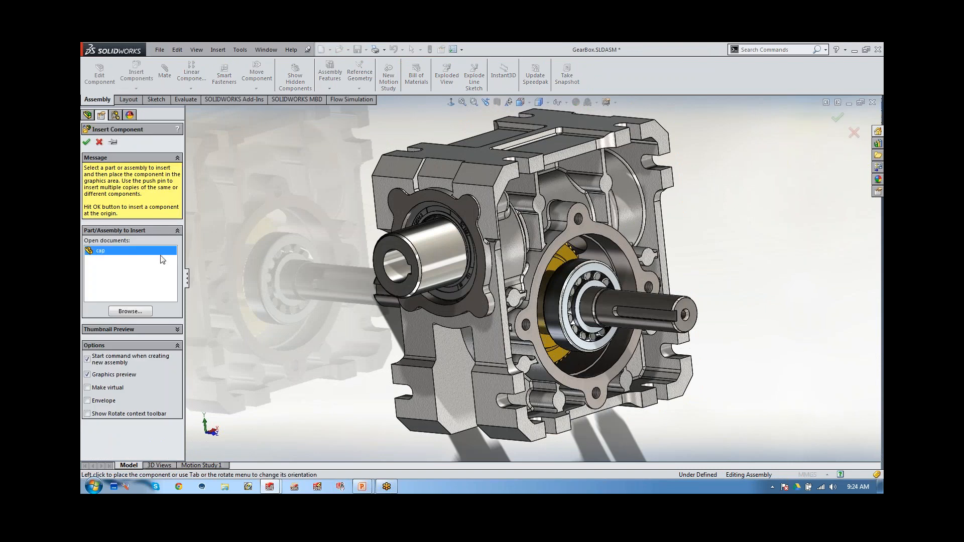
click(199, 261)
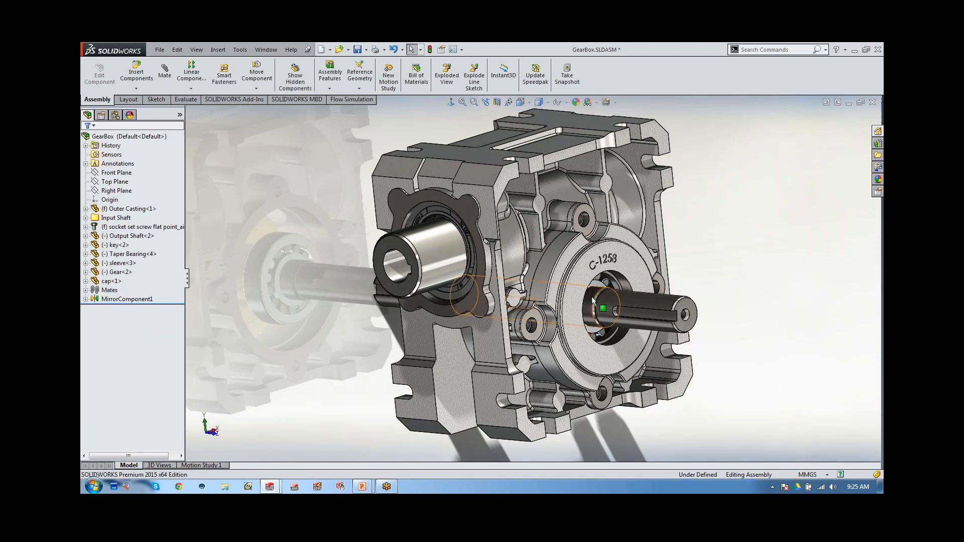
Review the assembly's list of mates for those added with the cap, and collapse it again.
click(106, 290)
click(86, 290)
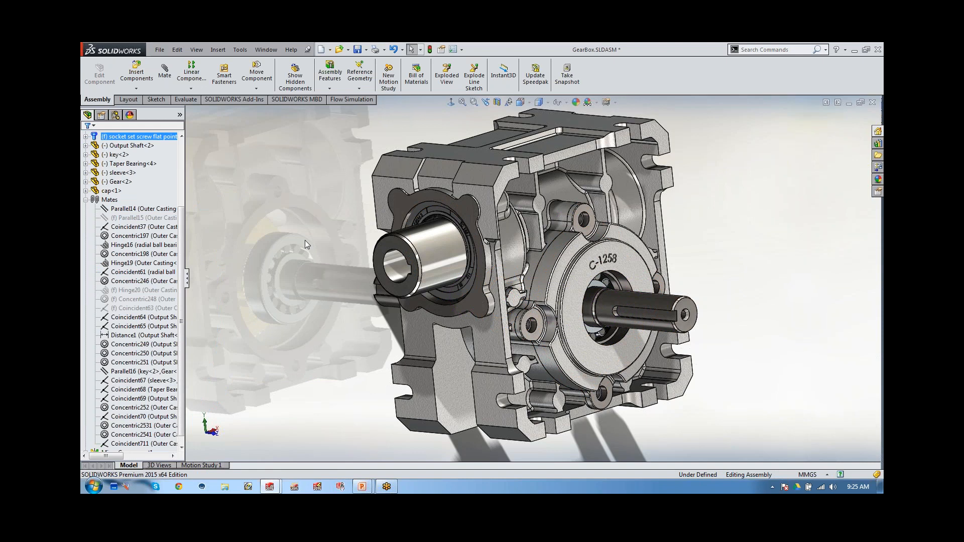
click(85, 199)
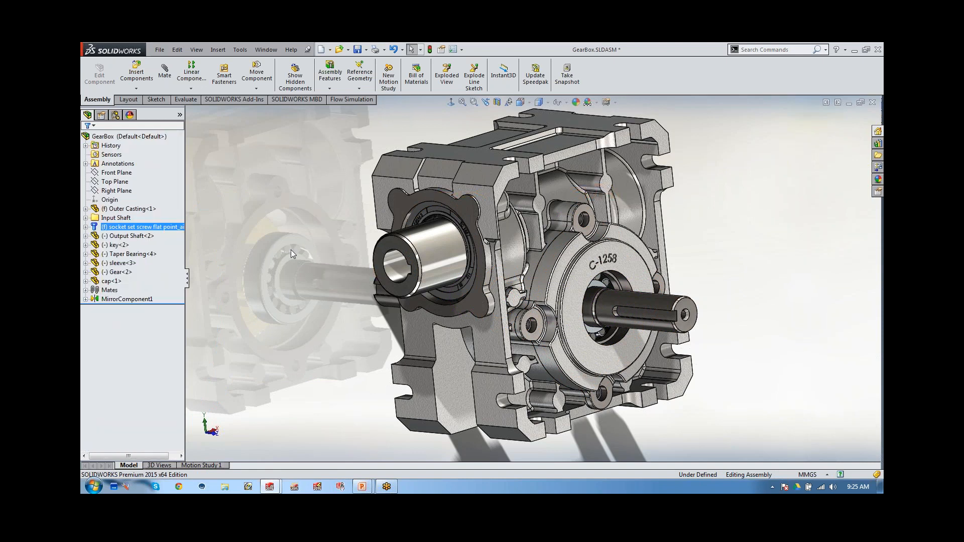
Start Copy with Mates with the placed cap as the component and proceed to assigning its mate references.
click(146, 90)
middle_drag(360, 288, 507, 298)
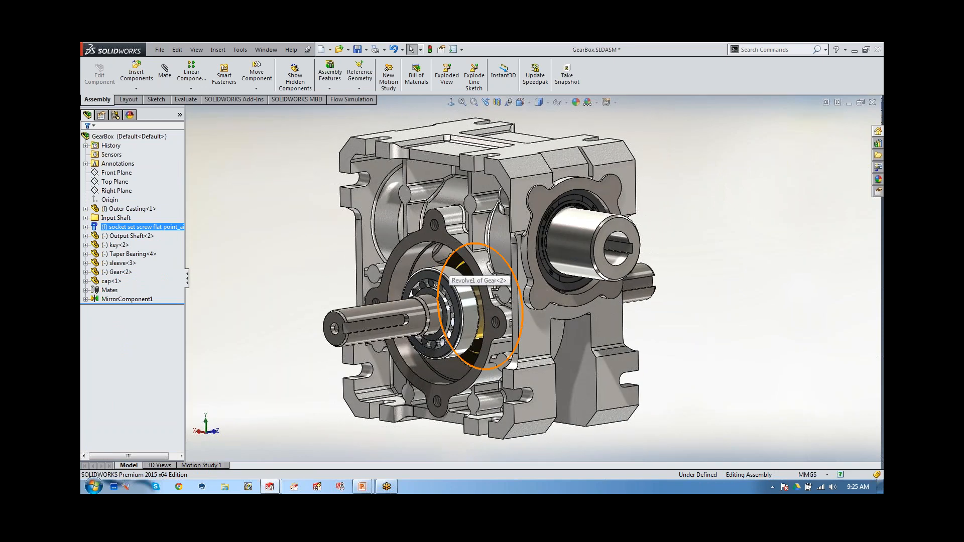
click(136, 88)
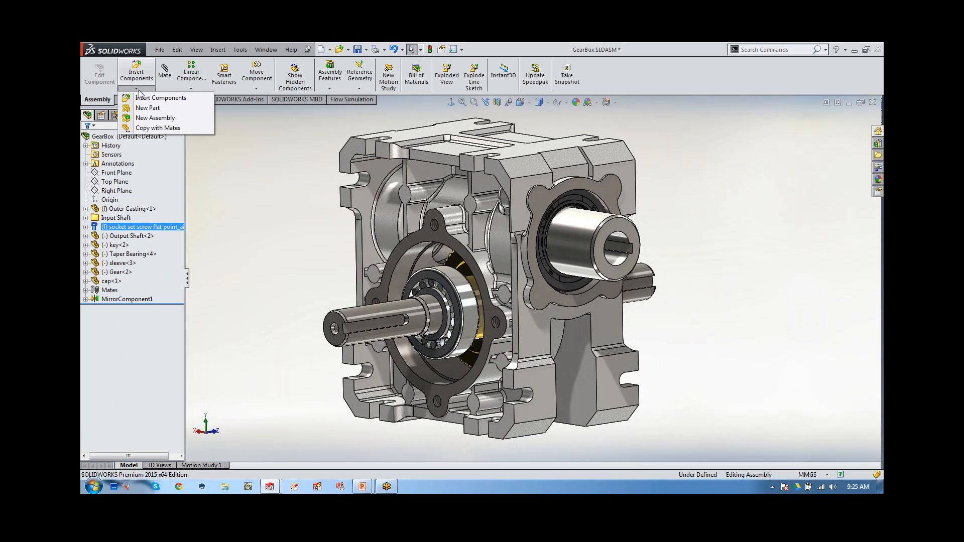
click(147, 129)
mouse_move(538, 303)
middle_down()
mouse_move(440, 305)
mouse_move(544, 294)
middle_up()
click(555, 292)
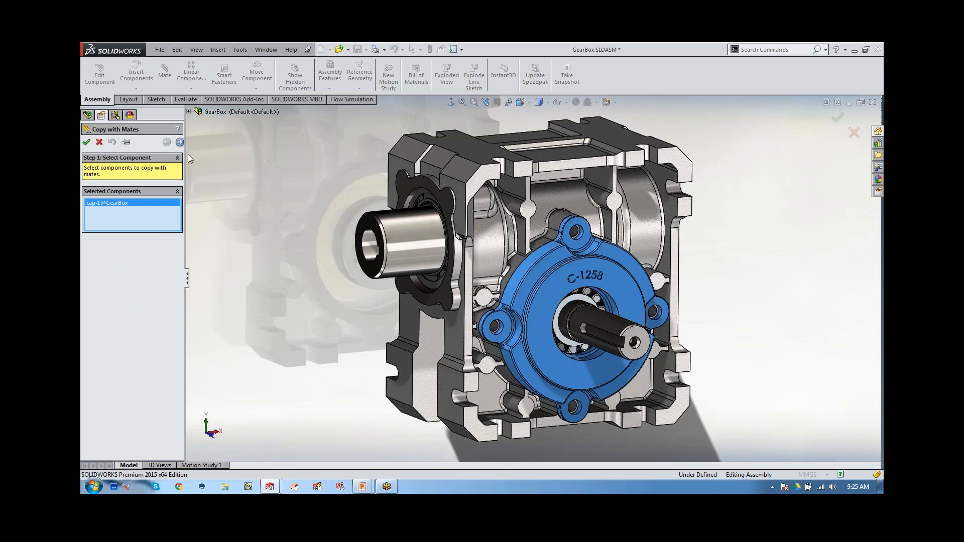
click(179, 142)
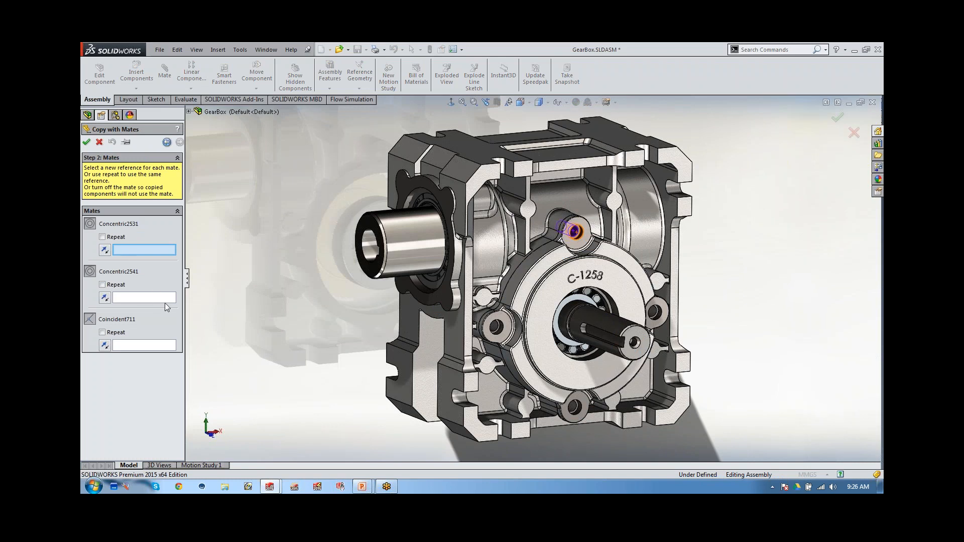
Place the copied cap on the casting's opposite side, using two flange bolt holes for the concentric mates and the flange face for the coincident mate.
scroll(384, 304, up, 1)
middle_drag(383, 305, 510, 278)
scroll(456, 306, down, 5)
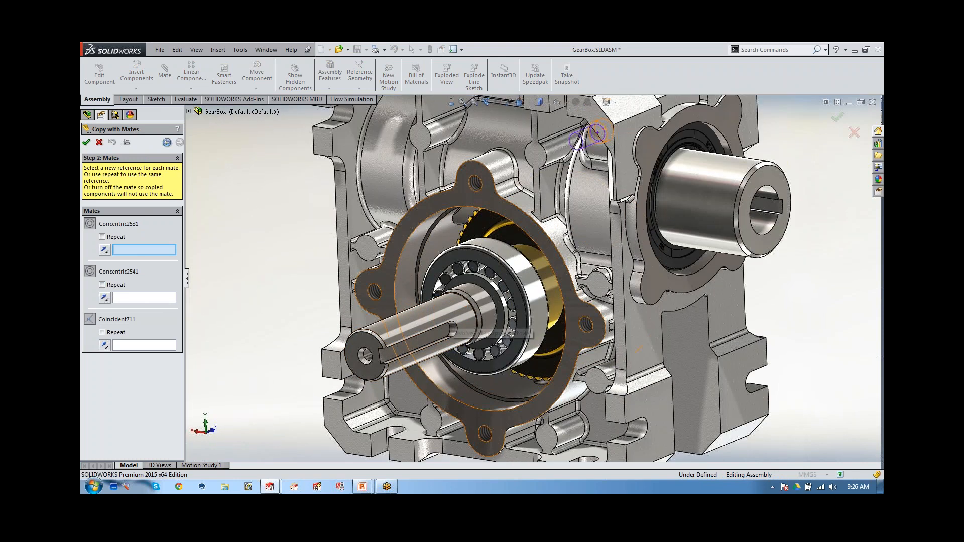
click(474, 179)
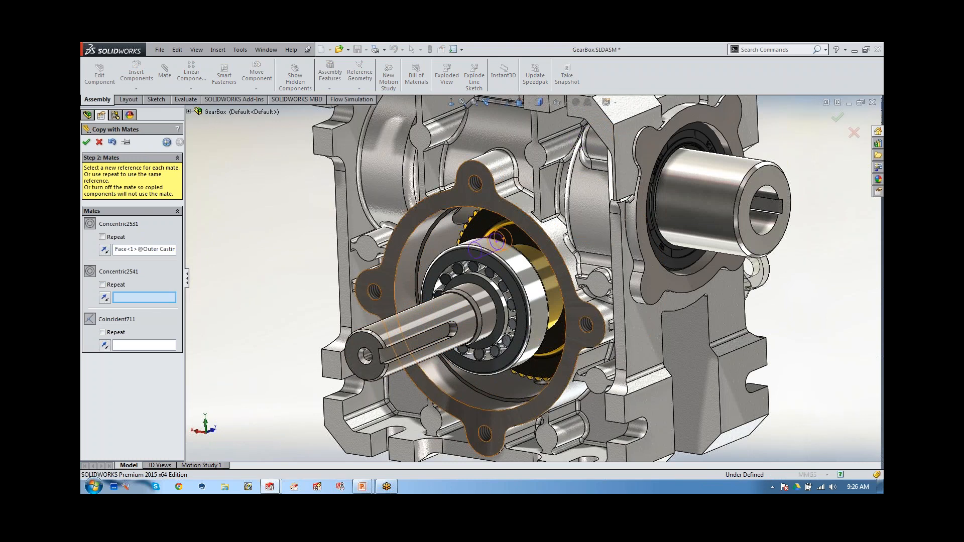
click(592, 329)
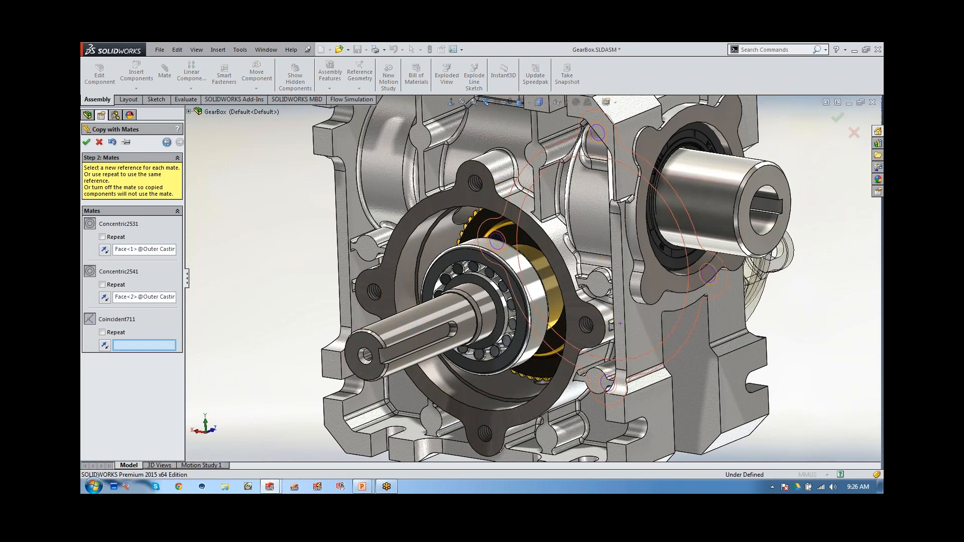
click(575, 301)
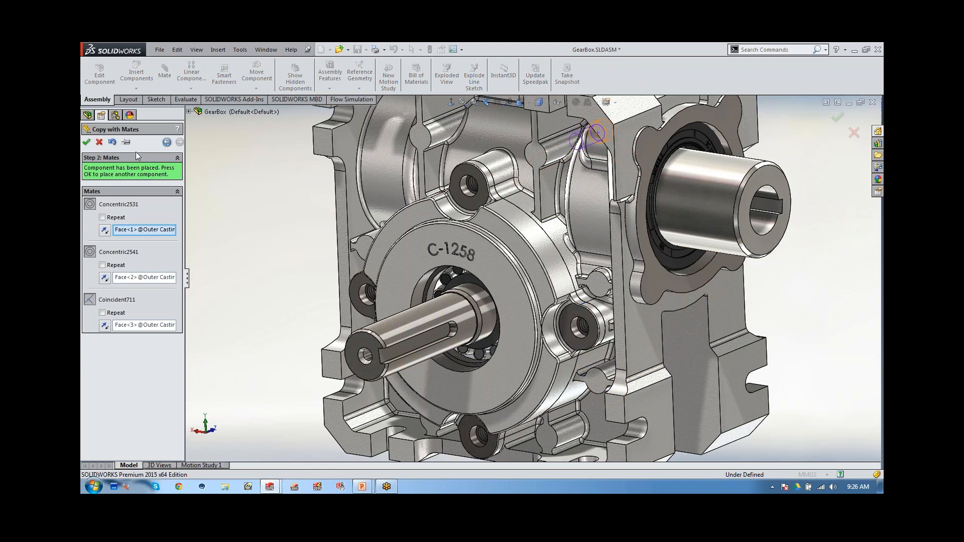
click(87, 142)
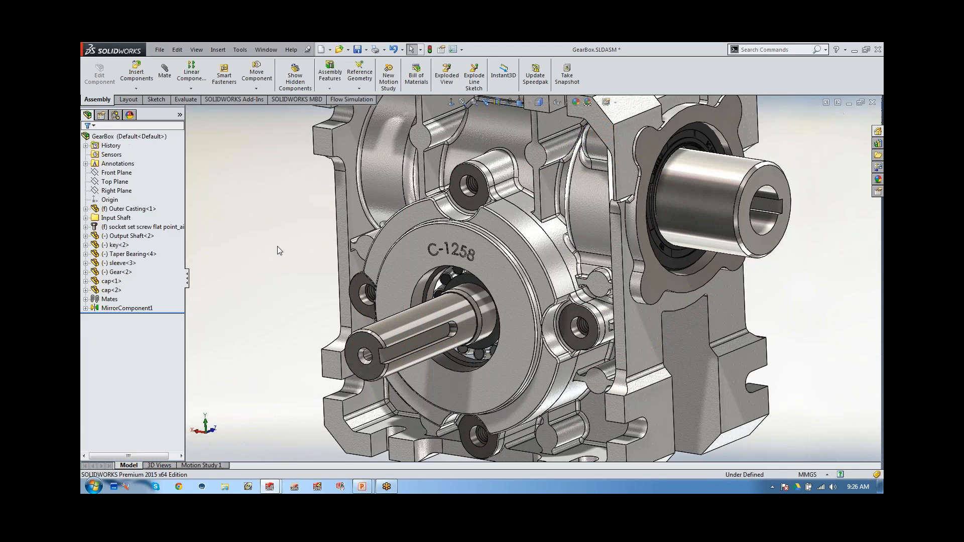
Inspect the assembly from the first cap's side and review the mates created for the copied cap.
scroll(511, 301, up, 3)
middle_drag(567, 321, 226, 291)
click(85, 299)
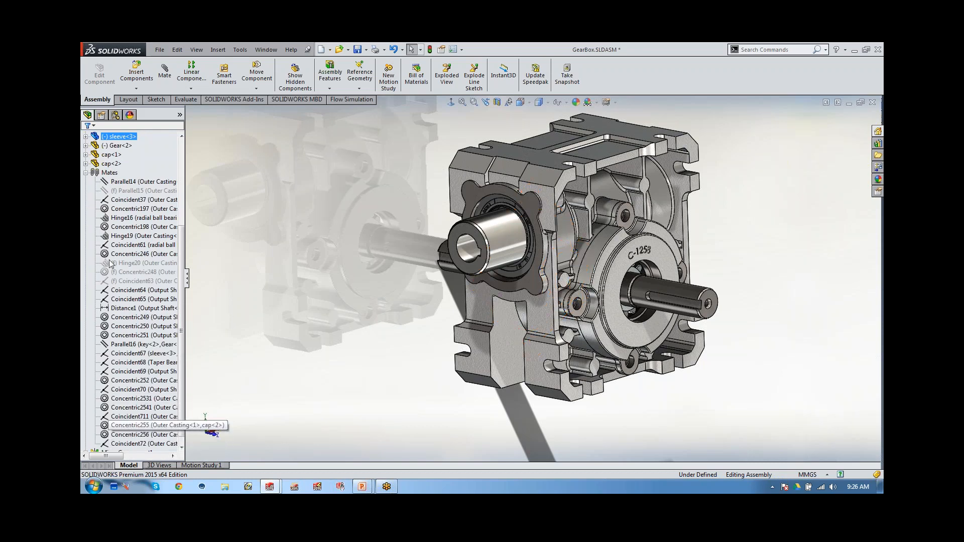
click(86, 173)
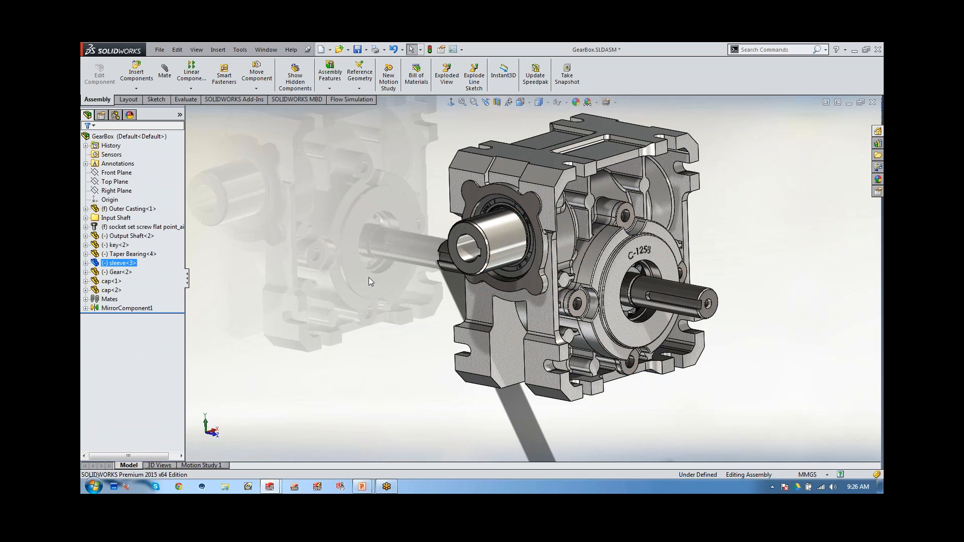
key(alt+Tab)
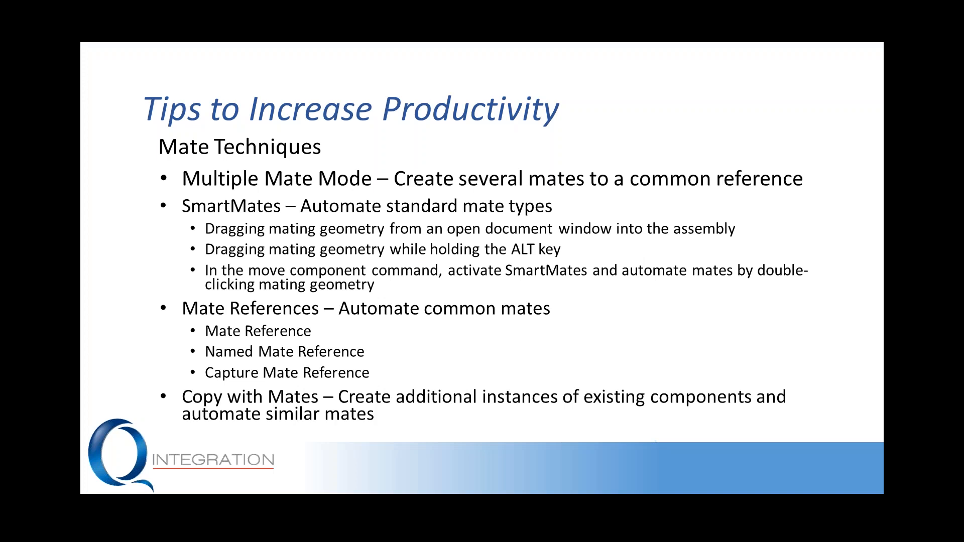
key(Right)
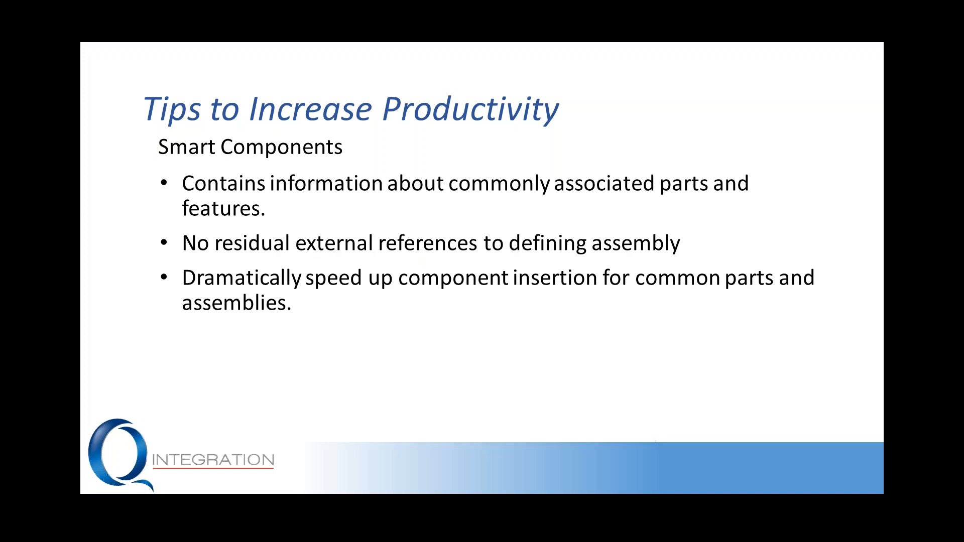
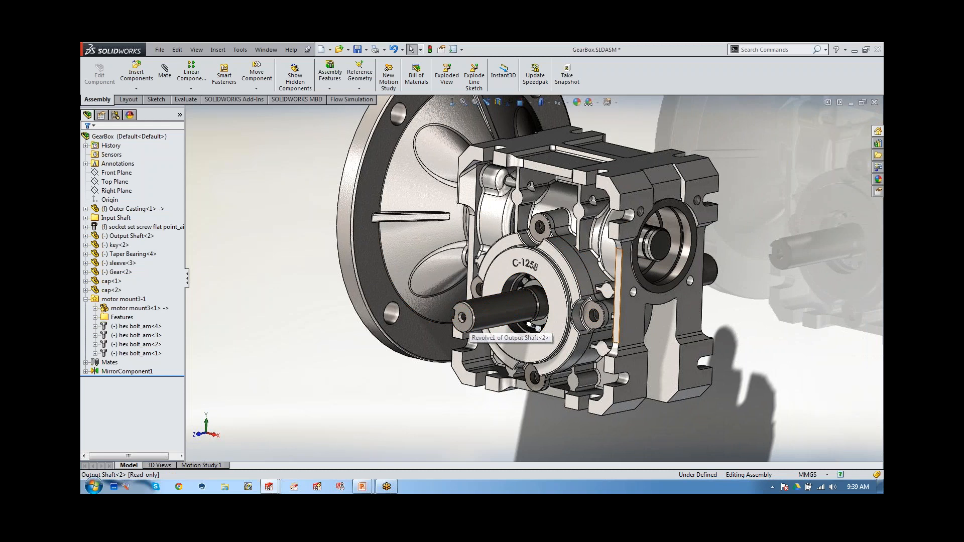
Add a coincident mate between the output shaft's end face and the cap's outer face, forcing it to solve despite the conflict.
click(469, 317)
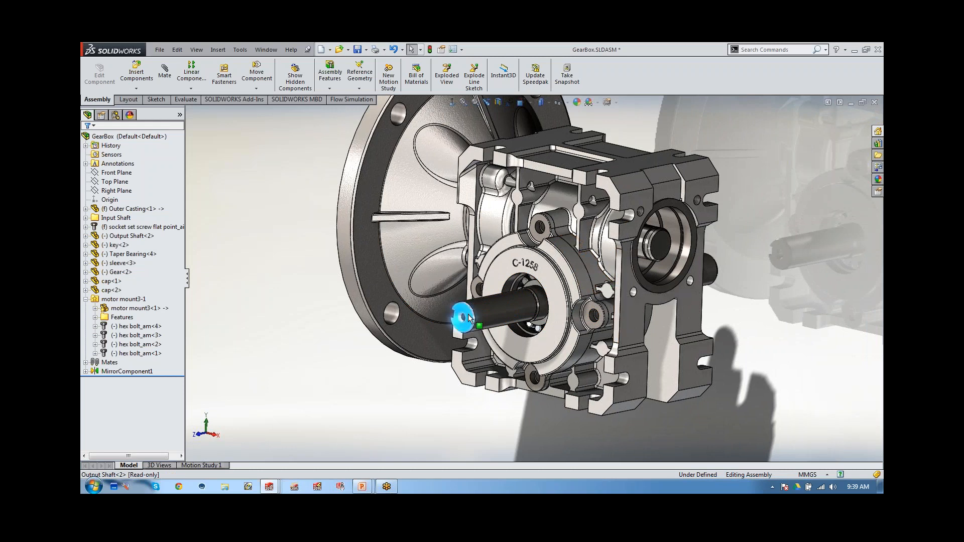
ctrl+click(535, 267)
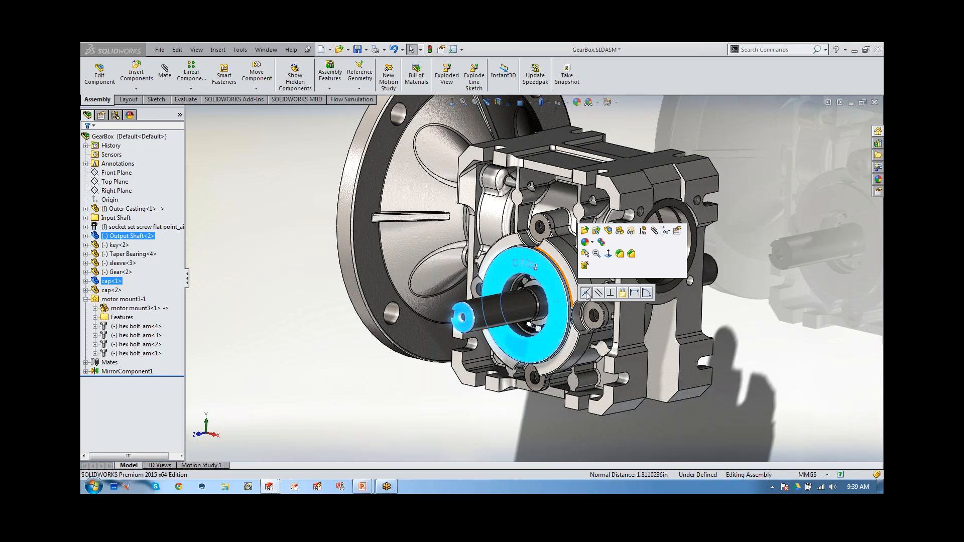
click(586, 293)
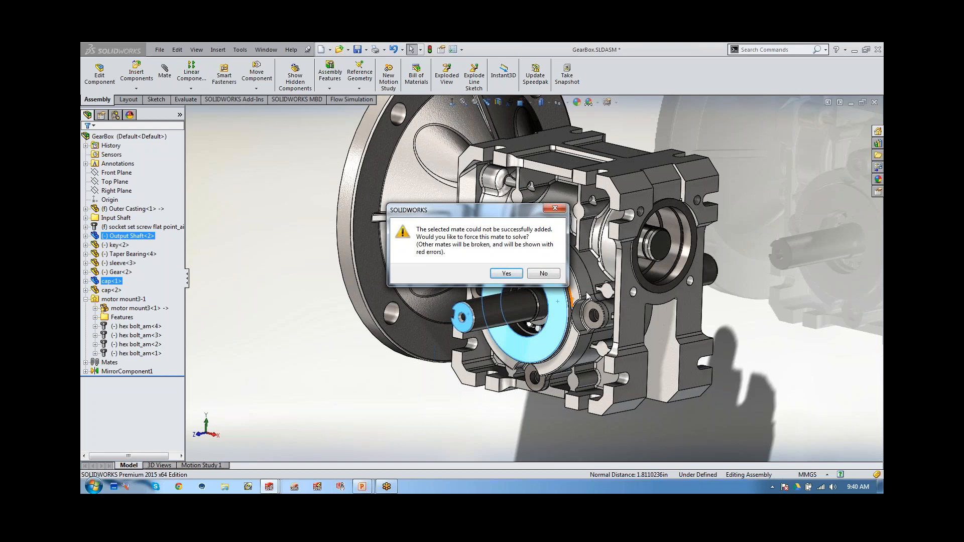
click(507, 274)
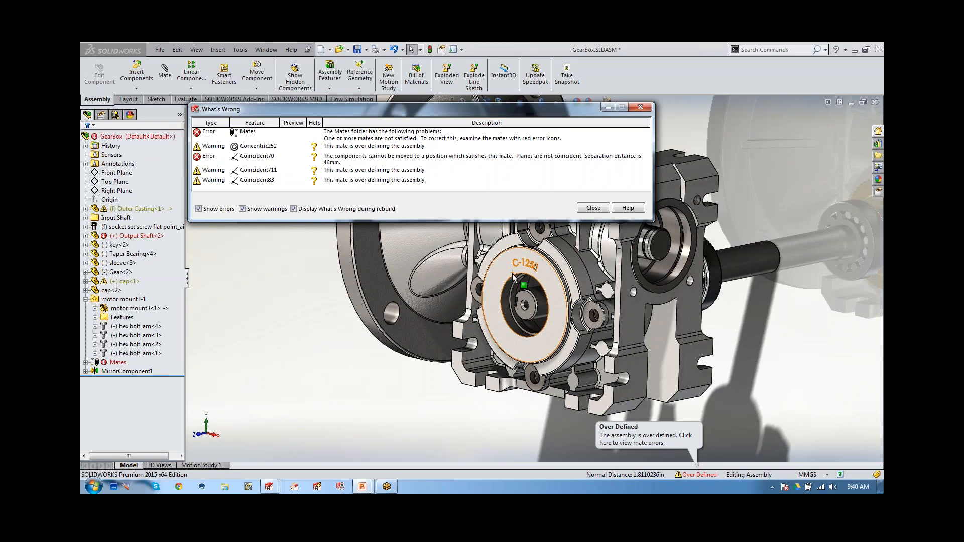
Examine the entities of the Coincident83 and Coincident70 mates in the mates list and close the error report.
click(85, 362)
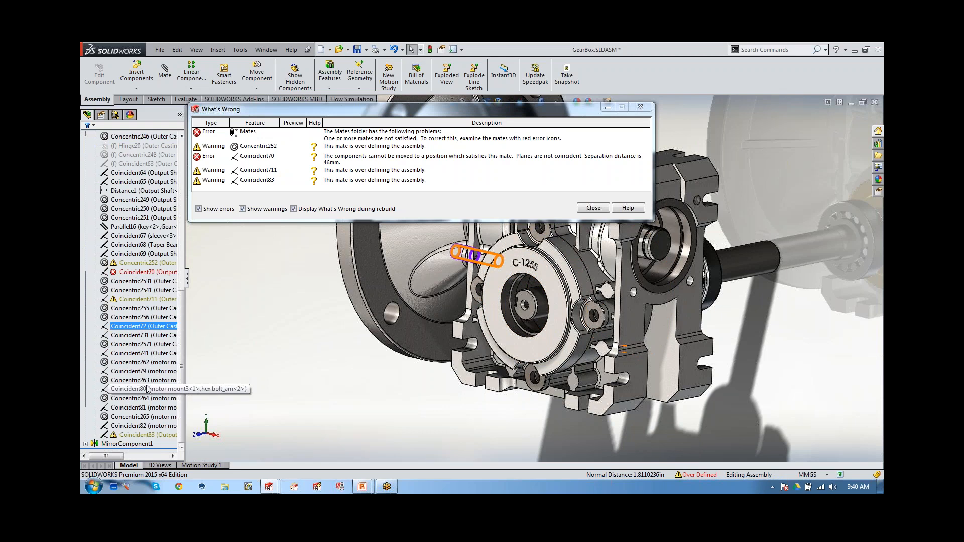
click(142, 435)
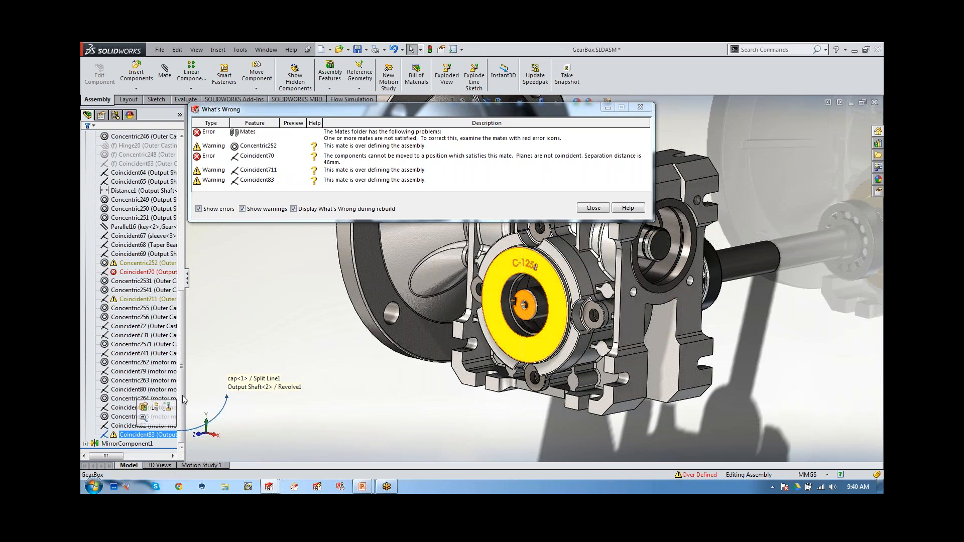
ctrl+click(144, 326)
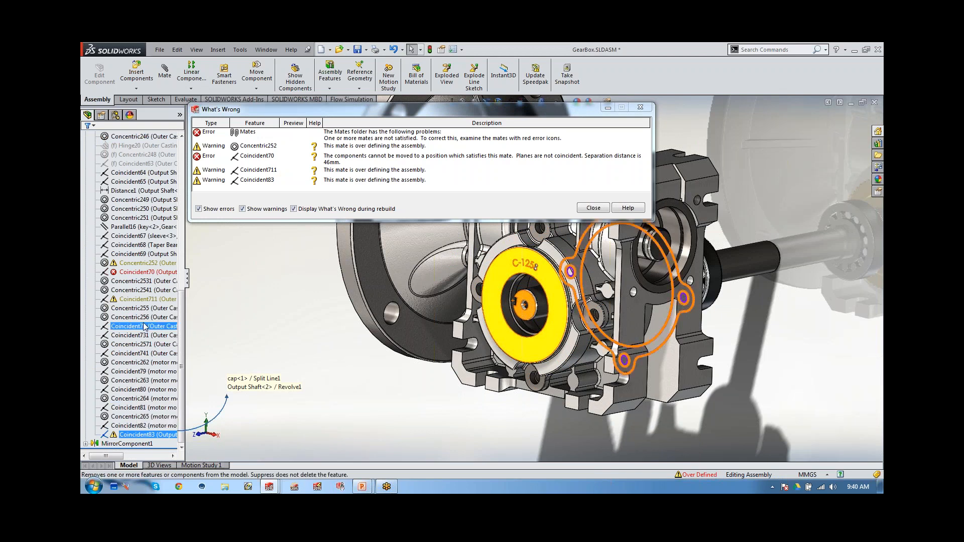
click(139, 273)
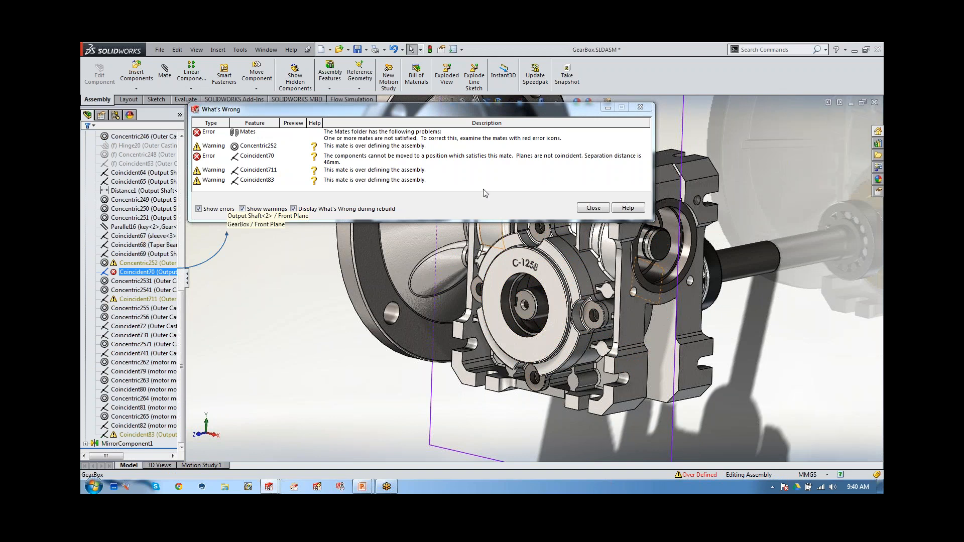
click(586, 209)
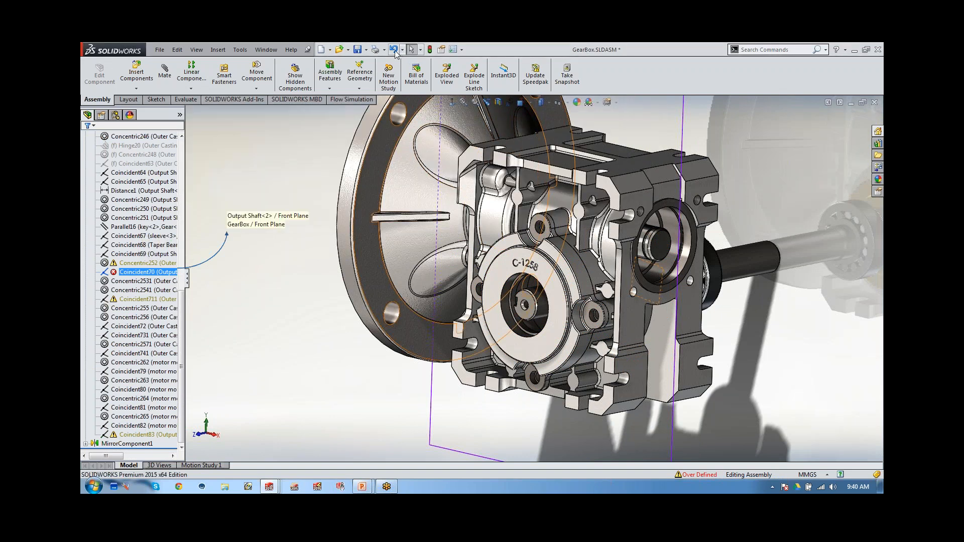
Undo the conflicting coincident mate, and mate the output shaft's protruding end face coincident to the C-1258 cap's outer face instead.
click(393, 49)
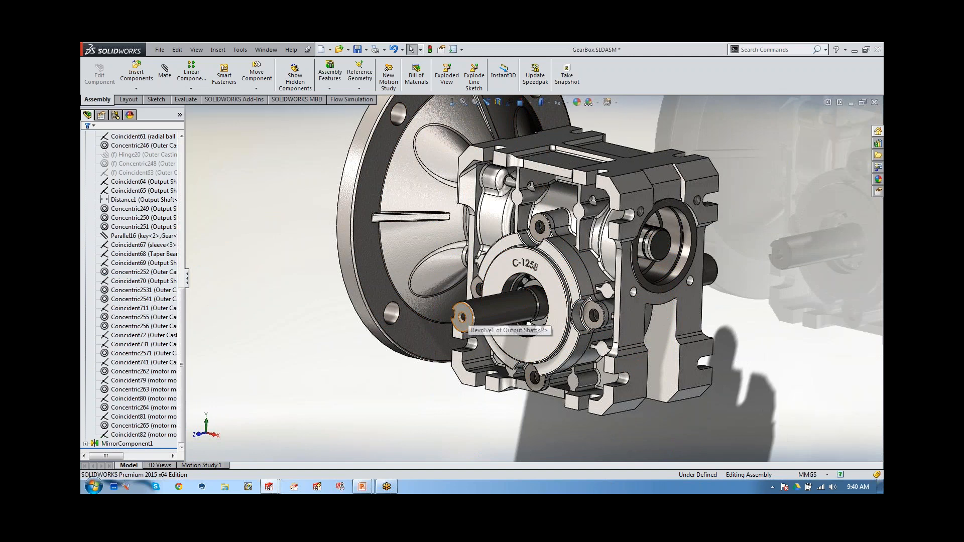
click(463, 316)
ctrl+click(558, 293)
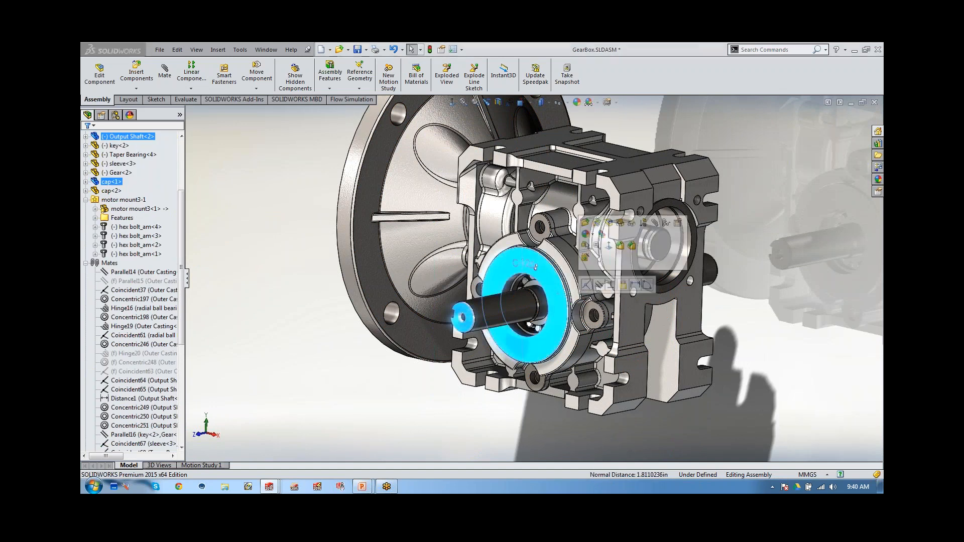
click(586, 285)
click(544, 274)
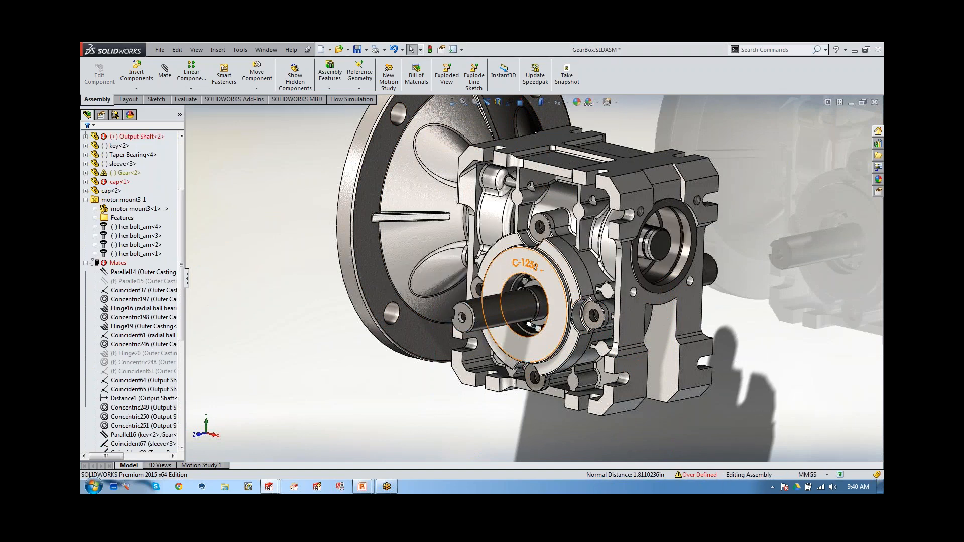
Examine the flagged mates in the mates list and the entities referenced by the Coincident84 mate.
scroll(146, 312, down, 8)
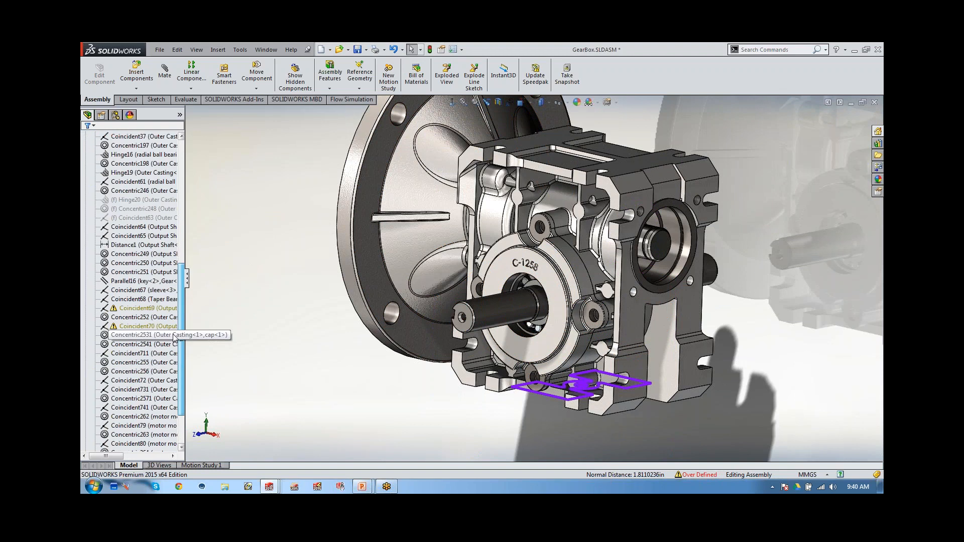
click(142, 380)
click(143, 434)
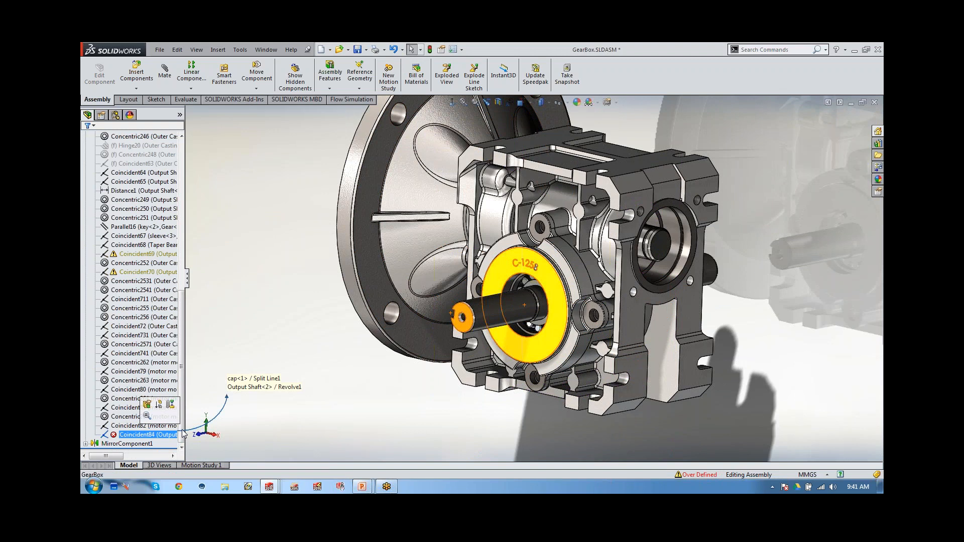
click(231, 334)
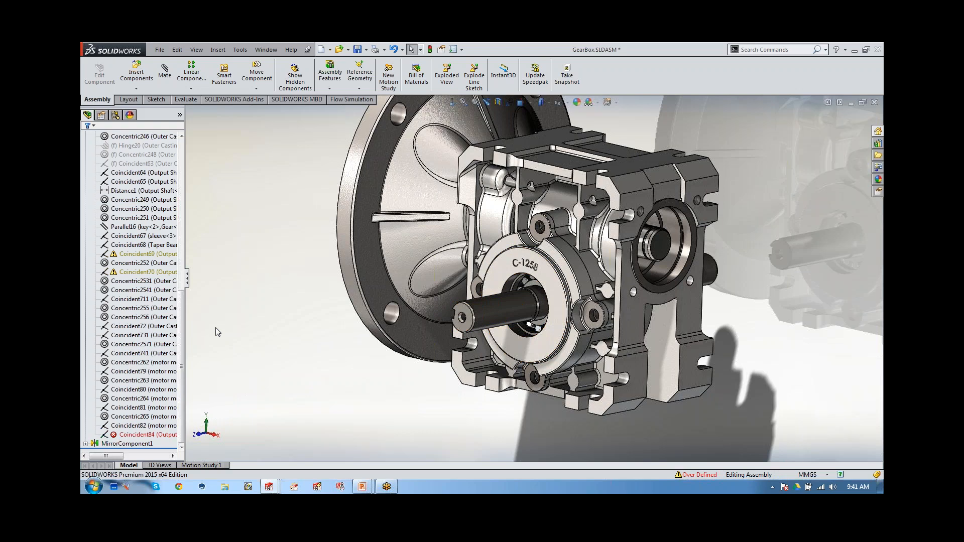
Run the MateXpert diagnosis on the assembly's mates.
scroll(172, 231, up, 6)
scroll(172, 231, up, 3)
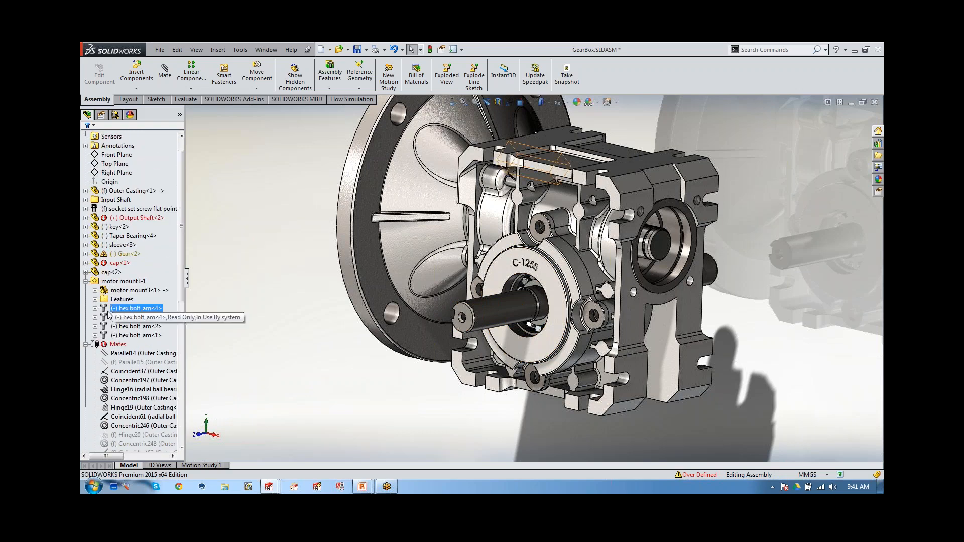
click(86, 345)
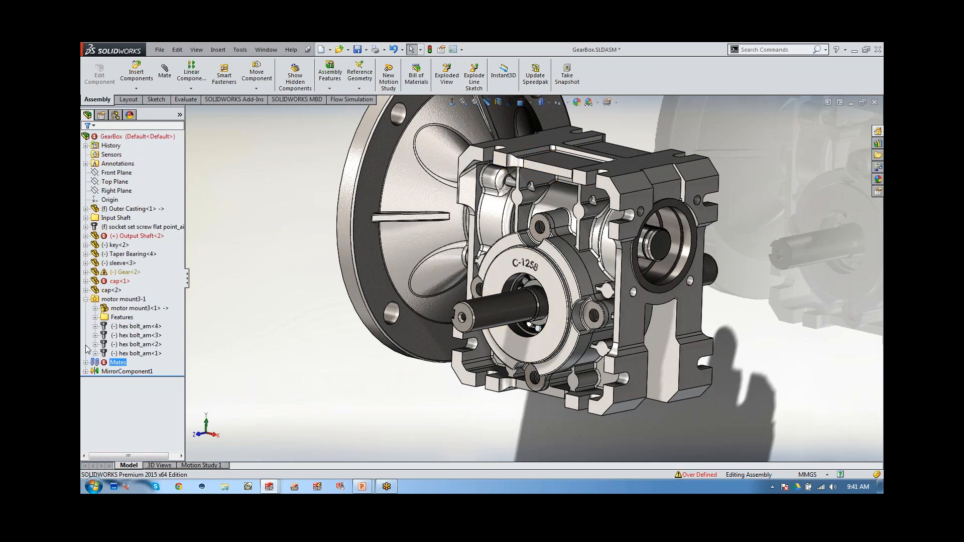
right_click(119, 365)
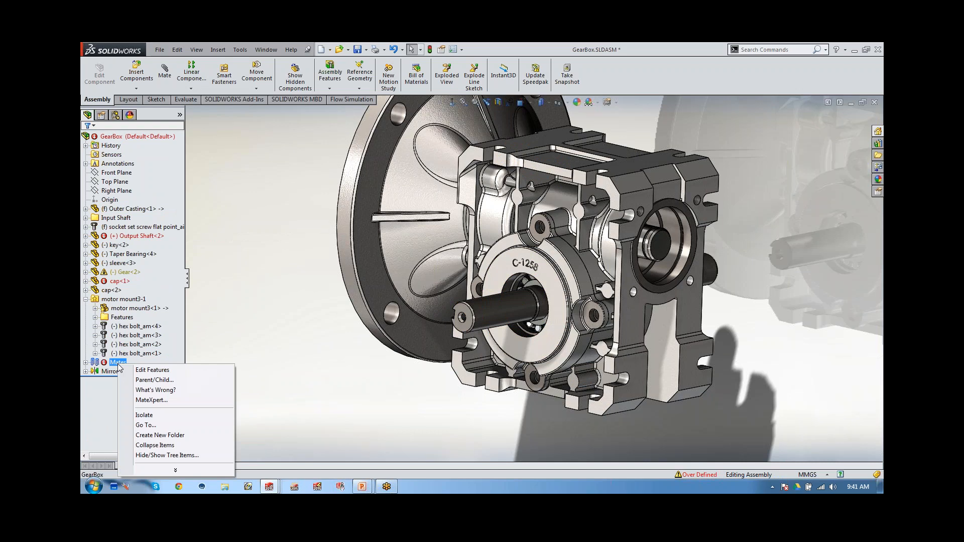
click(147, 400)
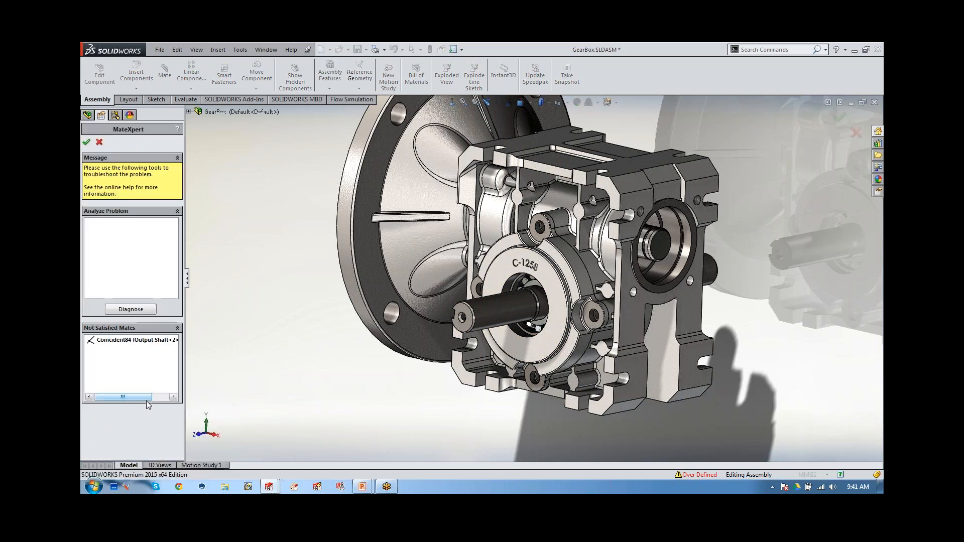
click(131, 310)
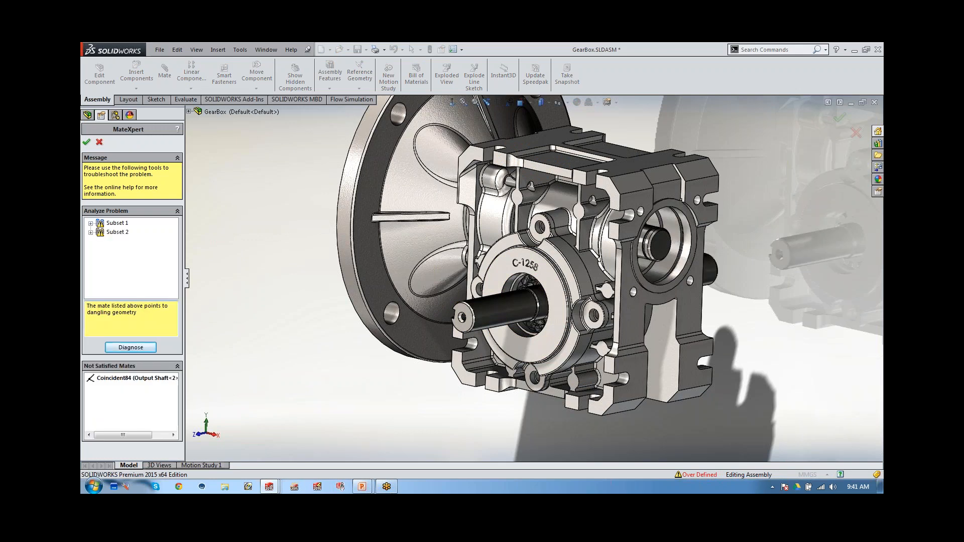
Examine the mates in Subset 2 of the diagnosis, highlight the Coincident84 entities, and cancel MateXpert.
click(90, 231)
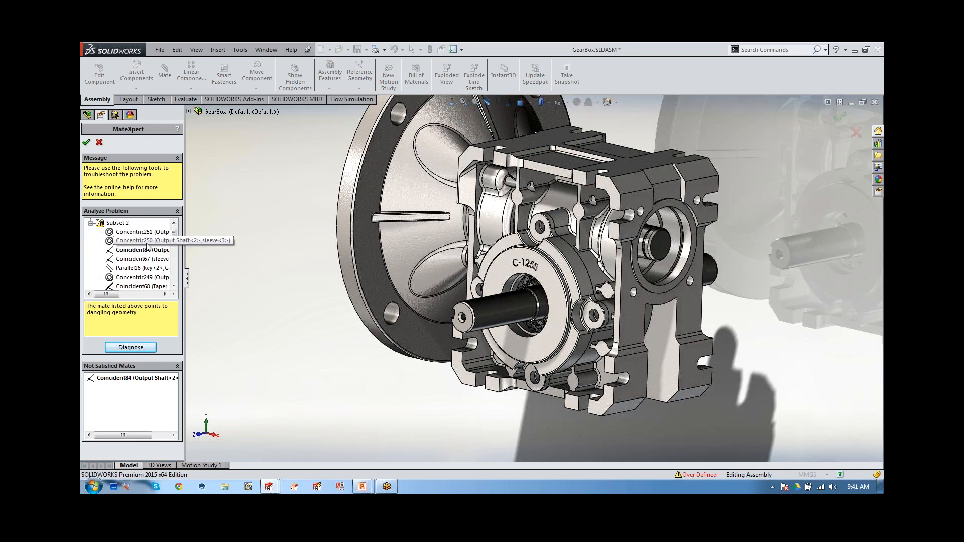
scroll(173, 275, down, 5)
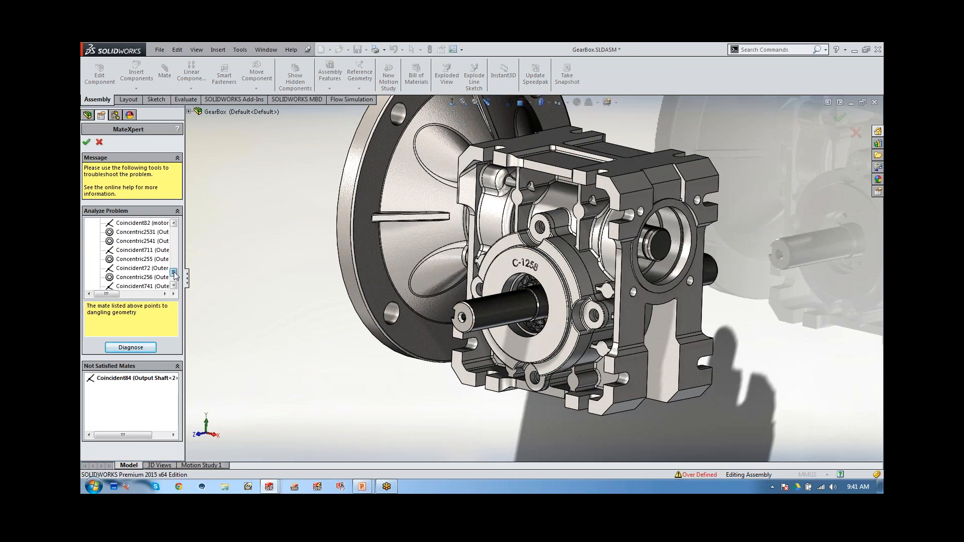
scroll(174, 275, up, 5)
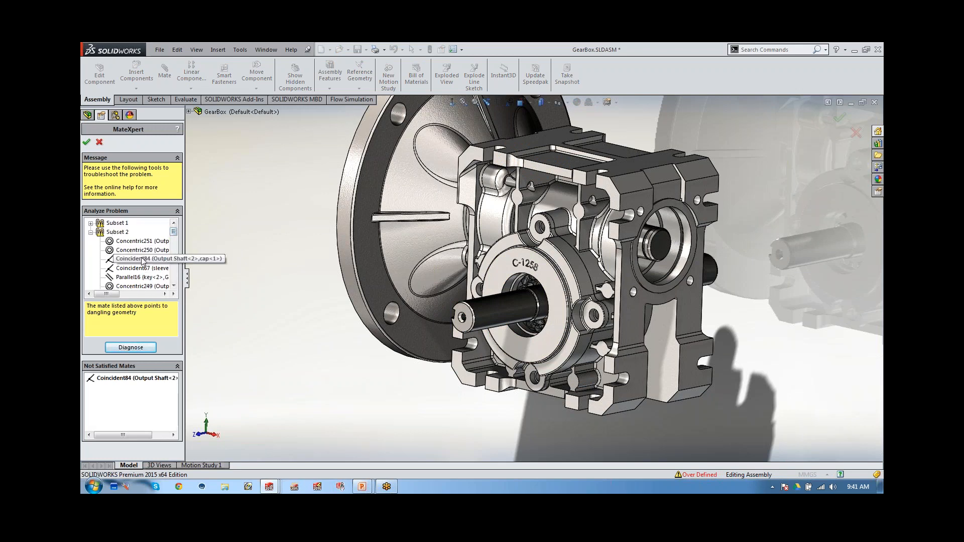
click(142, 260)
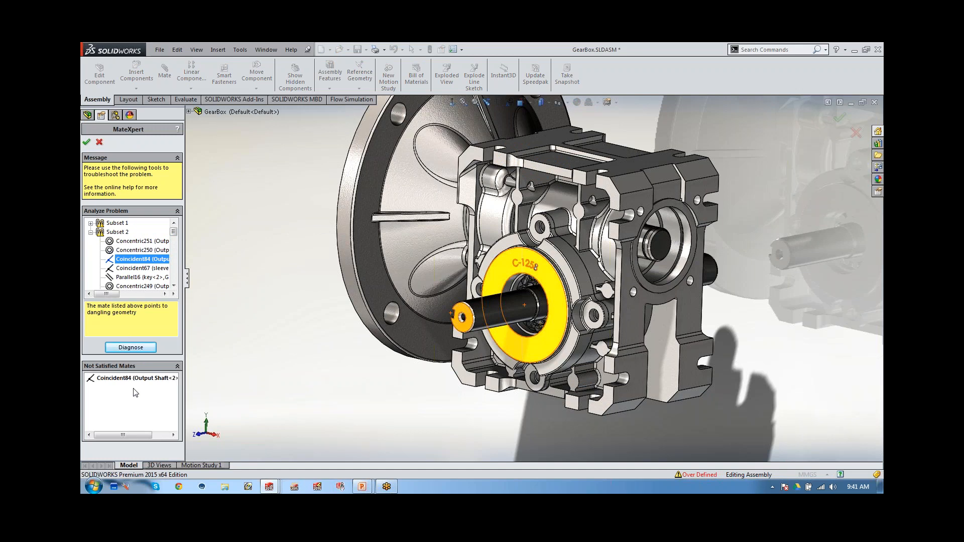
click(100, 143)
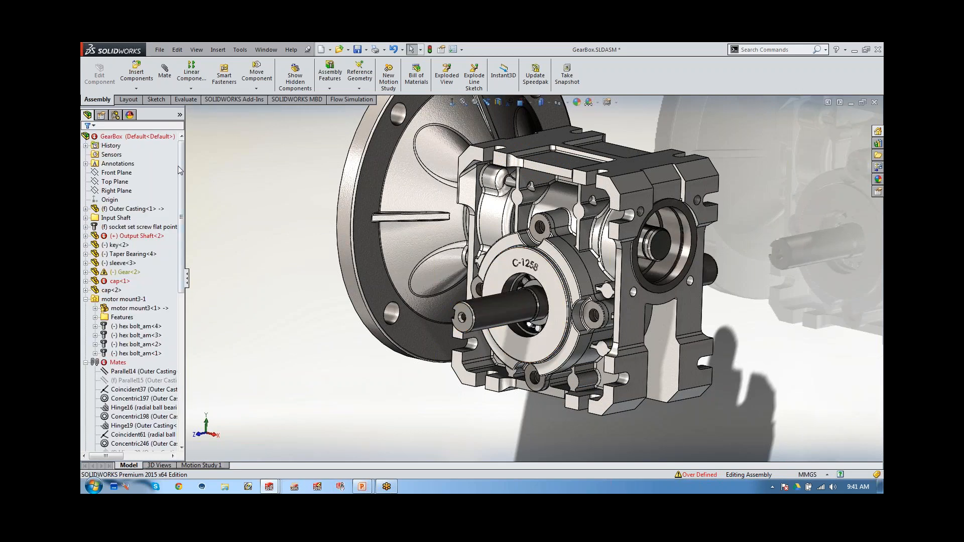
Set the assembly's tree display to View Mates and Dependencies and examine the mates under the output shaft.
click(162, 137)
right_click(161, 136)
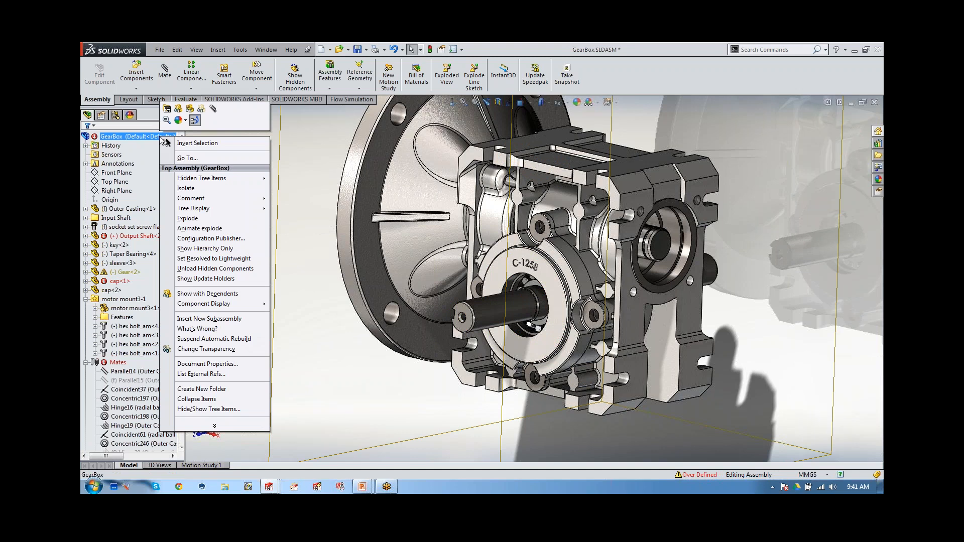
mouse_move(237, 211)
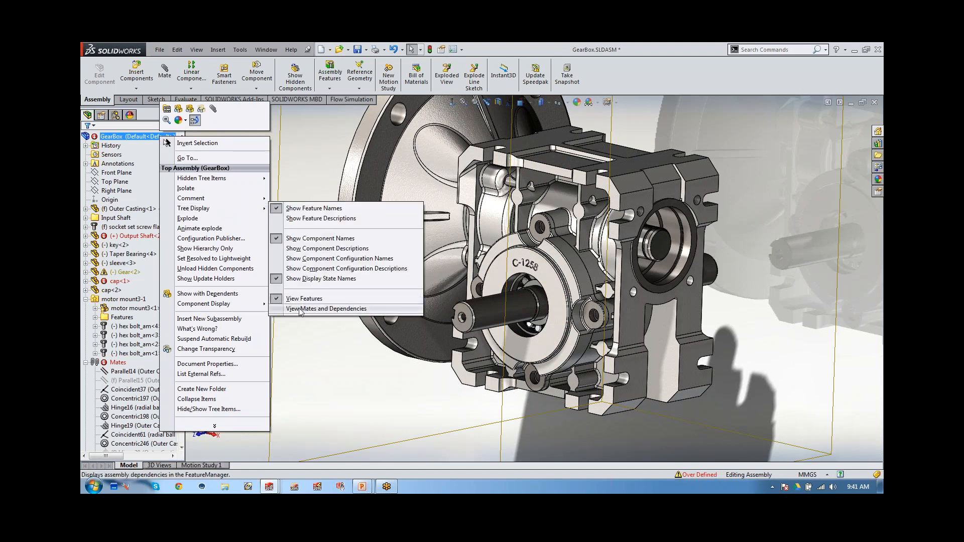
click(327, 308)
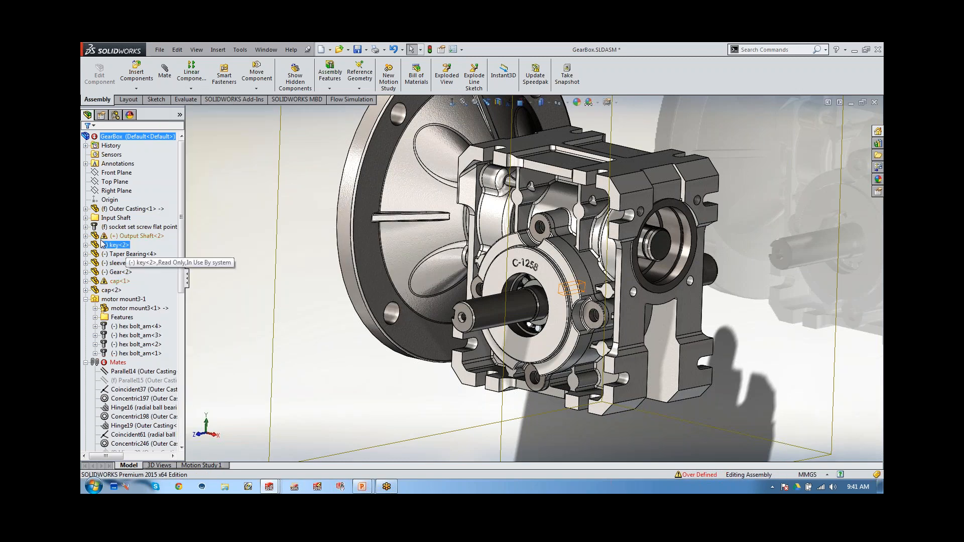
click(86, 236)
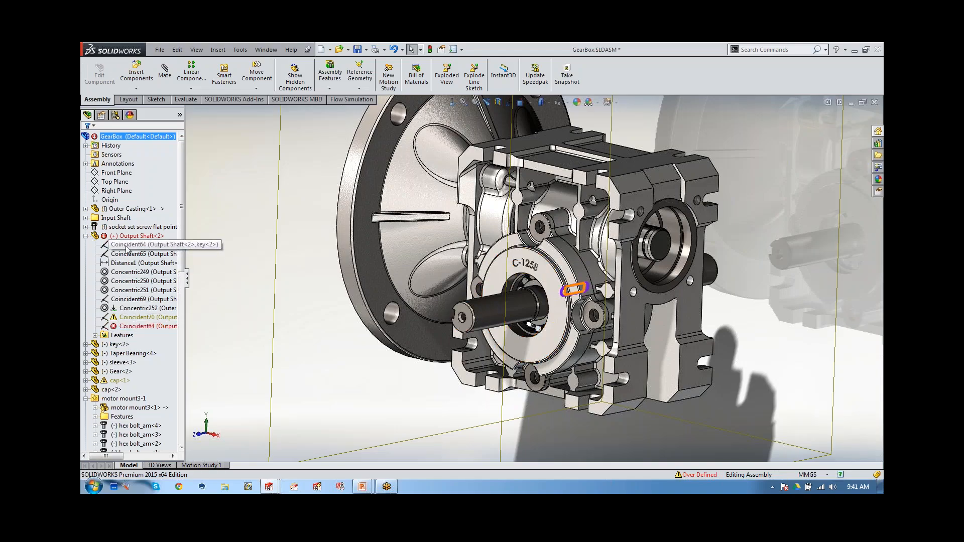
mouse_move(126, 248)
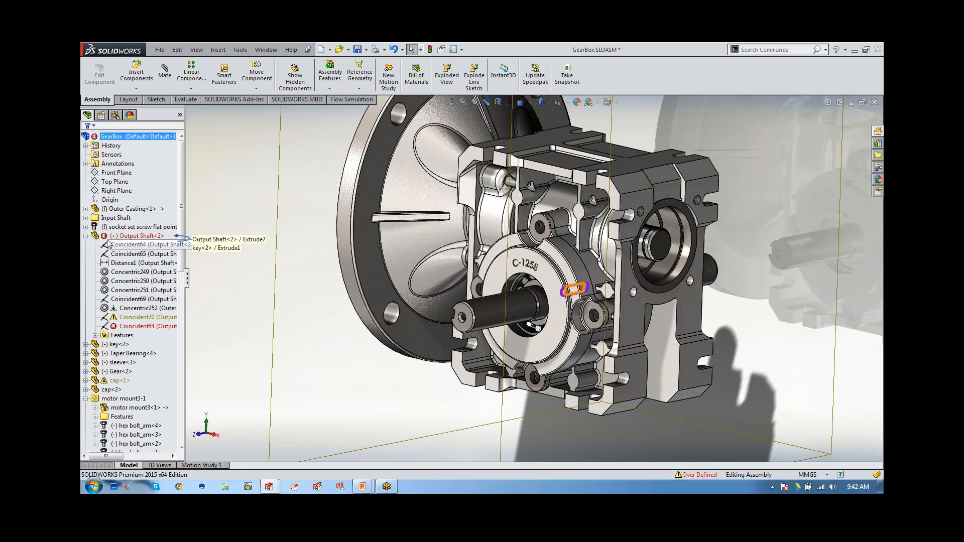
click(85, 235)
Restore the tree display to View Features and collapse the motor mount3-1 and Mates folders.
right_click(133, 140)
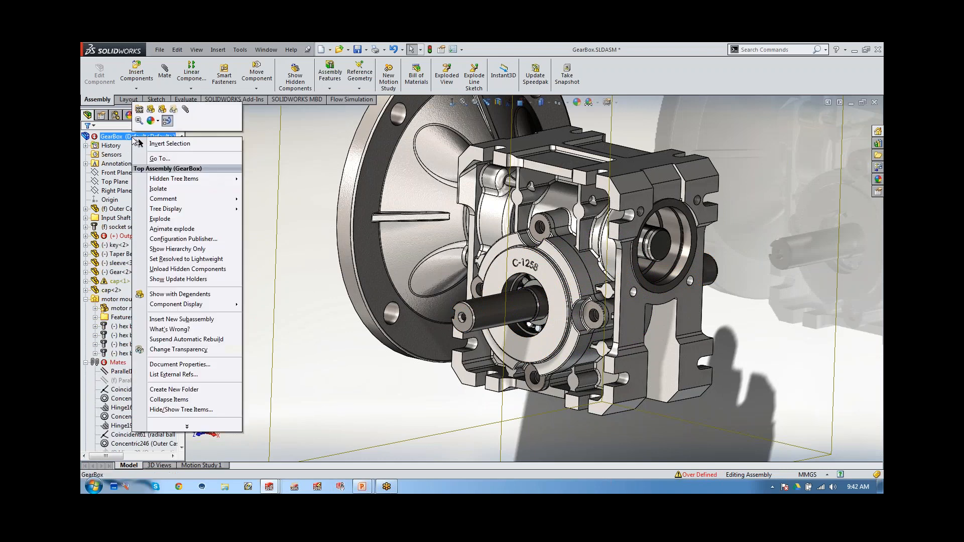
mouse_move(194, 212)
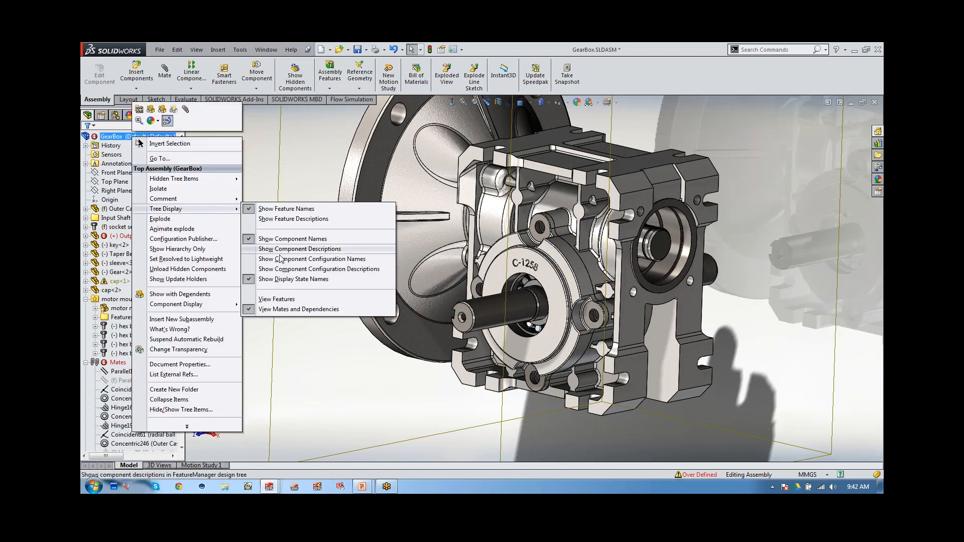
click(279, 299)
click(85, 298)
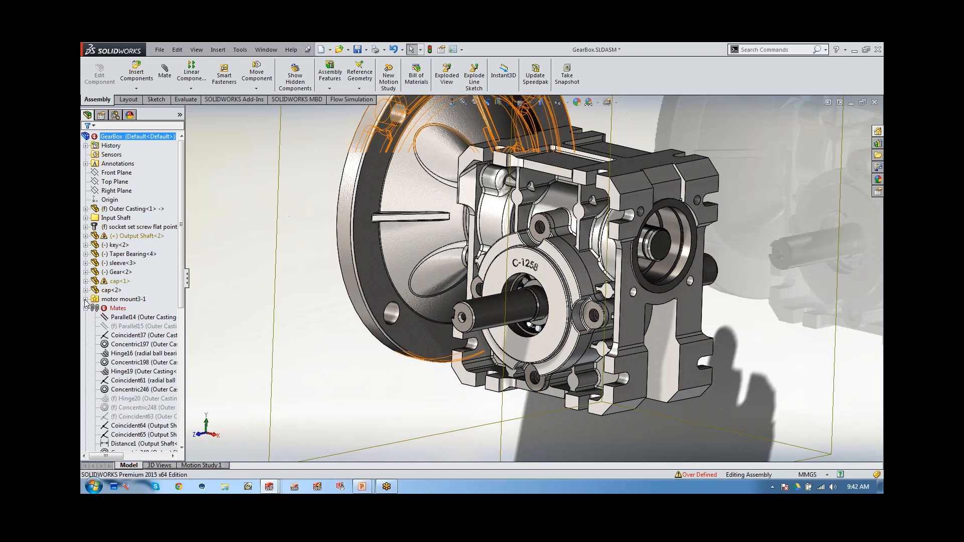
click(85, 308)
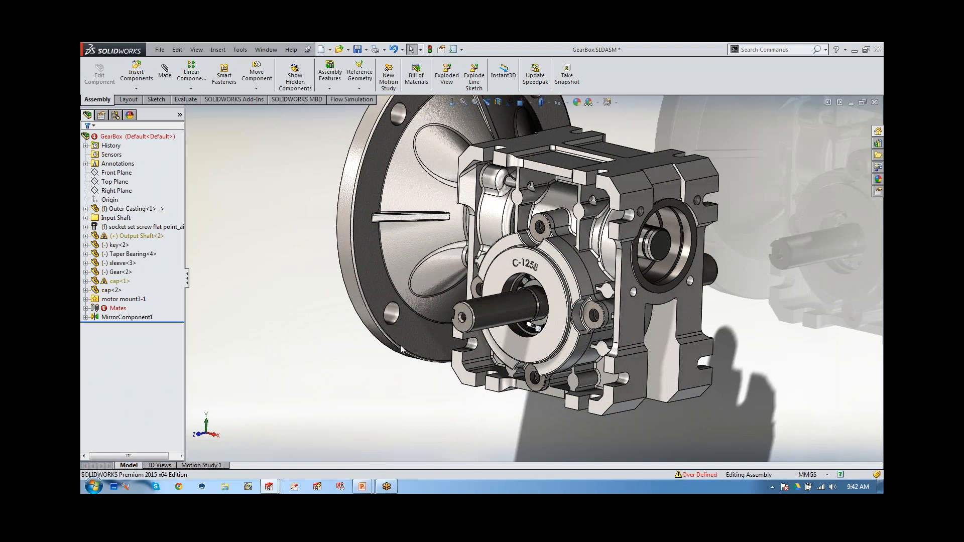
View the mates of the motor mount, highlighting the entities of Coincident741 and Concentric2571, and close the mate list.
click(405, 256)
right_click(405, 255)
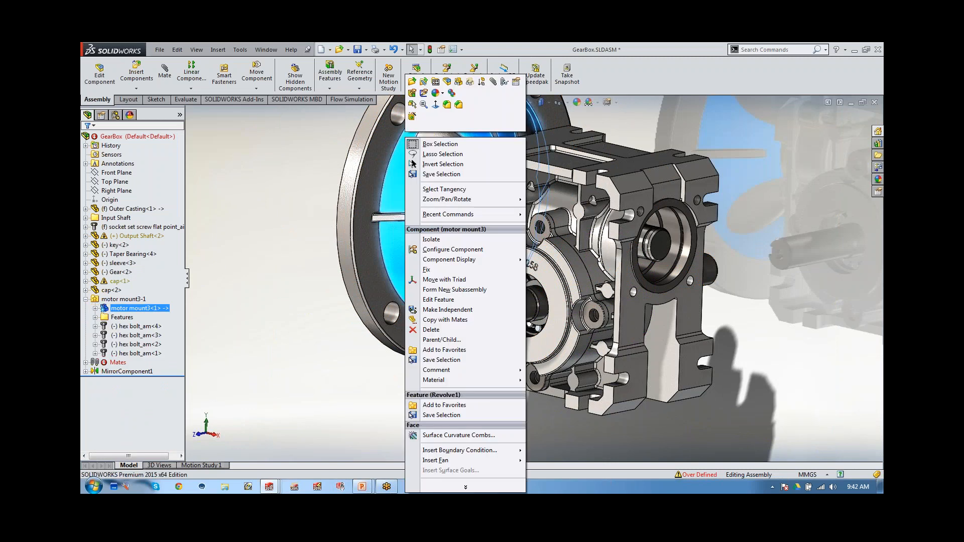
click(504, 82)
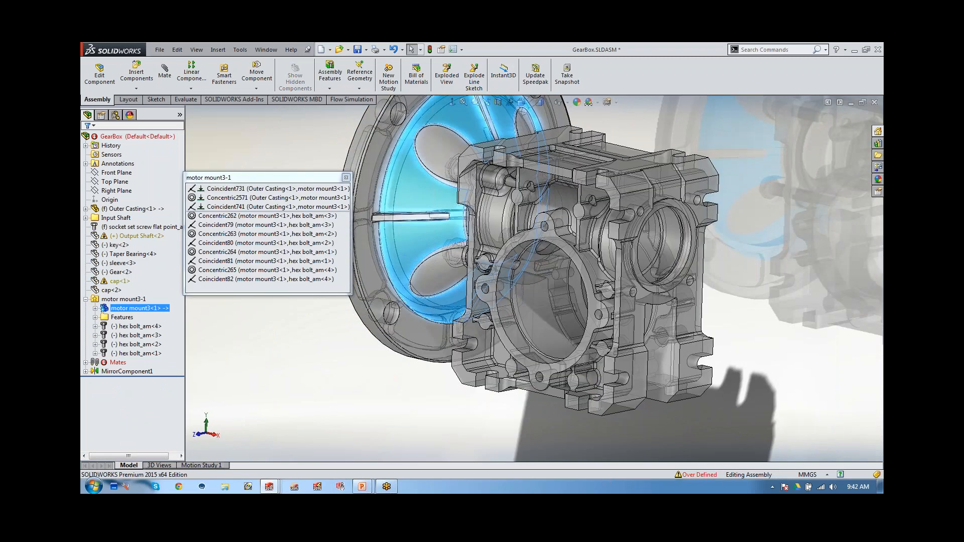
click(248, 206)
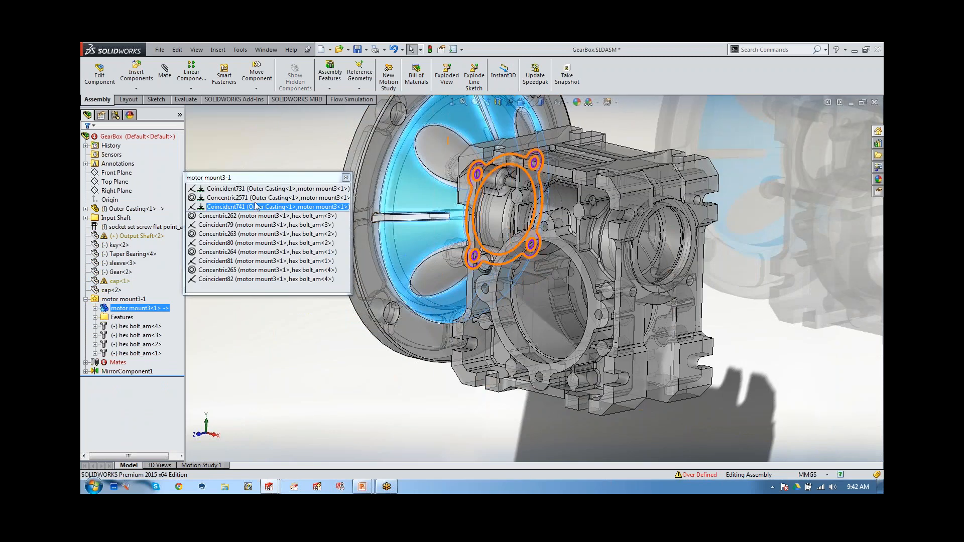
click(249, 197)
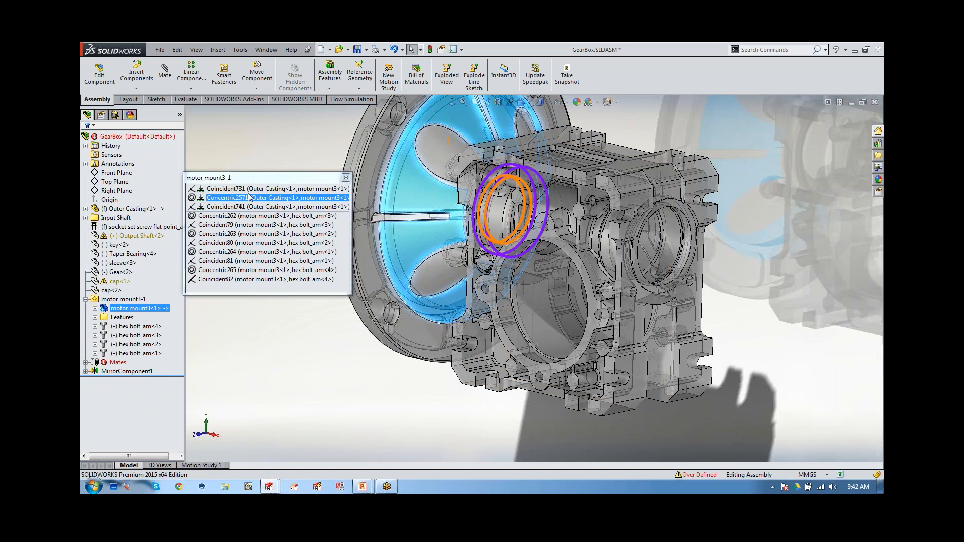
click(346, 178)
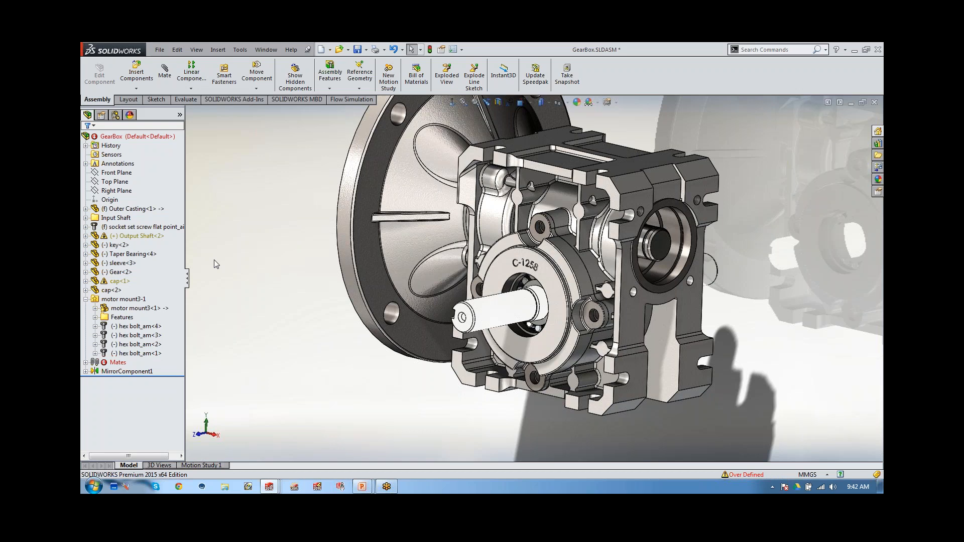
click(85, 299)
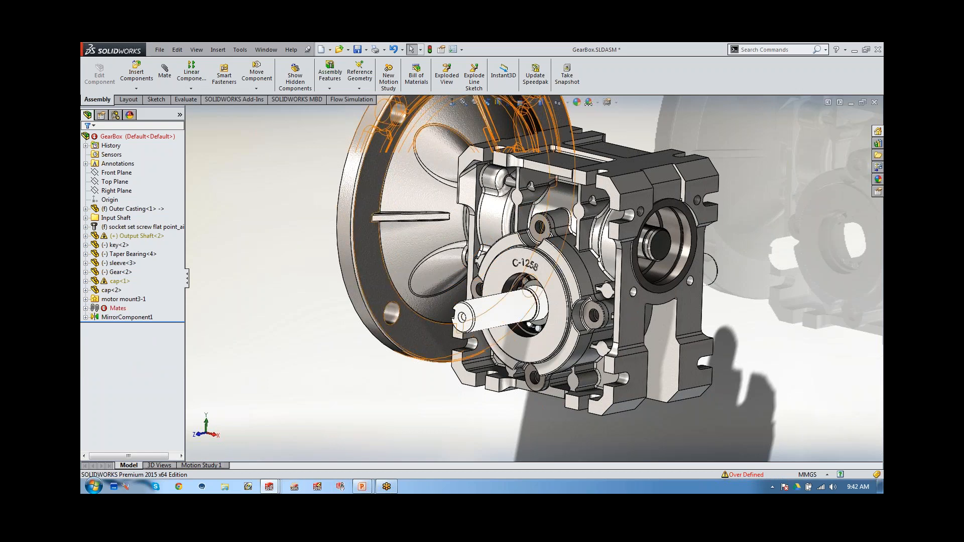
Close all open documents and switch to the slide presentation.
click(266, 50)
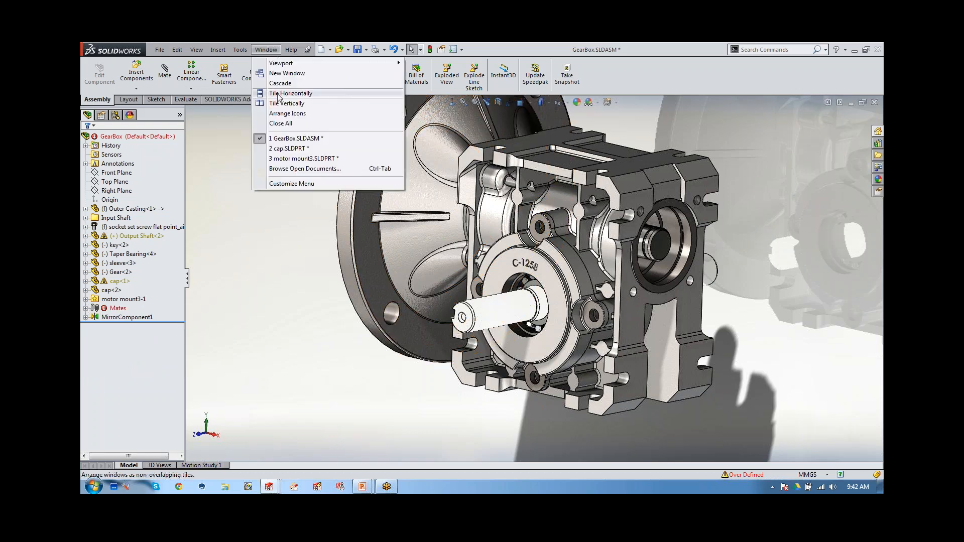
click(280, 124)
click(272, 196)
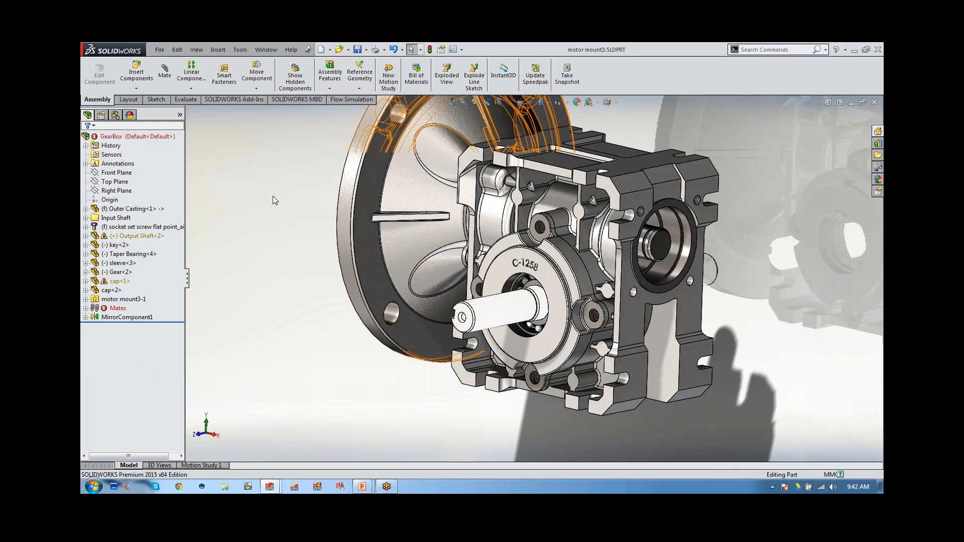
key(alt+Tab)
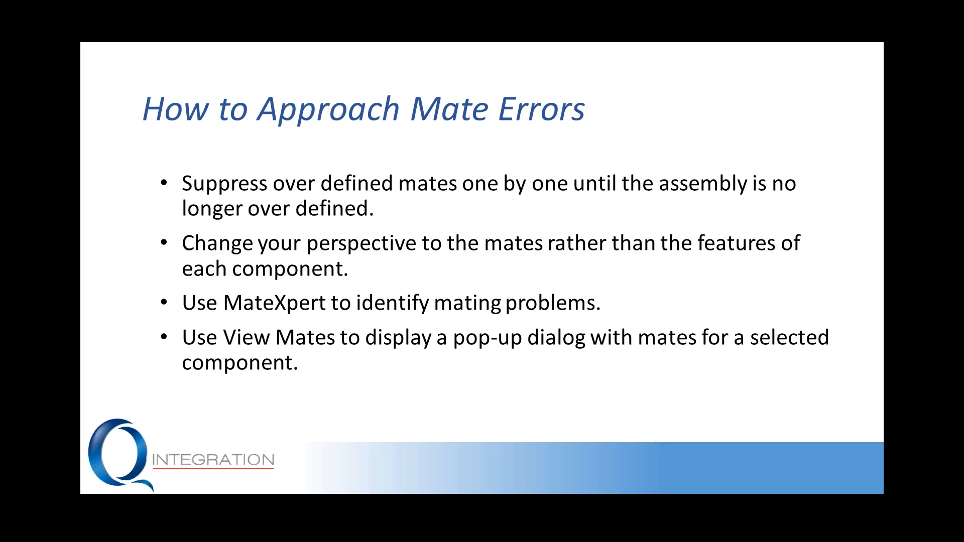
key(Right)
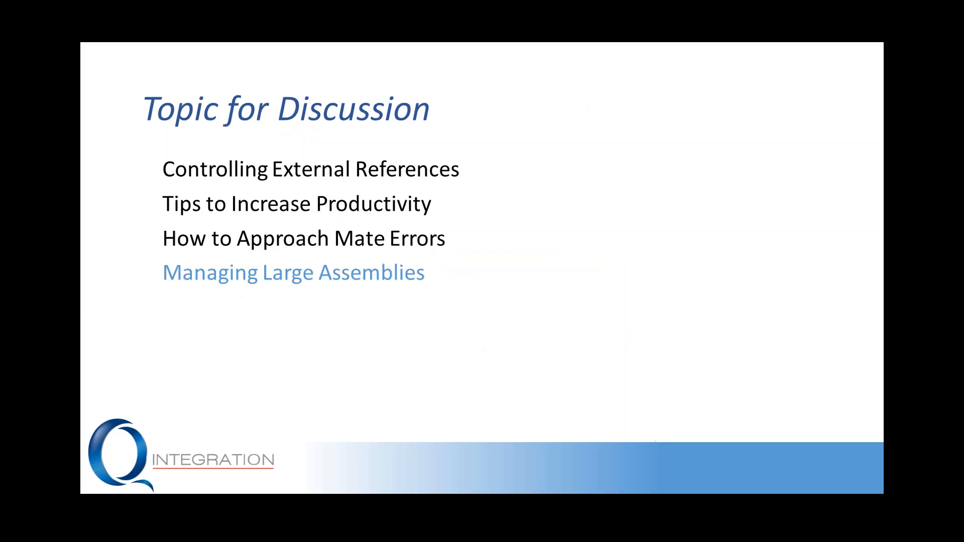
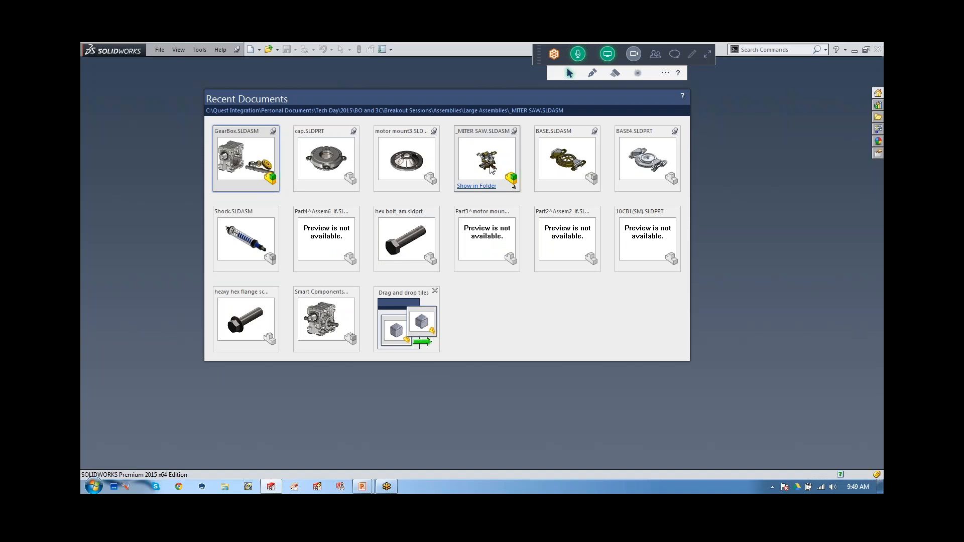
Expand the open options of _MITER SAW.SLDASM in the recent documents and review its mode, configuration and display state choices.
click(515, 188)
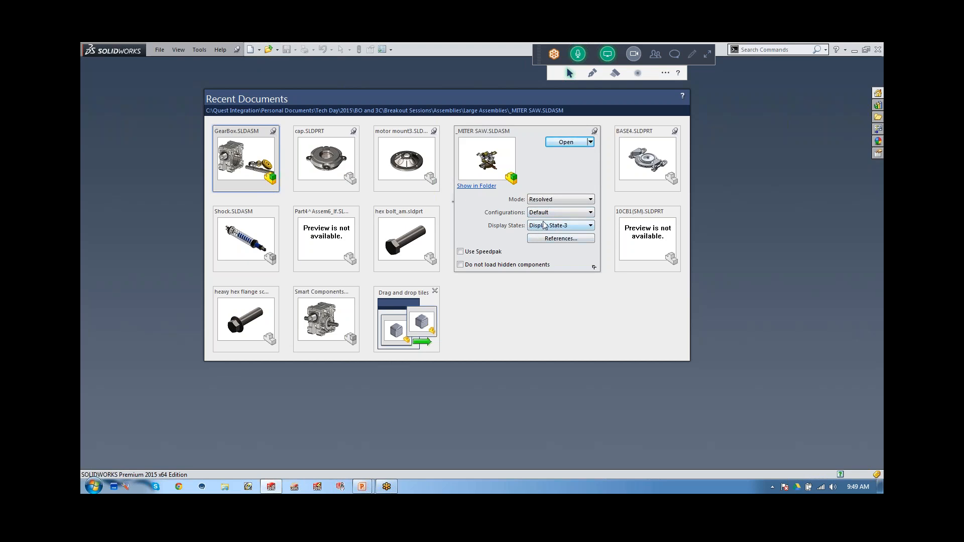
click(562, 201)
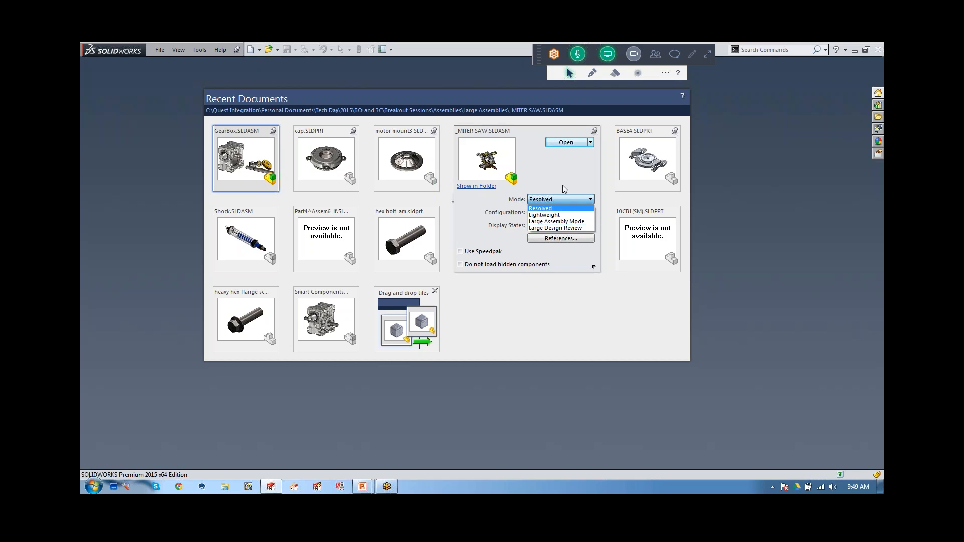
click(552, 209)
click(555, 213)
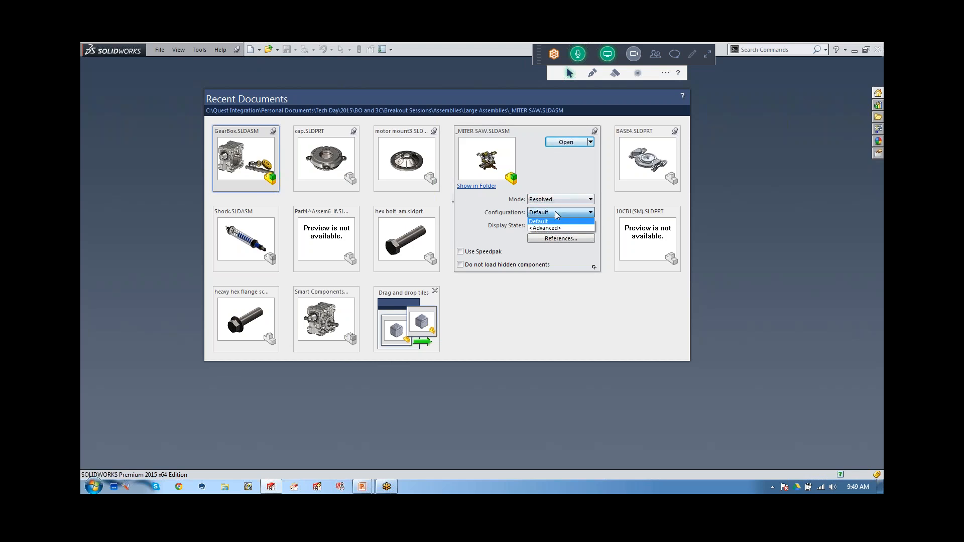
click(556, 213)
click(557, 226)
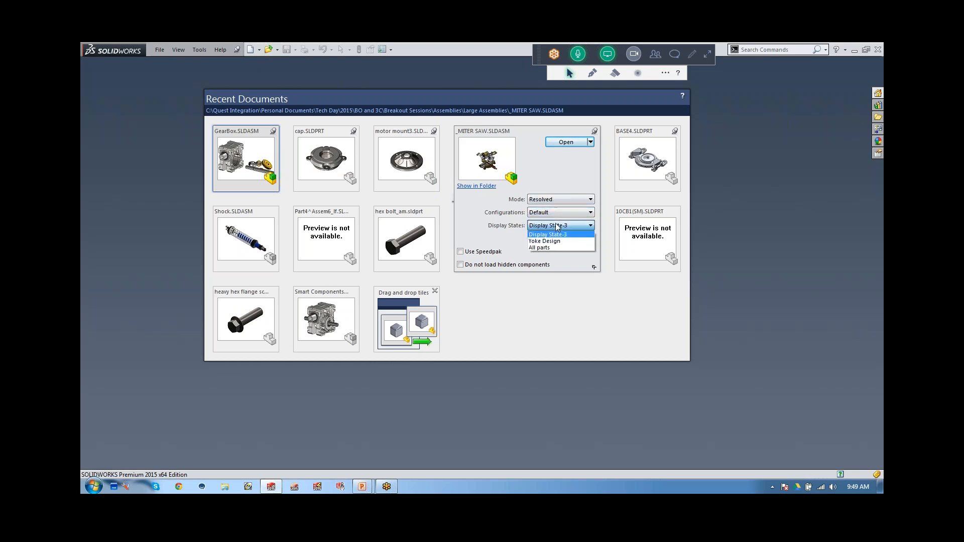
click(557, 227)
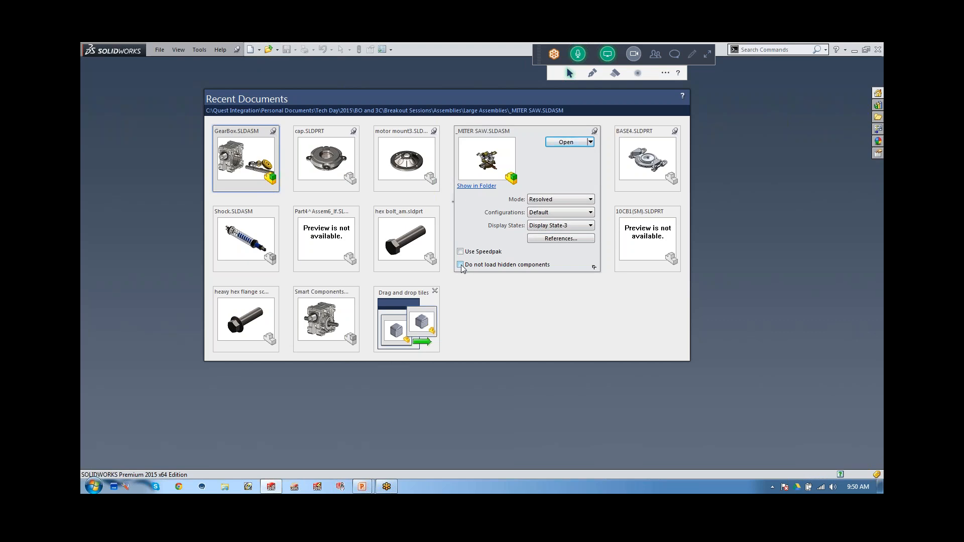
Open the _MITER SAW assembly in Resolved mode with the Default configuration and Display State-3, and inspect the model from different angles.
click(558, 199)
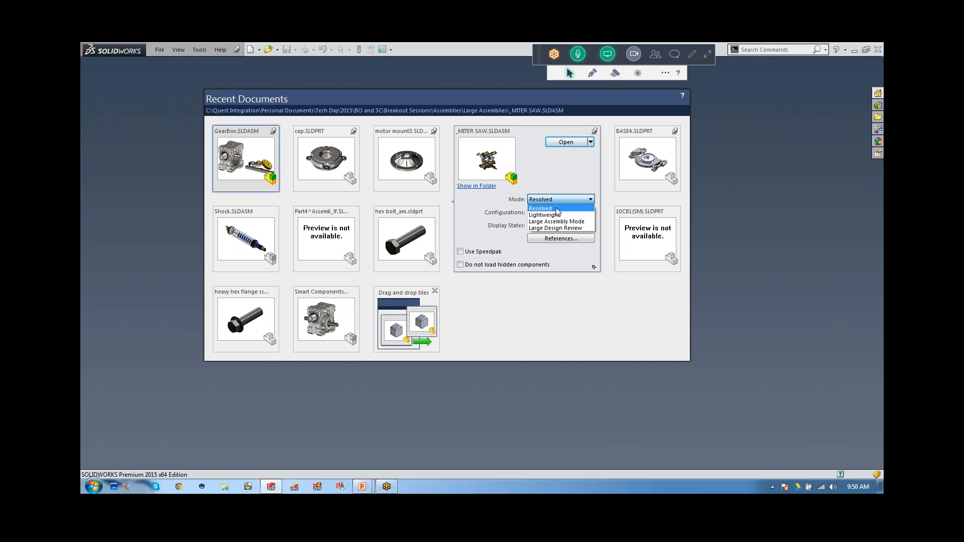
click(557, 208)
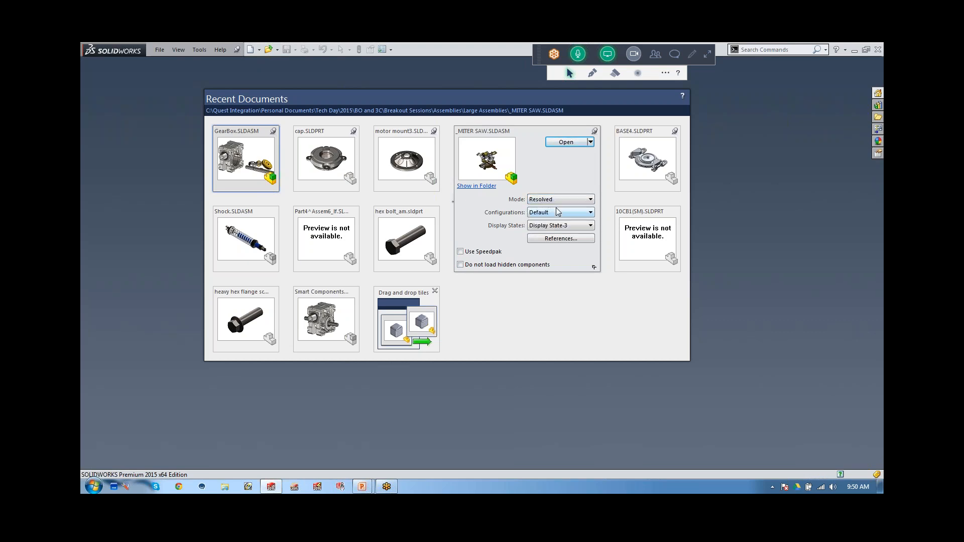
click(568, 143)
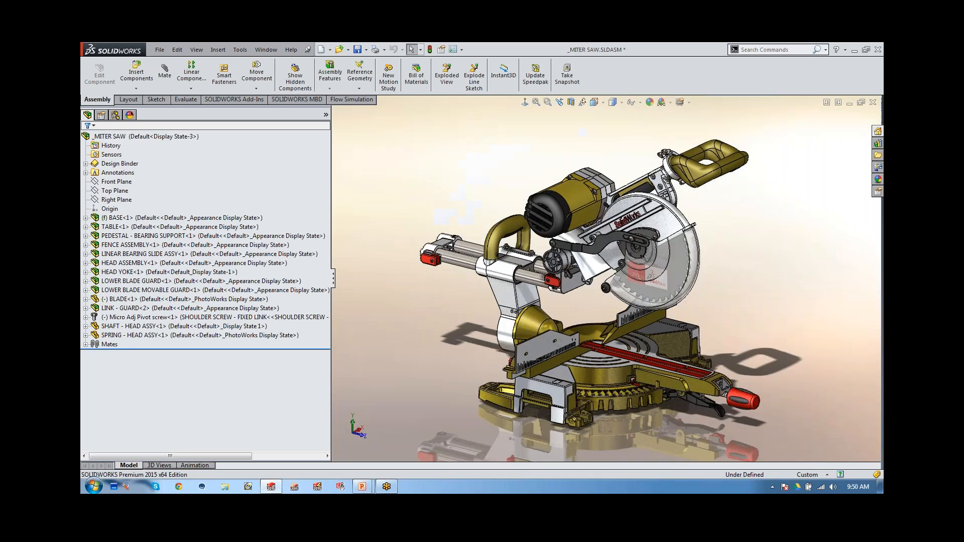
middle_drag(627, 281, 627, 306)
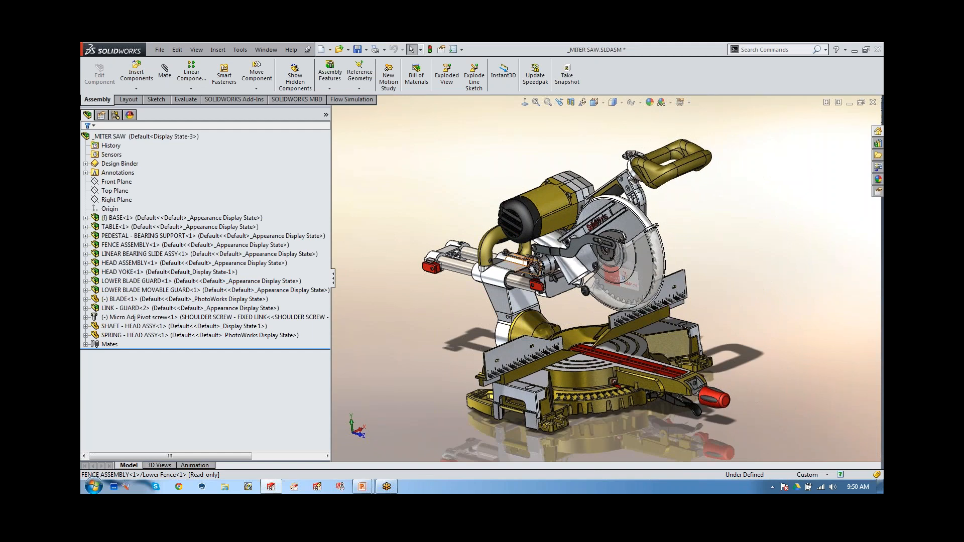
middle_drag(723, 254, 731, 250)
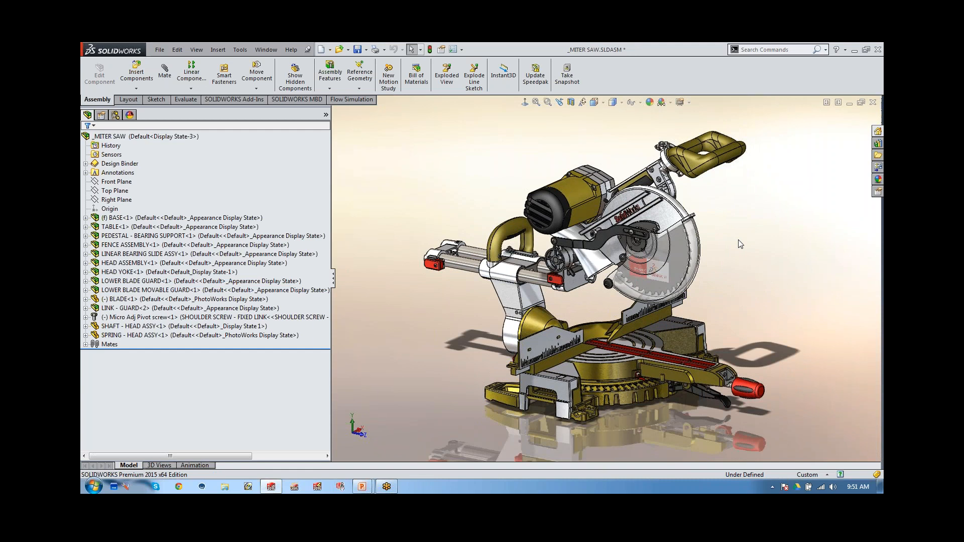
Close the resolved miter saw assembly without saving and bring up the recent documents.
click(873, 101)
click(300, 209)
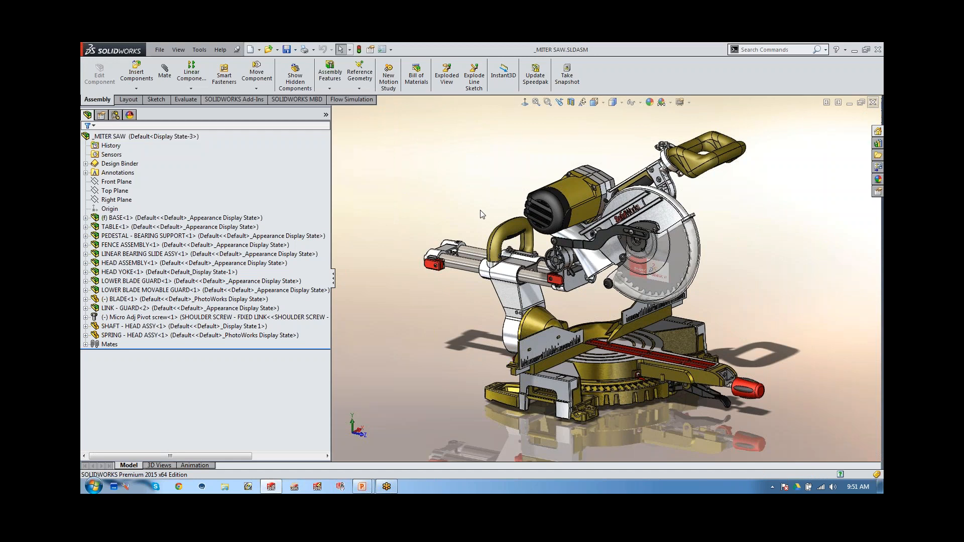
key(r)
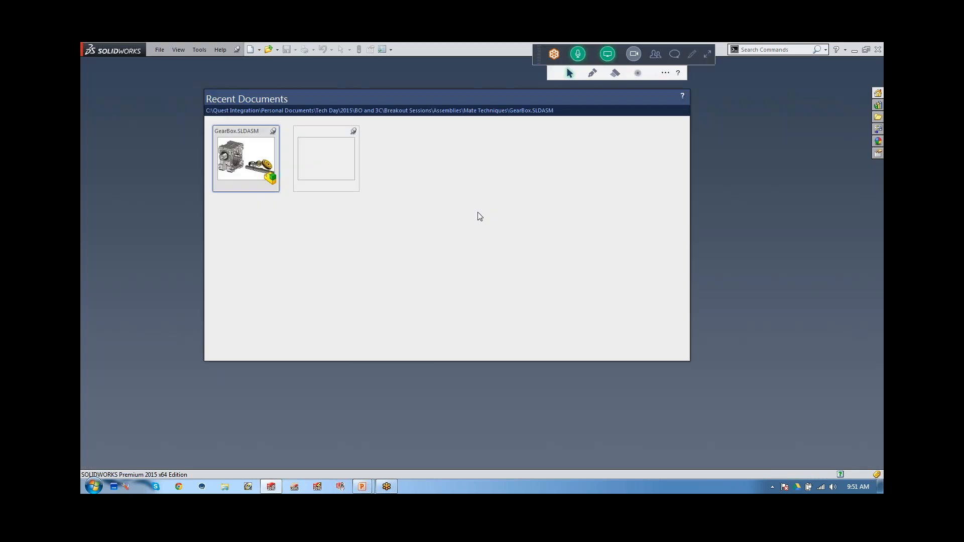
Open _MITER SAW.SLDASM from the recent documents in Large Assembly Mode and inspect the model from another angle.
click(514, 189)
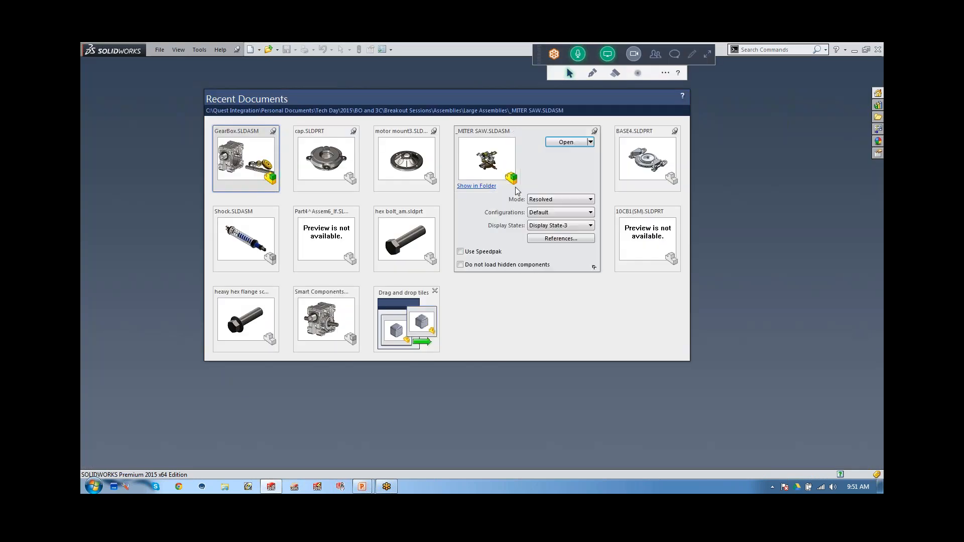
click(554, 198)
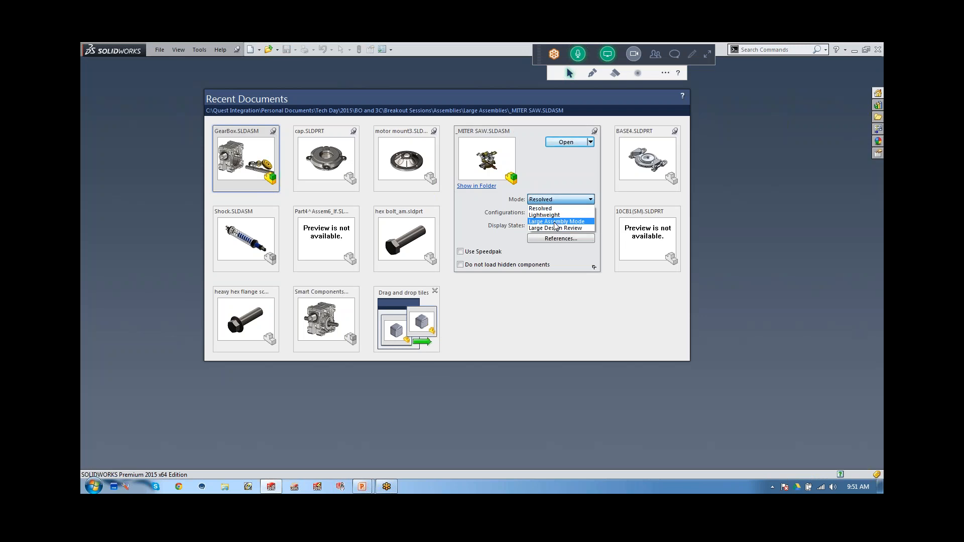
click(554, 223)
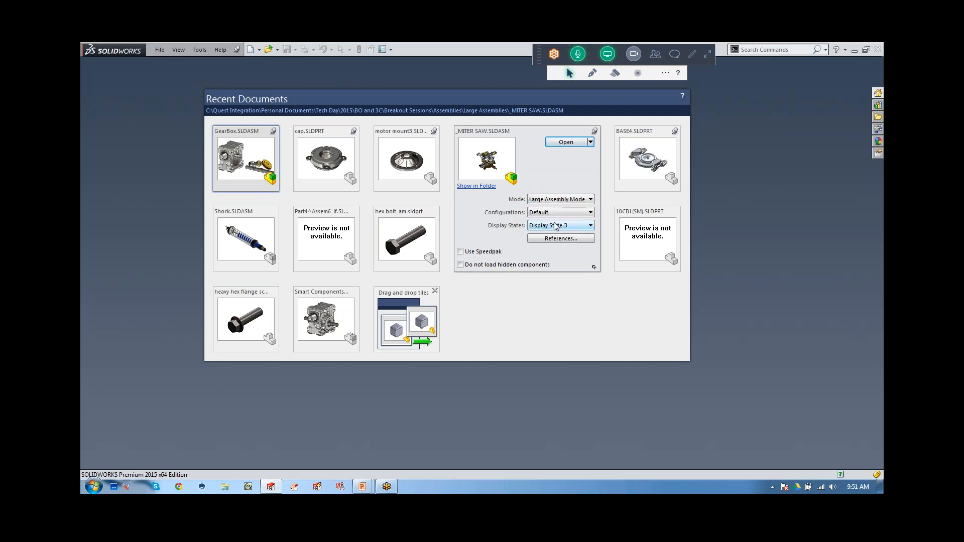
click(566, 143)
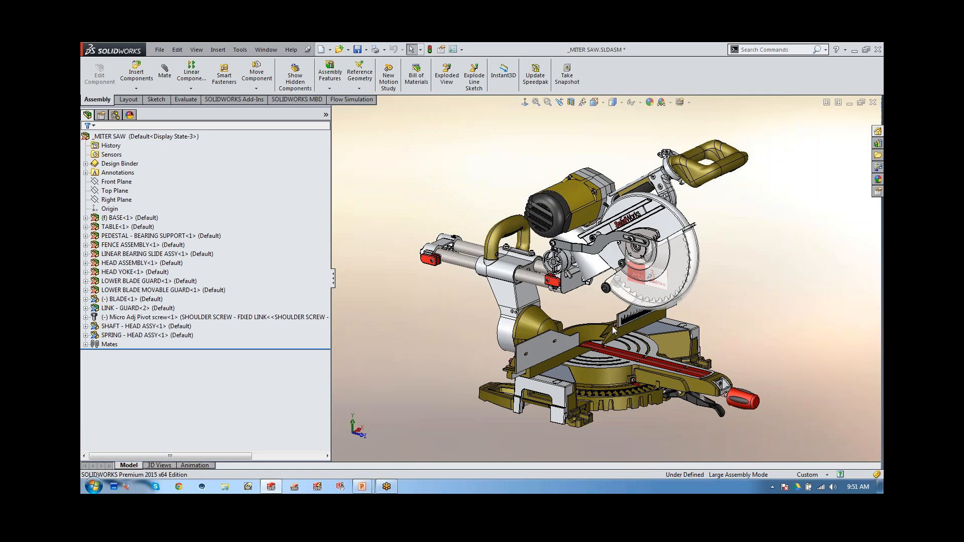
middle_drag(618, 331, 596, 331)
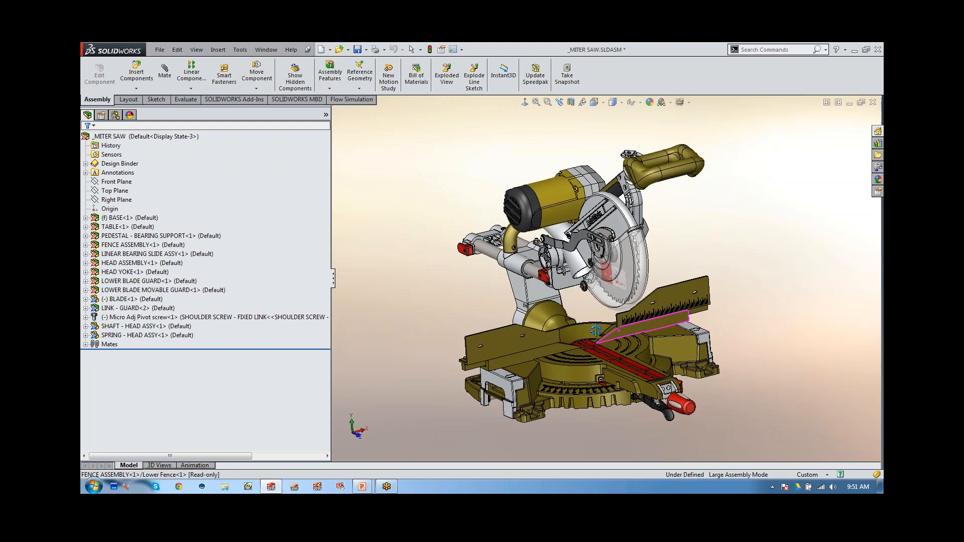
Examine the components of the LINK - GUARD subassembly and the contents of its LINK - GUARD part in the tree.
click(85, 309)
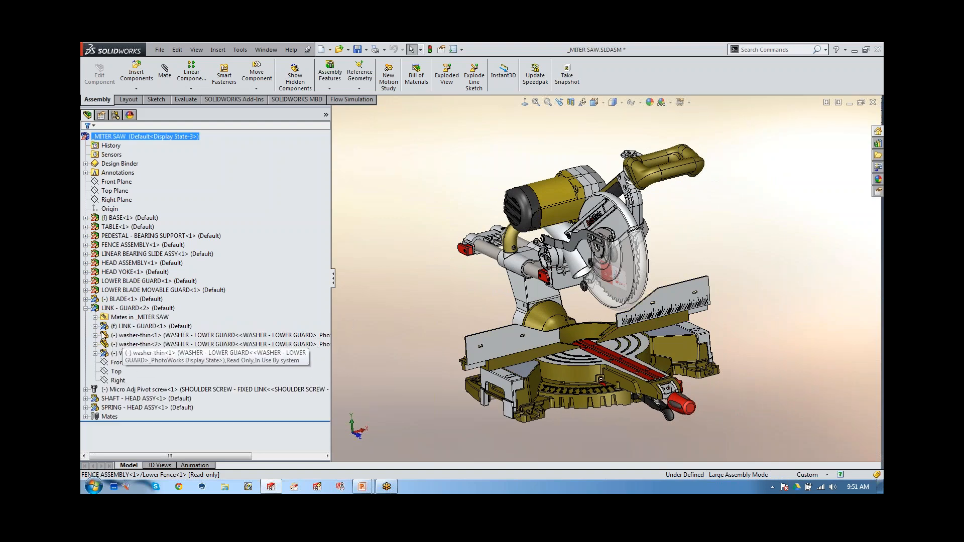
click(95, 326)
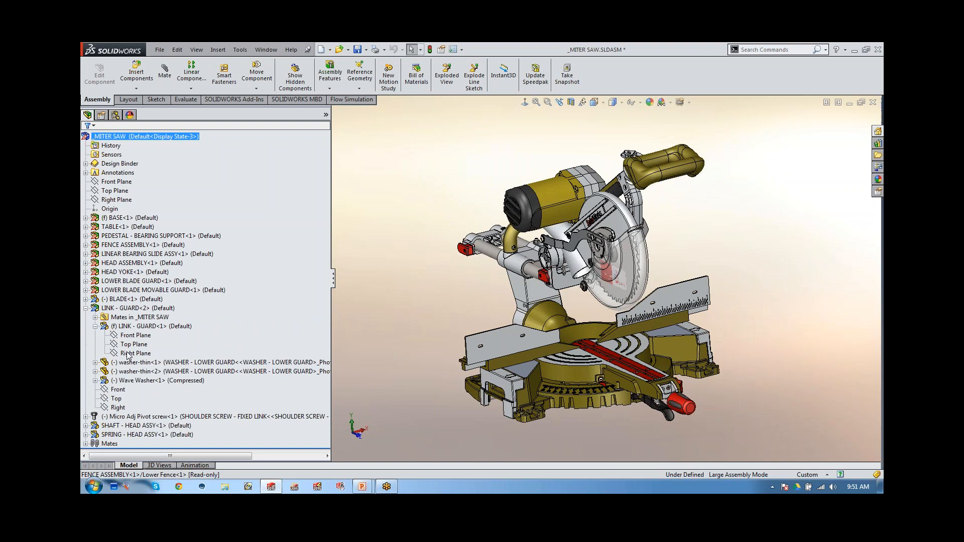
click(95, 326)
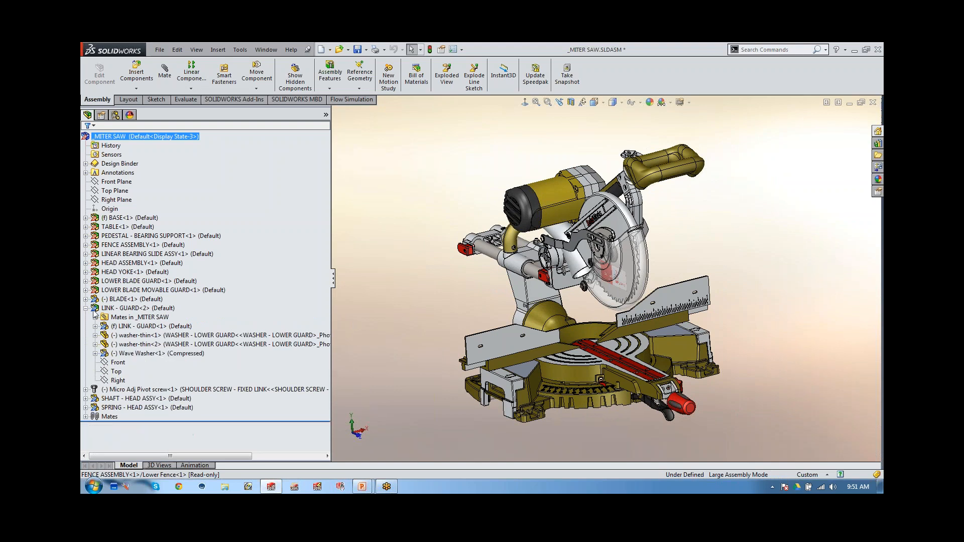
click(86, 308)
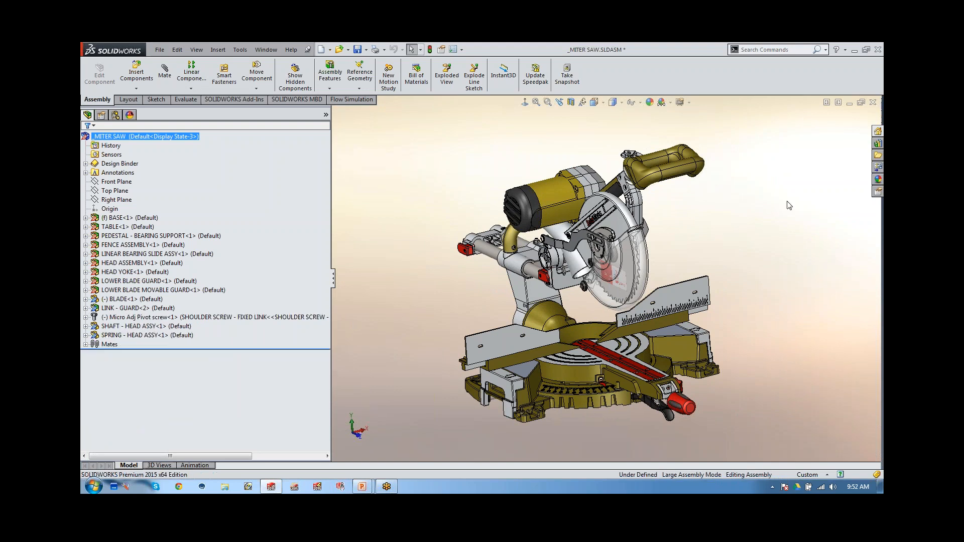
Close the Large Assembly Mode session of the miter saw, discarding the modified documents, and return to the recent documents.
click(873, 102)
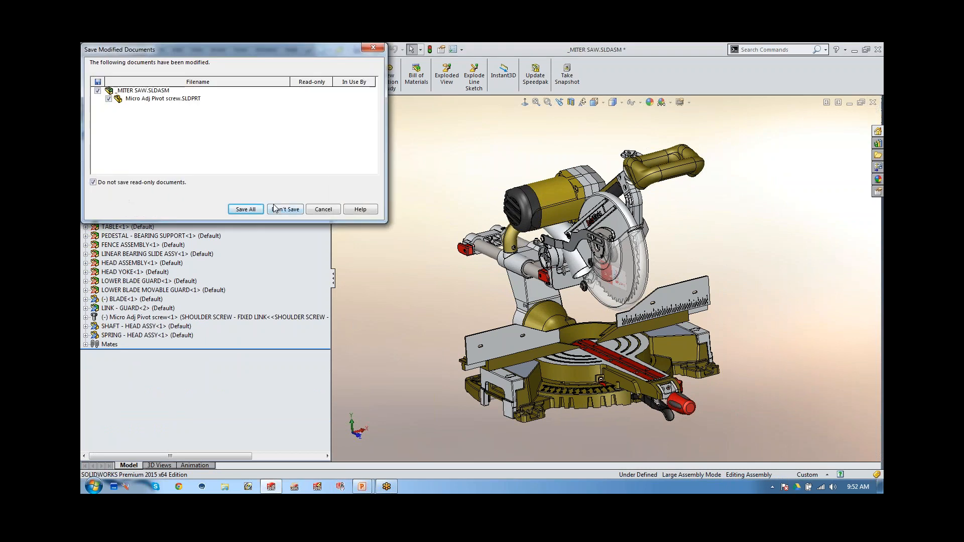
click(280, 209)
click(531, 286)
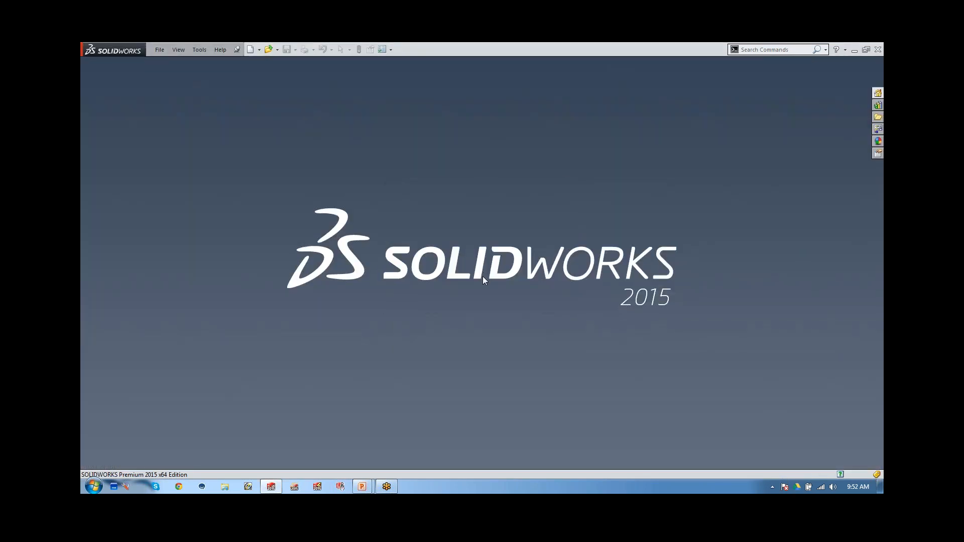
key(r)
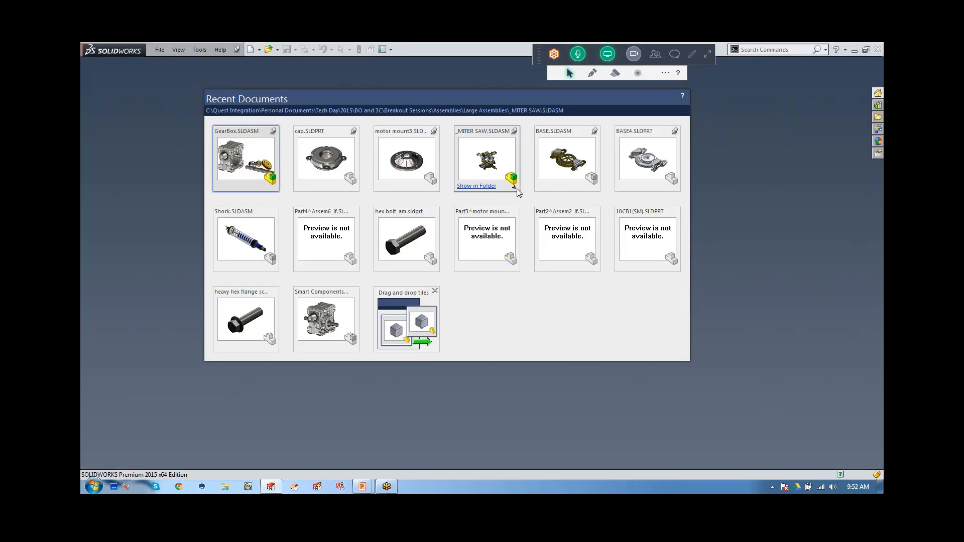
Open _MITER SAW.SLDASM in Large Design Review mode, accept the capabilities notice, and inspect the model.
click(515, 188)
click(556, 200)
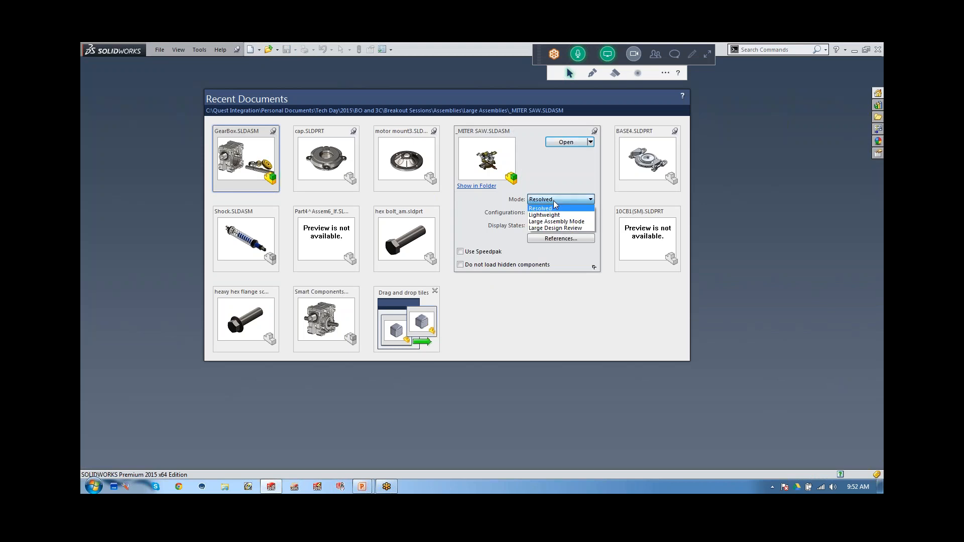
click(555, 229)
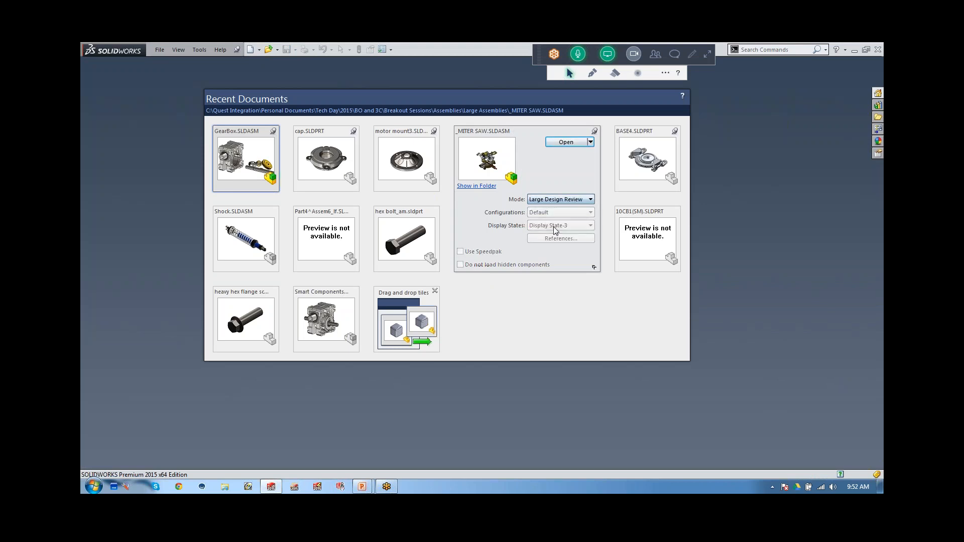
click(560, 144)
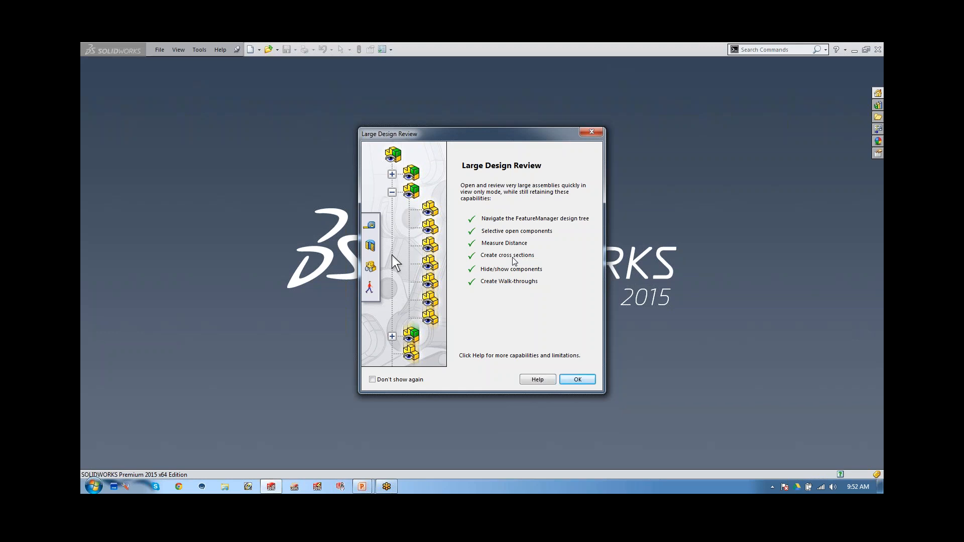
click(577, 380)
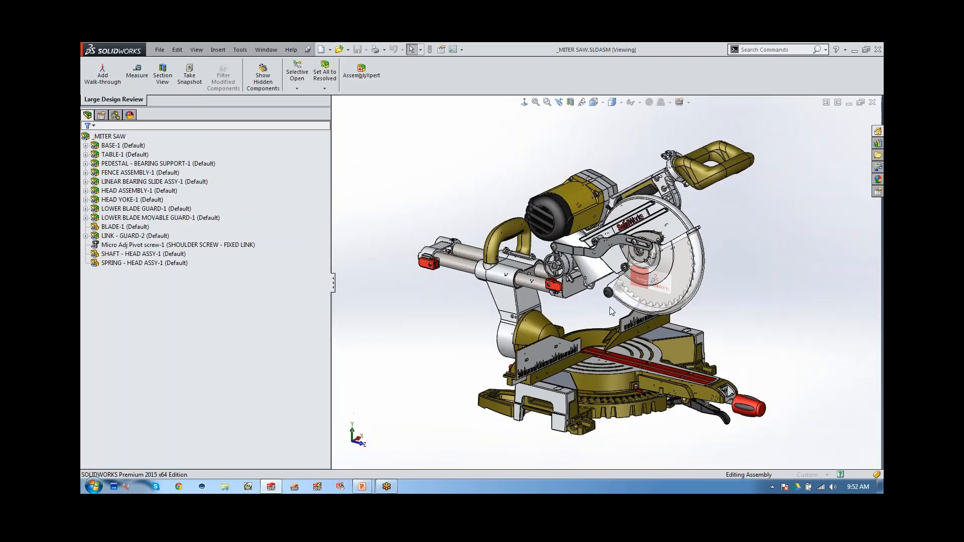
mouse_move(609, 307)
middle_down()
mouse_move(532, 282)
mouse_move(636, 271)
mouse_move(594, 296)
middle_up()
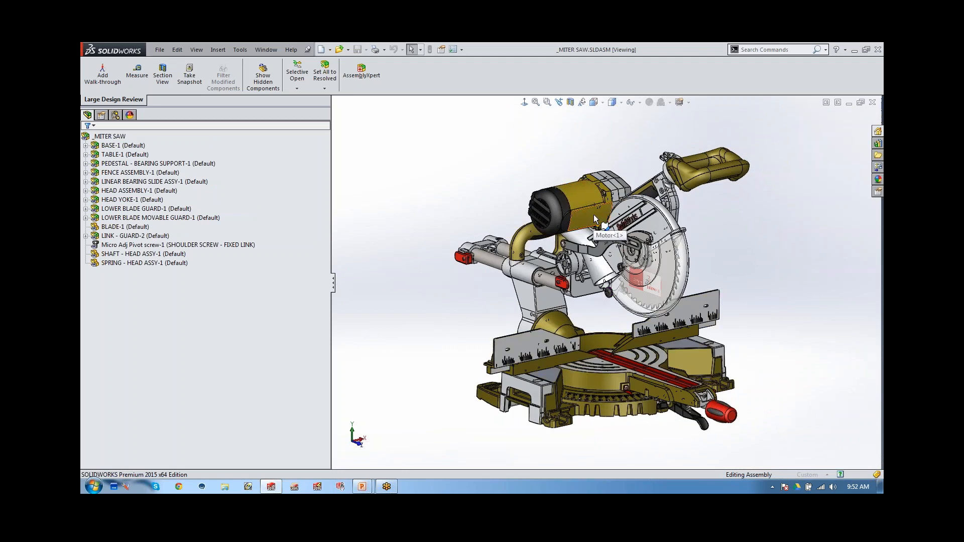
Close the miter saw design review and open BASE4.SLDPRT from the recent documents.
click(872, 102)
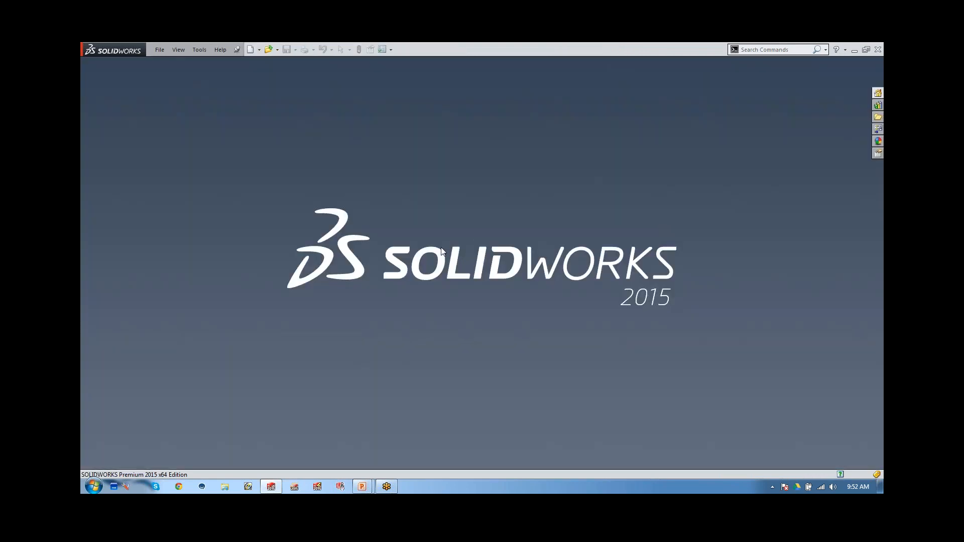
key(r)
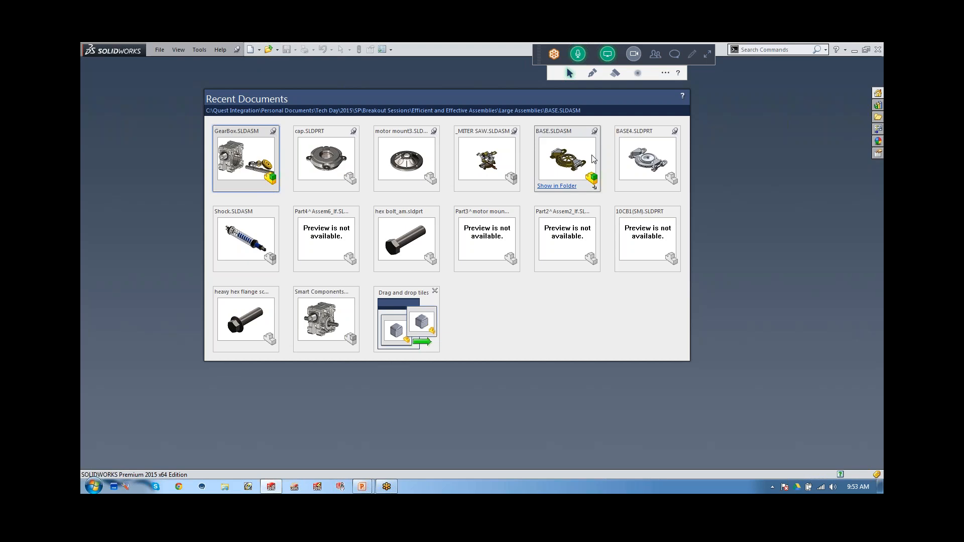
click(660, 161)
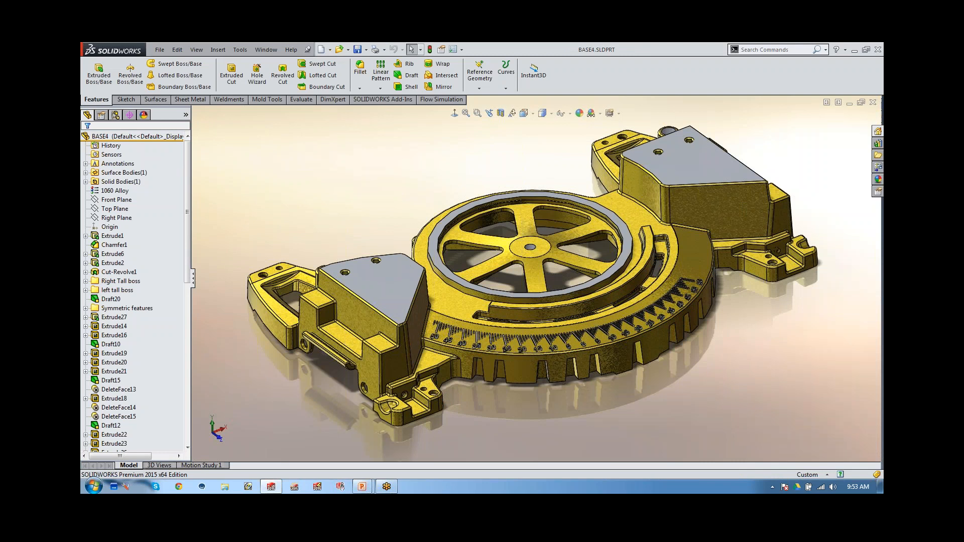
Activate the simplified configuration of BASE4 and review its rebuild times in Feature Statistics.
click(116, 115)
double_click(144, 156)
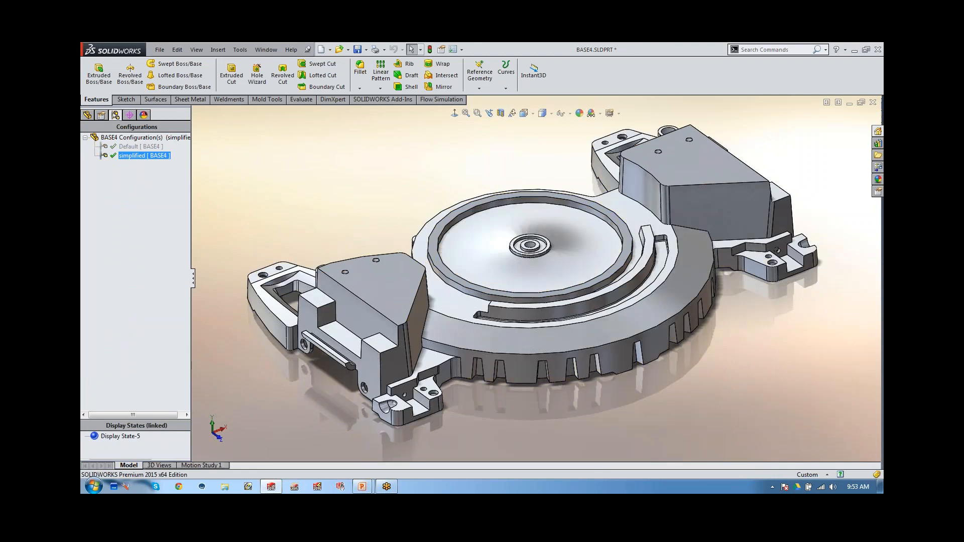
click(301, 99)
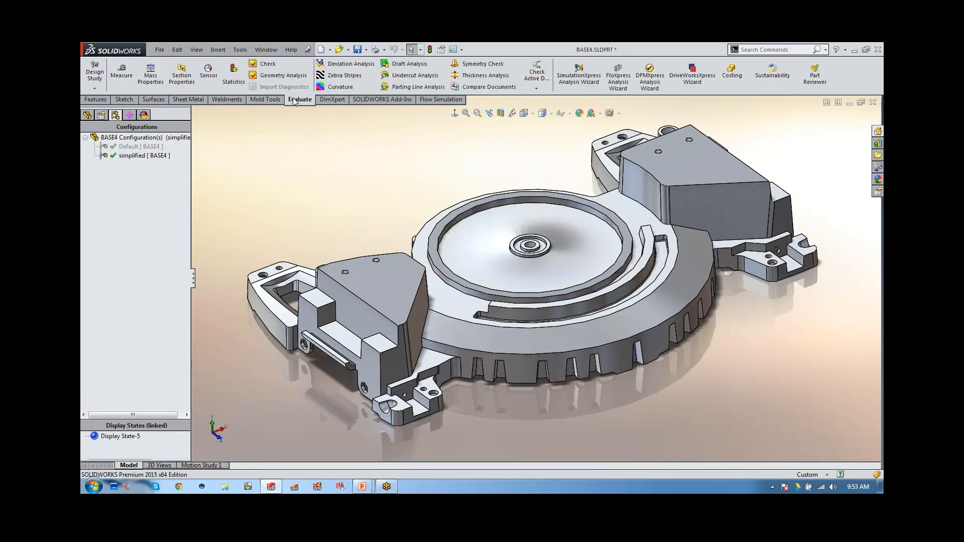
click(235, 77)
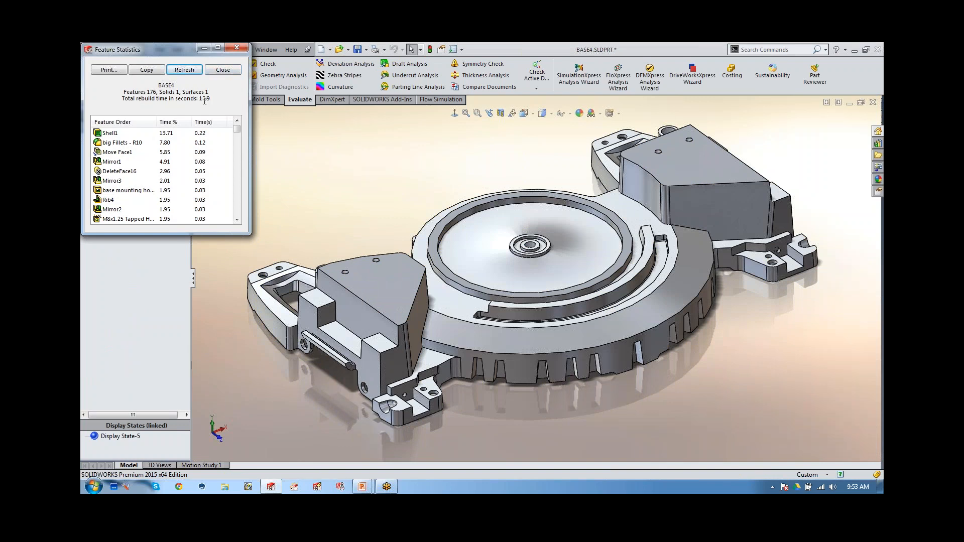
click(223, 70)
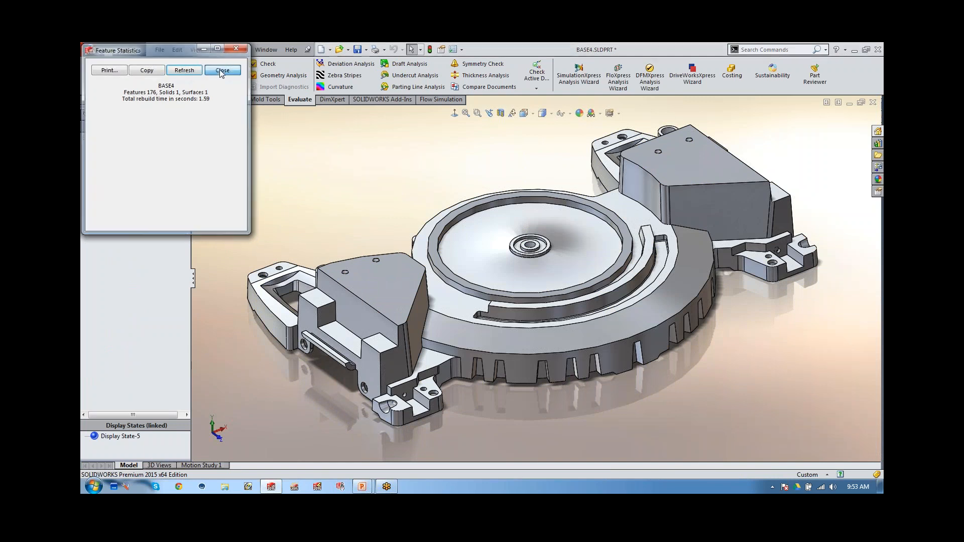
Activate the Default configuration of BASE4 and review its Feature Statistics for comparison with the simplified version.
click(143, 146)
double_click(143, 147)
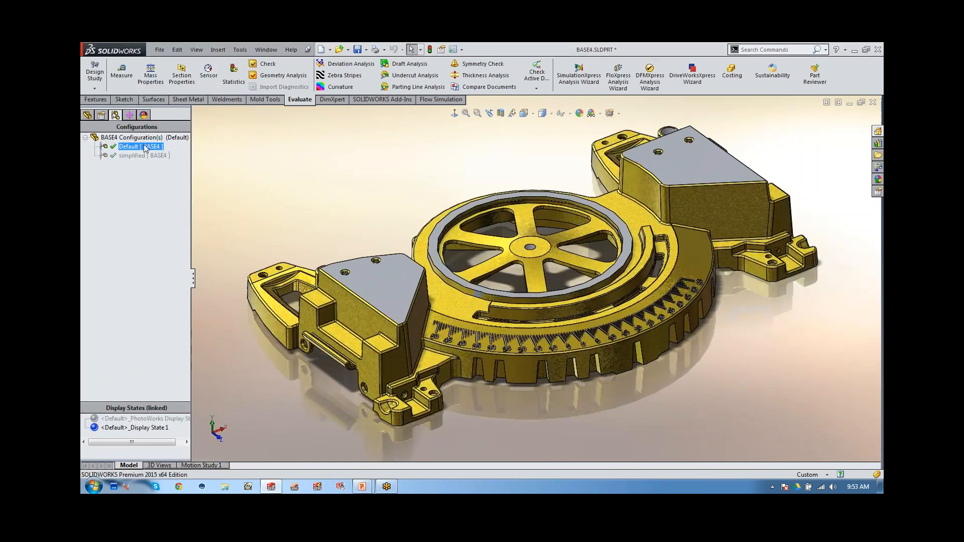
click(233, 74)
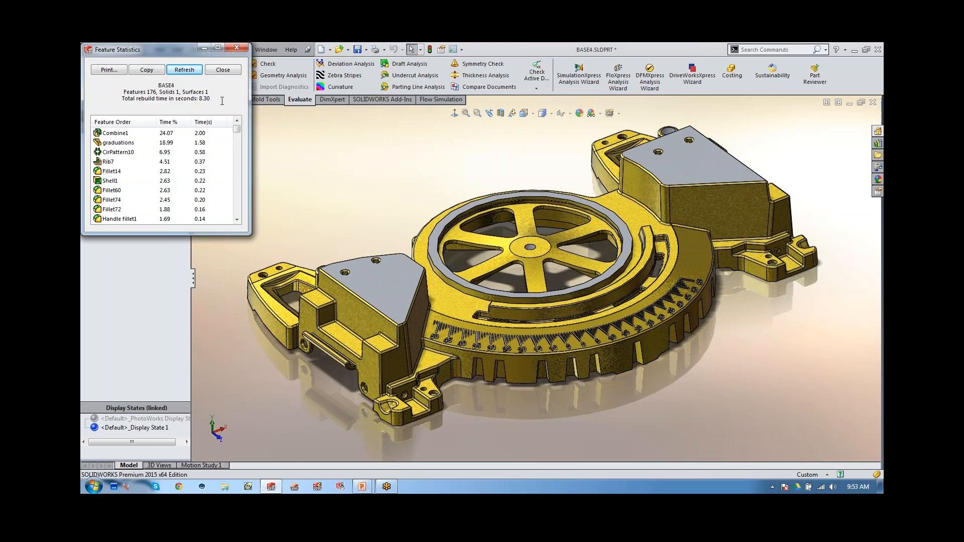
click(223, 70)
Toggle BASE4 to the simplified configuration and back to Default, and close the part without saving.
double_click(141, 155)
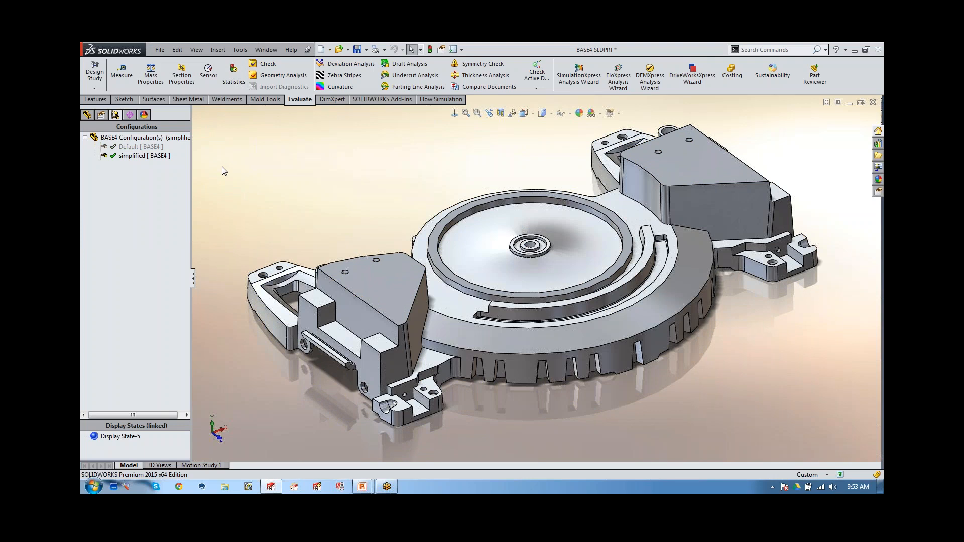
double_click(143, 146)
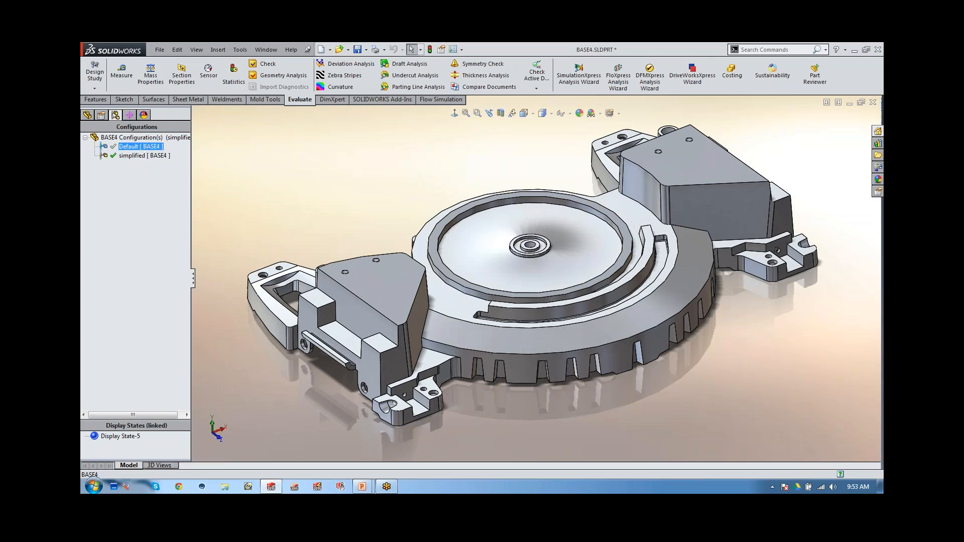
click(872, 103)
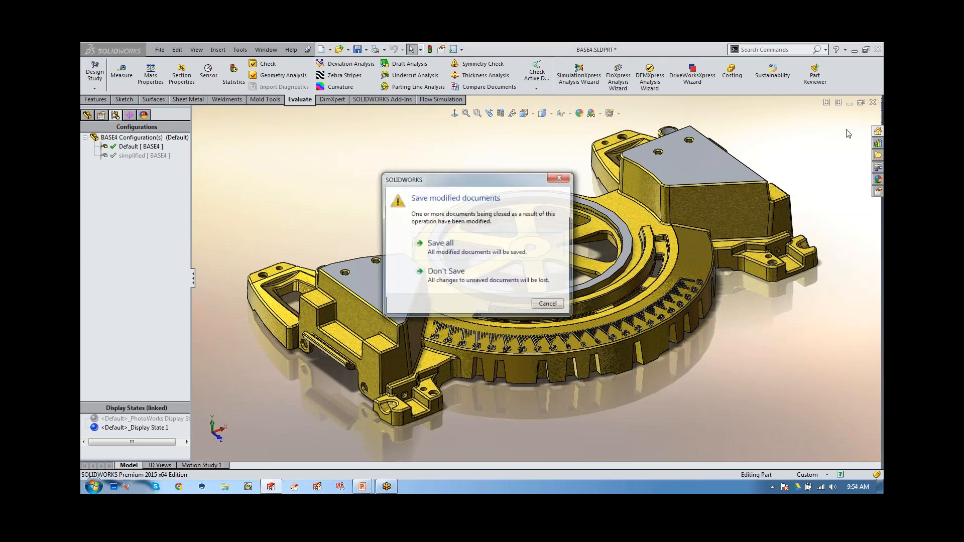
click(445, 274)
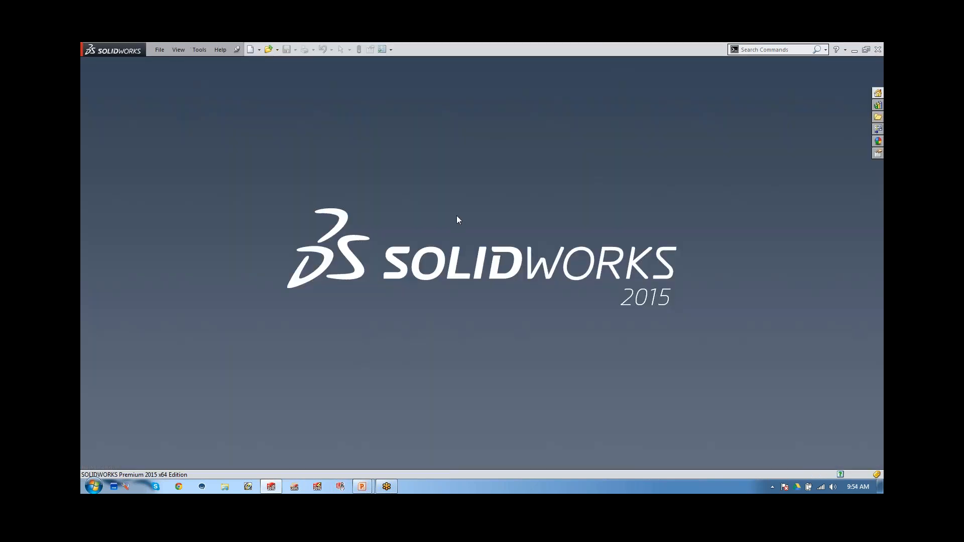
Open the recent BASE.SLDASM in Resolved mode with the <Advanced> configuration option, using the Simplified configuration for part references when available.
key(r)
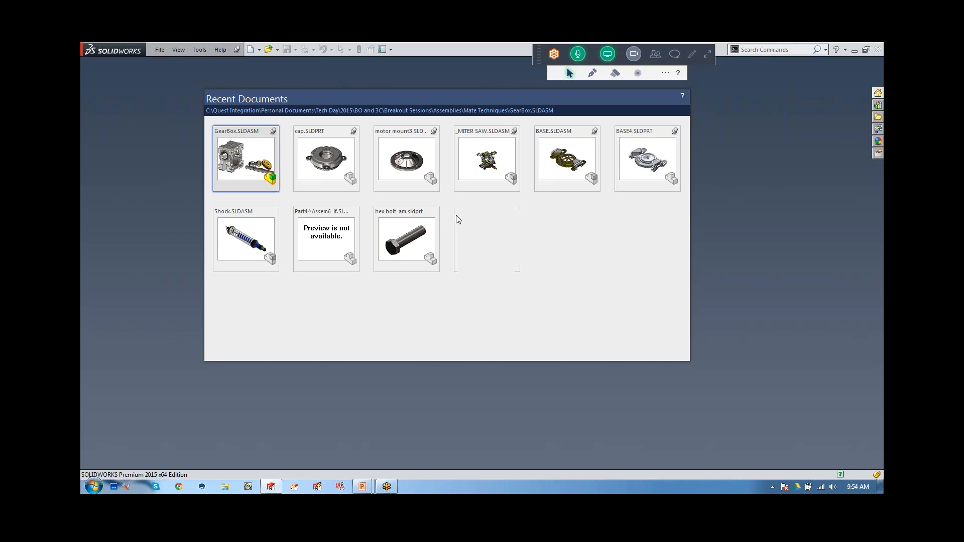
click(594, 187)
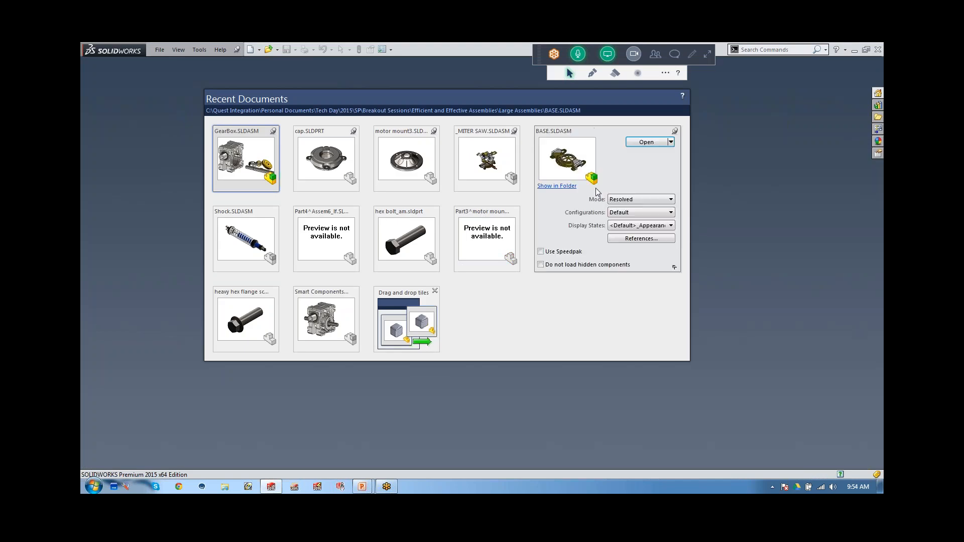
click(635, 213)
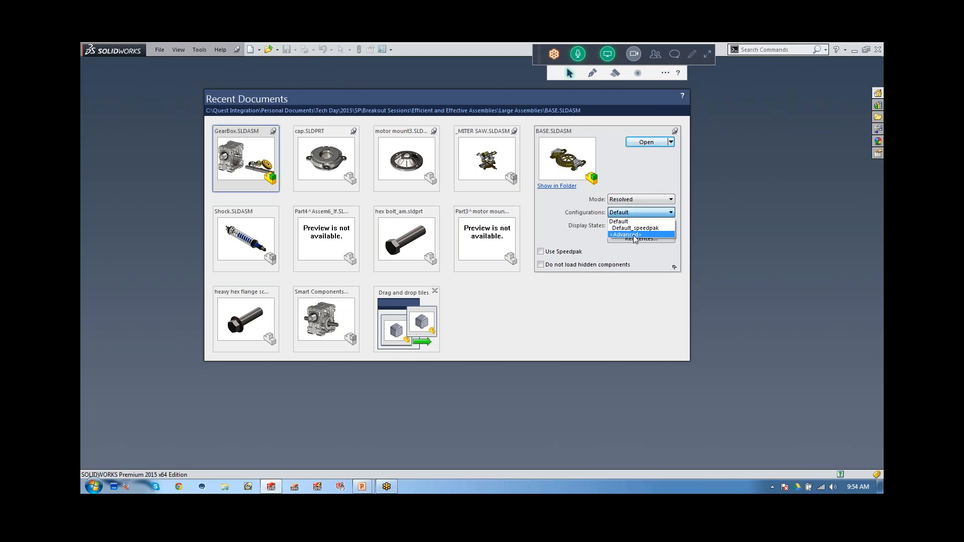
click(634, 235)
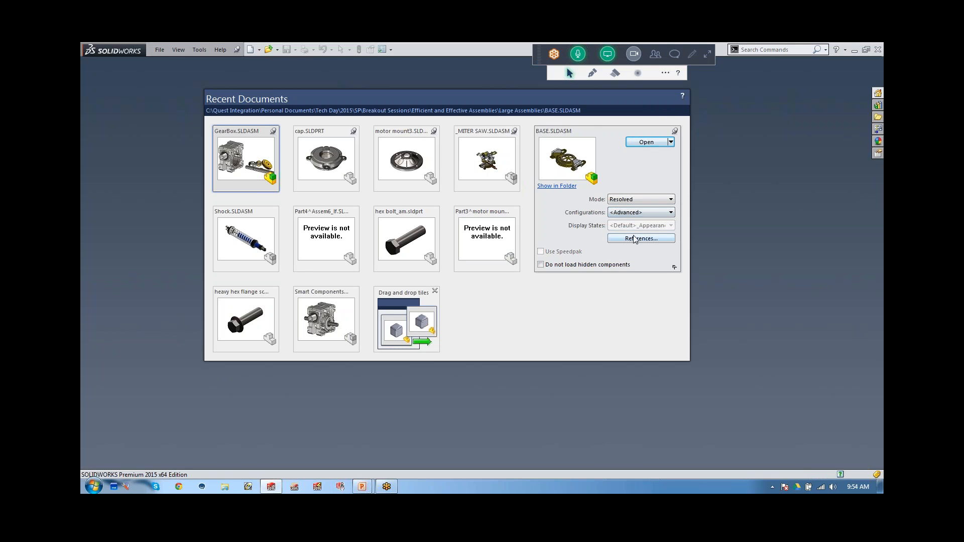
click(646, 143)
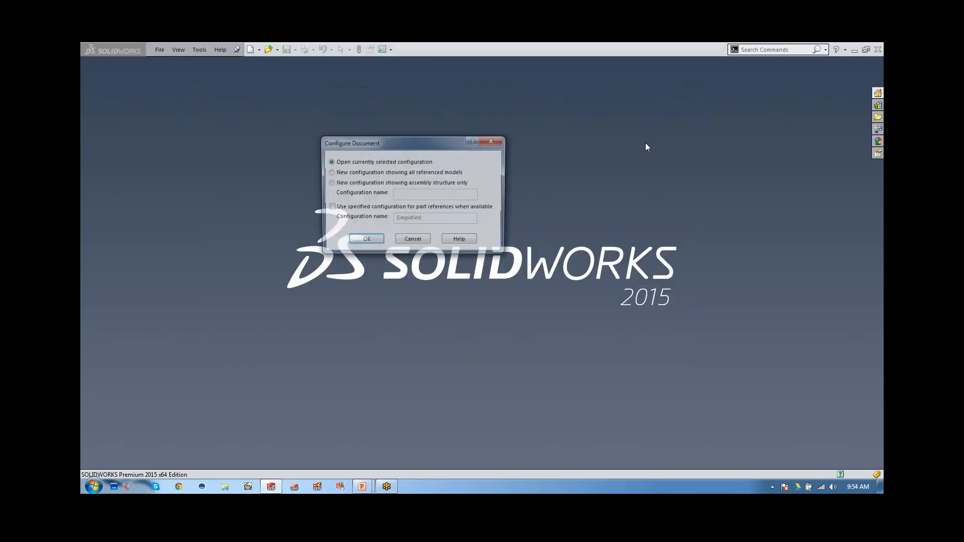
click(330, 208)
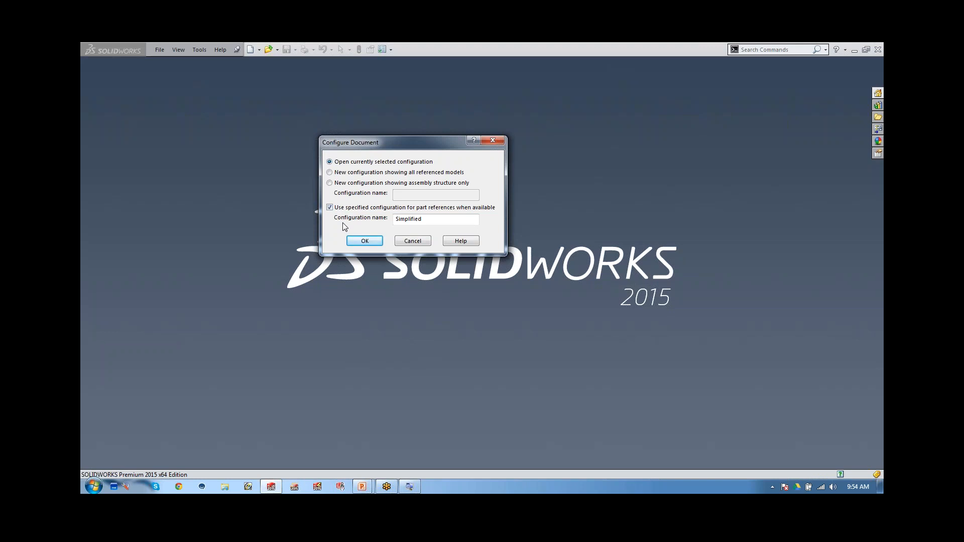
click(365, 241)
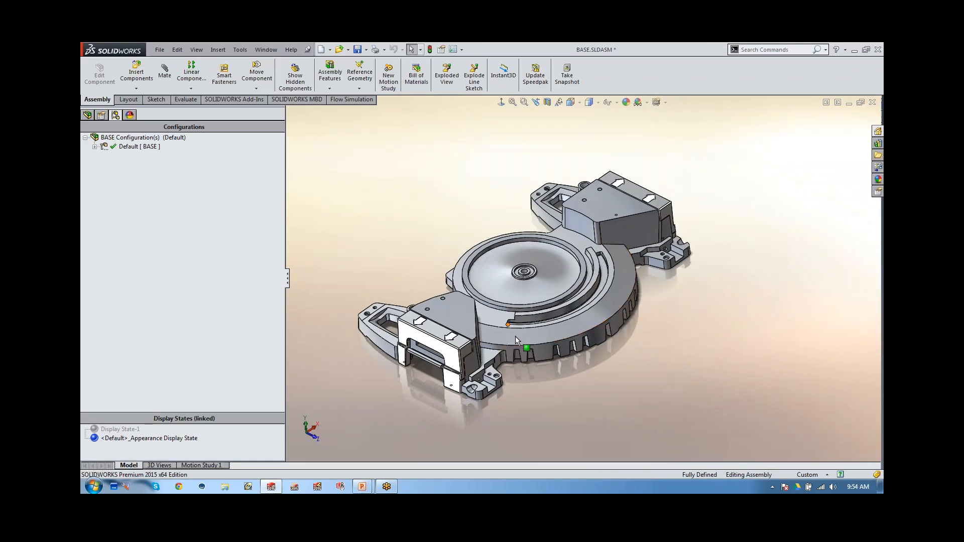
Check which configuration the BASE4 component uses in the assembly's feature tree, and close the BASE assembly.
click(129, 138)
click(93, 116)
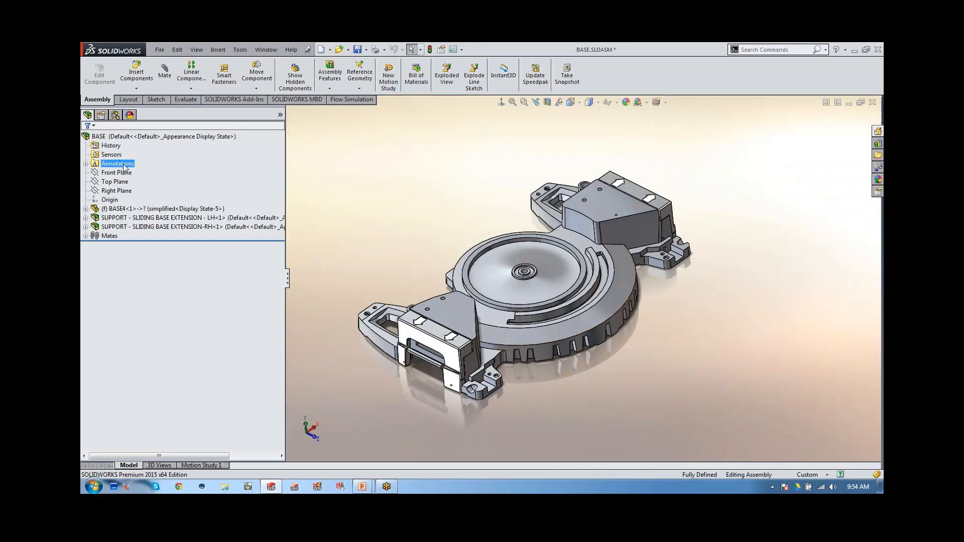
click(161, 209)
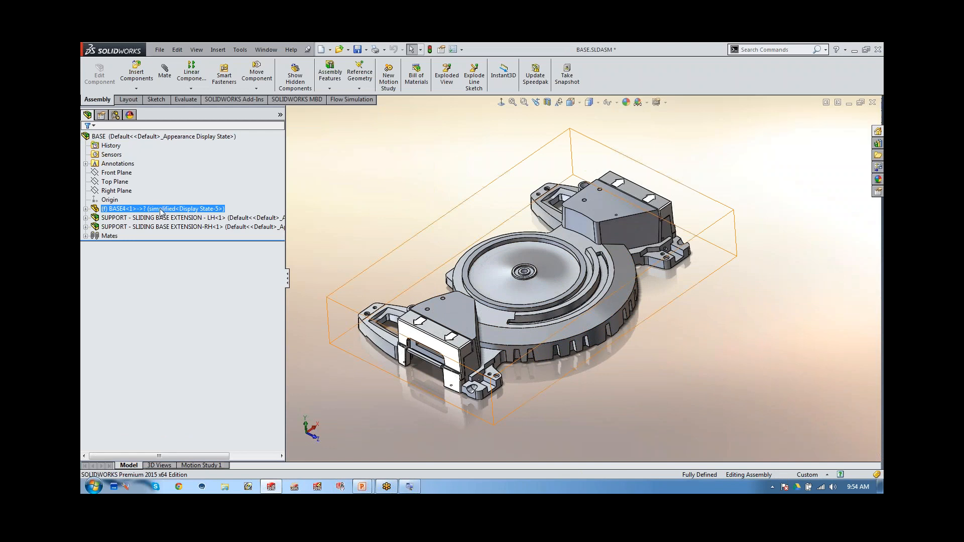
click(718, 176)
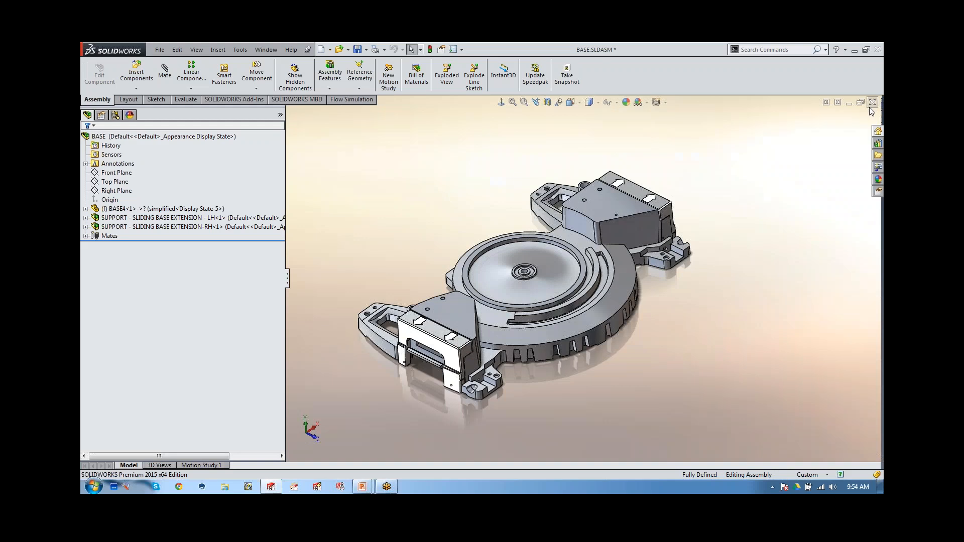
click(872, 102)
click(285, 198)
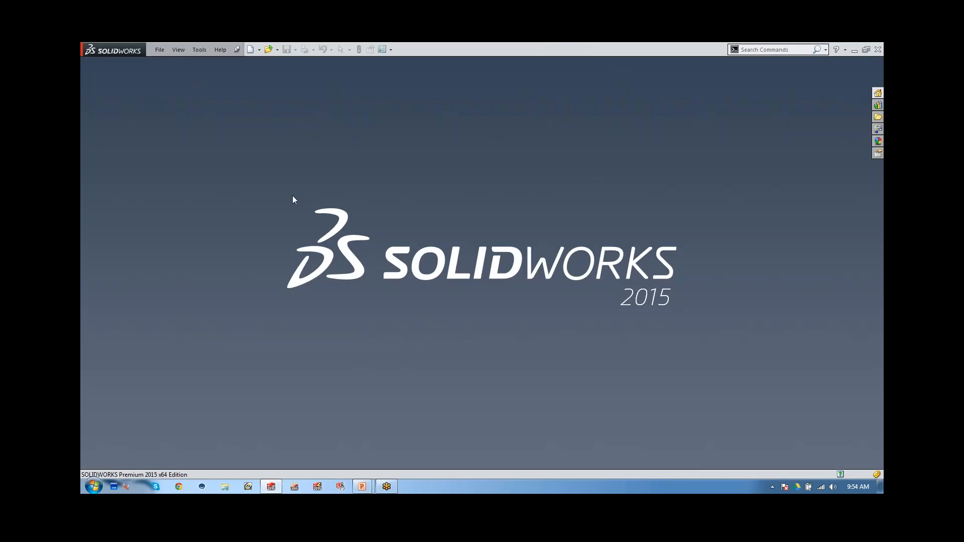